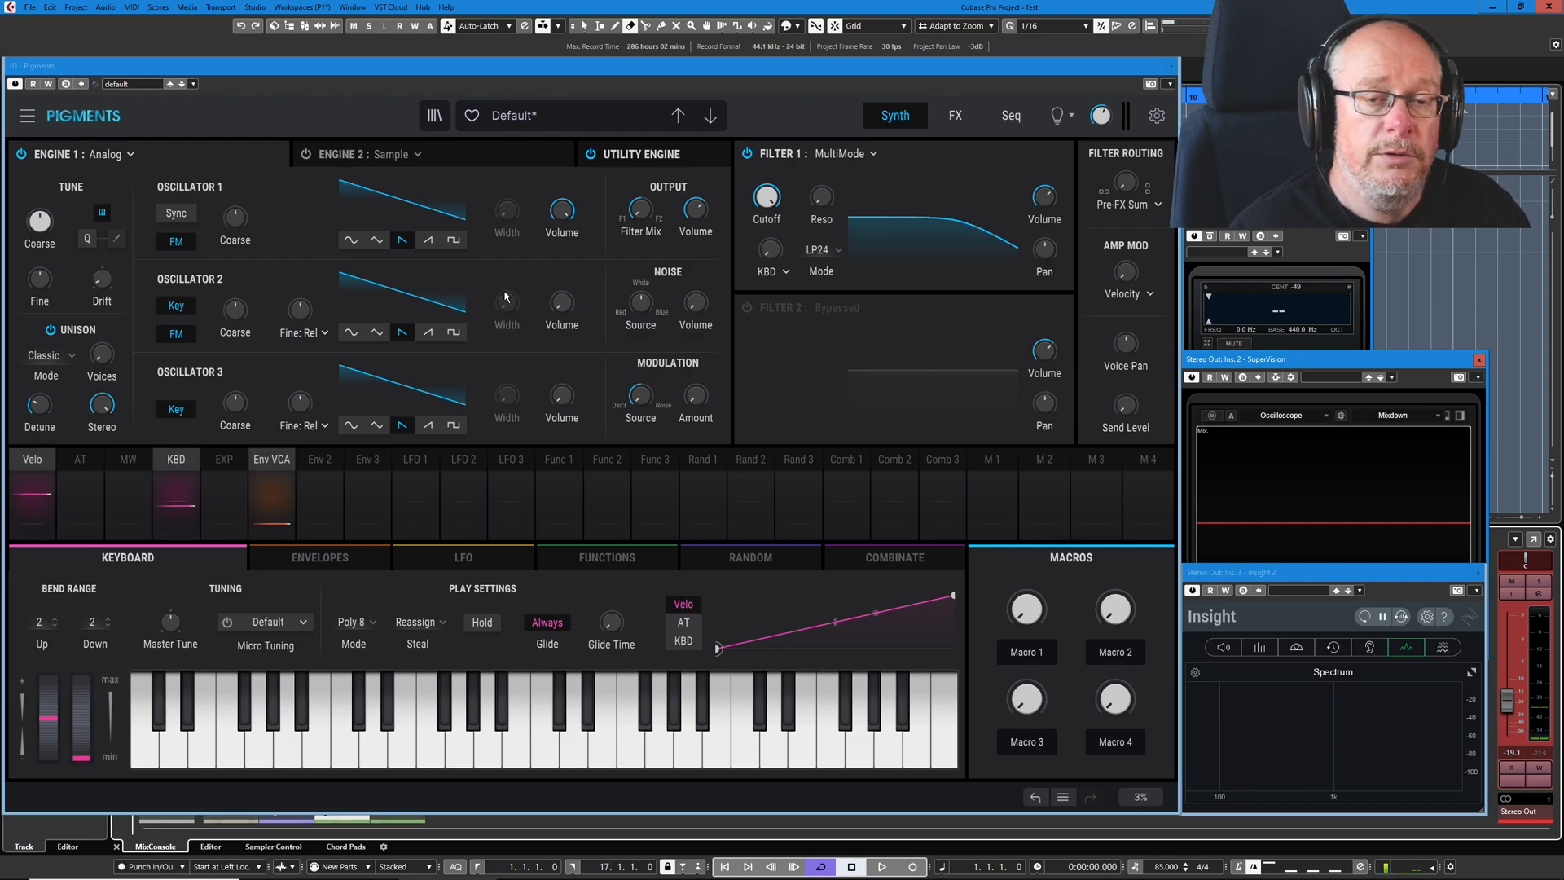
Step: Set Oscillator 2 to the square waveform, briefly trying the triangle, and raise its volume to maximum
click(454, 333)
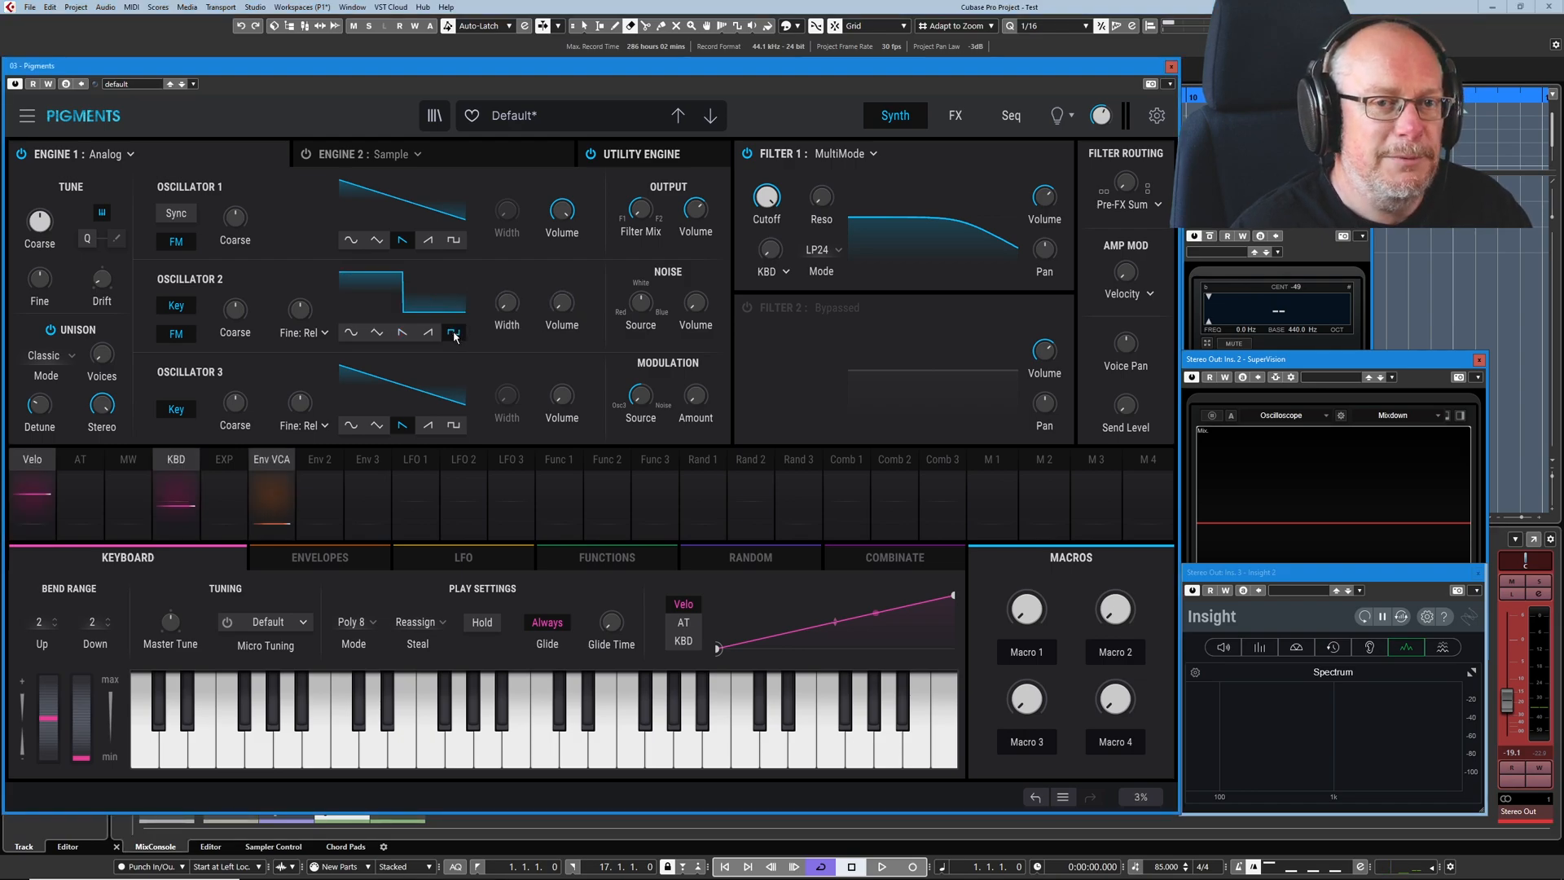
click(377, 333)
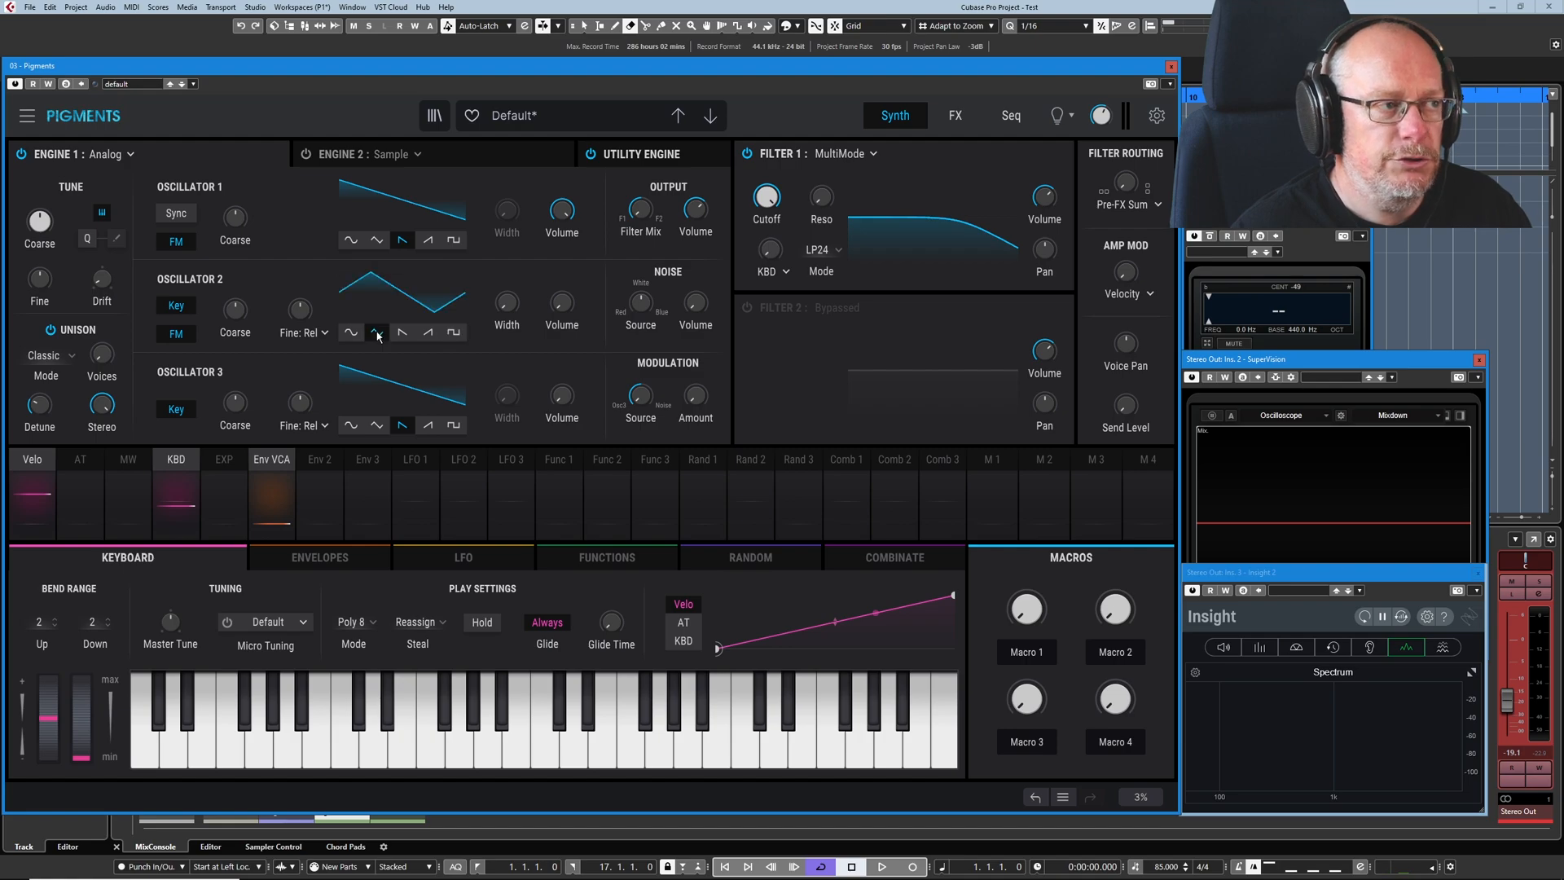
click(454, 332)
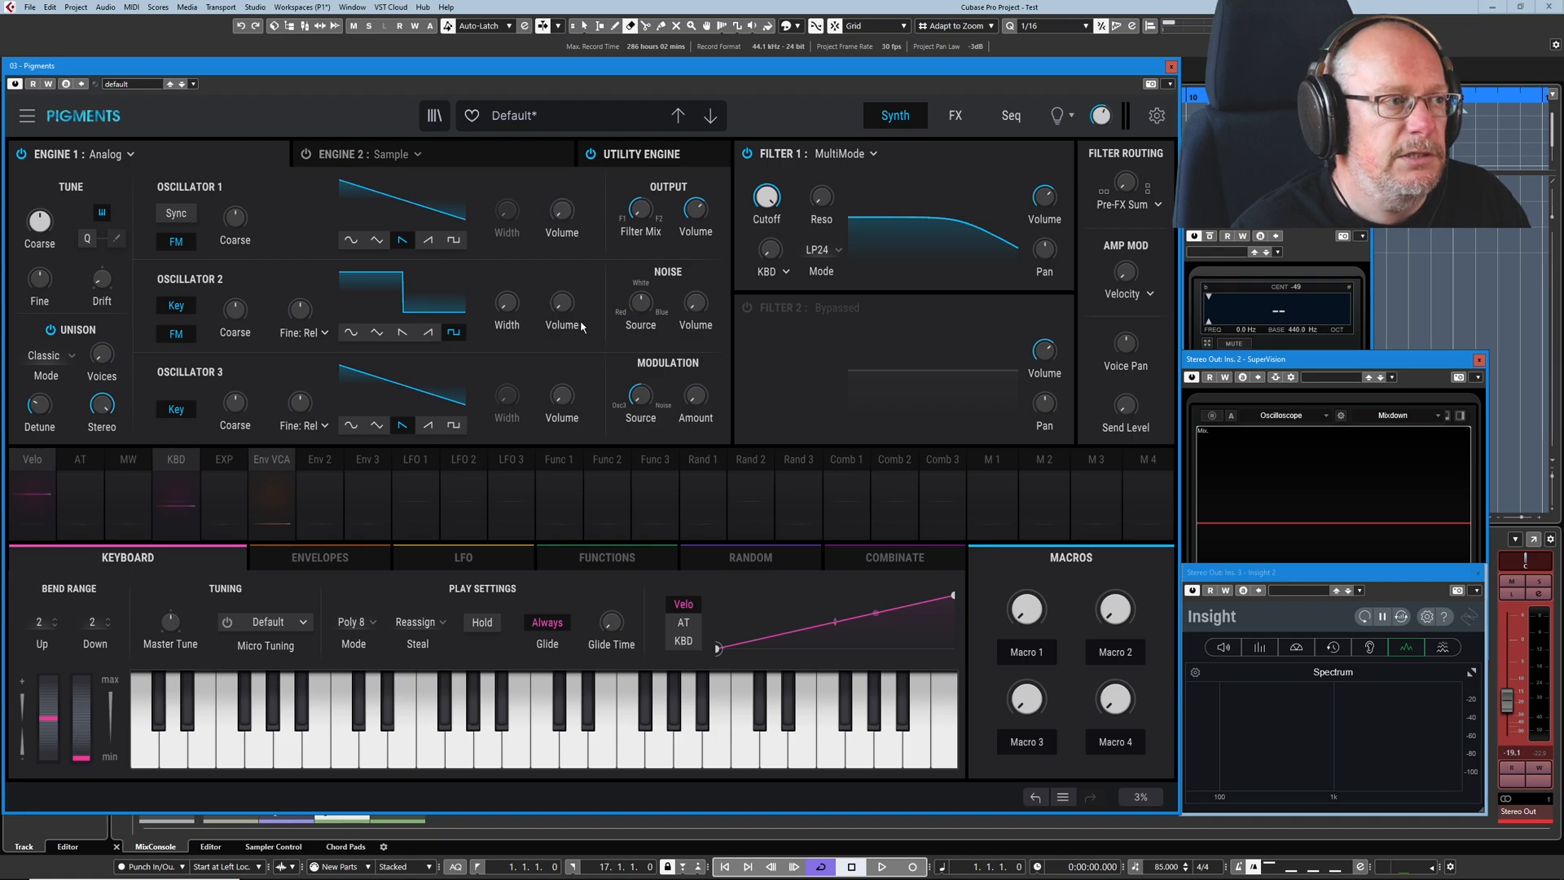
drag(562, 305, 562, 167)
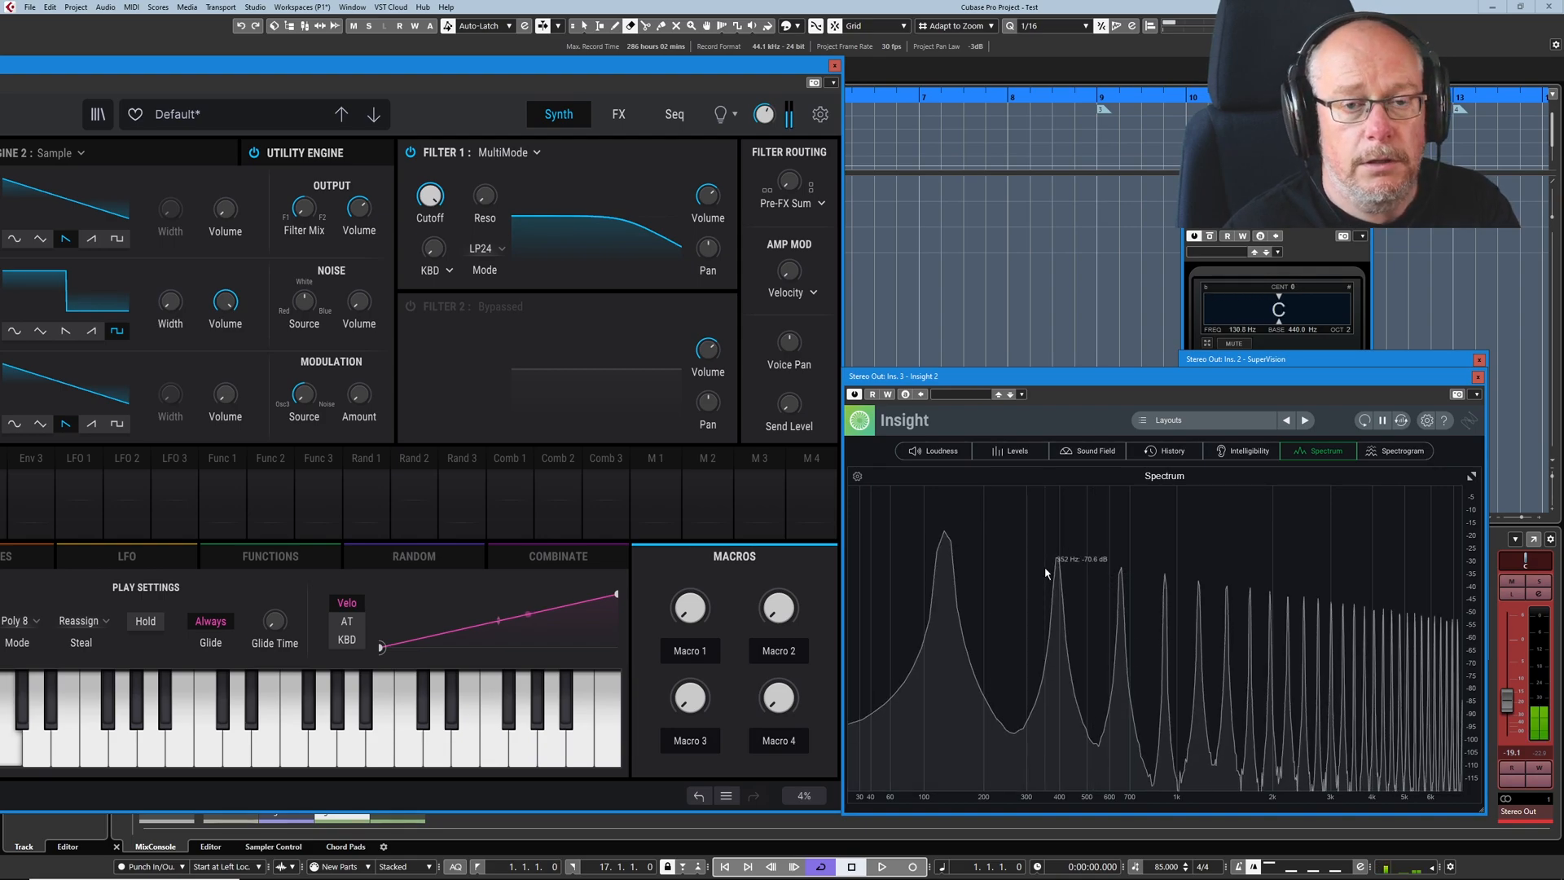
Step: Nudge Oscillator 2's square-wave width slightly off centre to 0.505 and bring it back to 0.501
mouse_move(171, 303)
drag(171, 303, 171, 302)
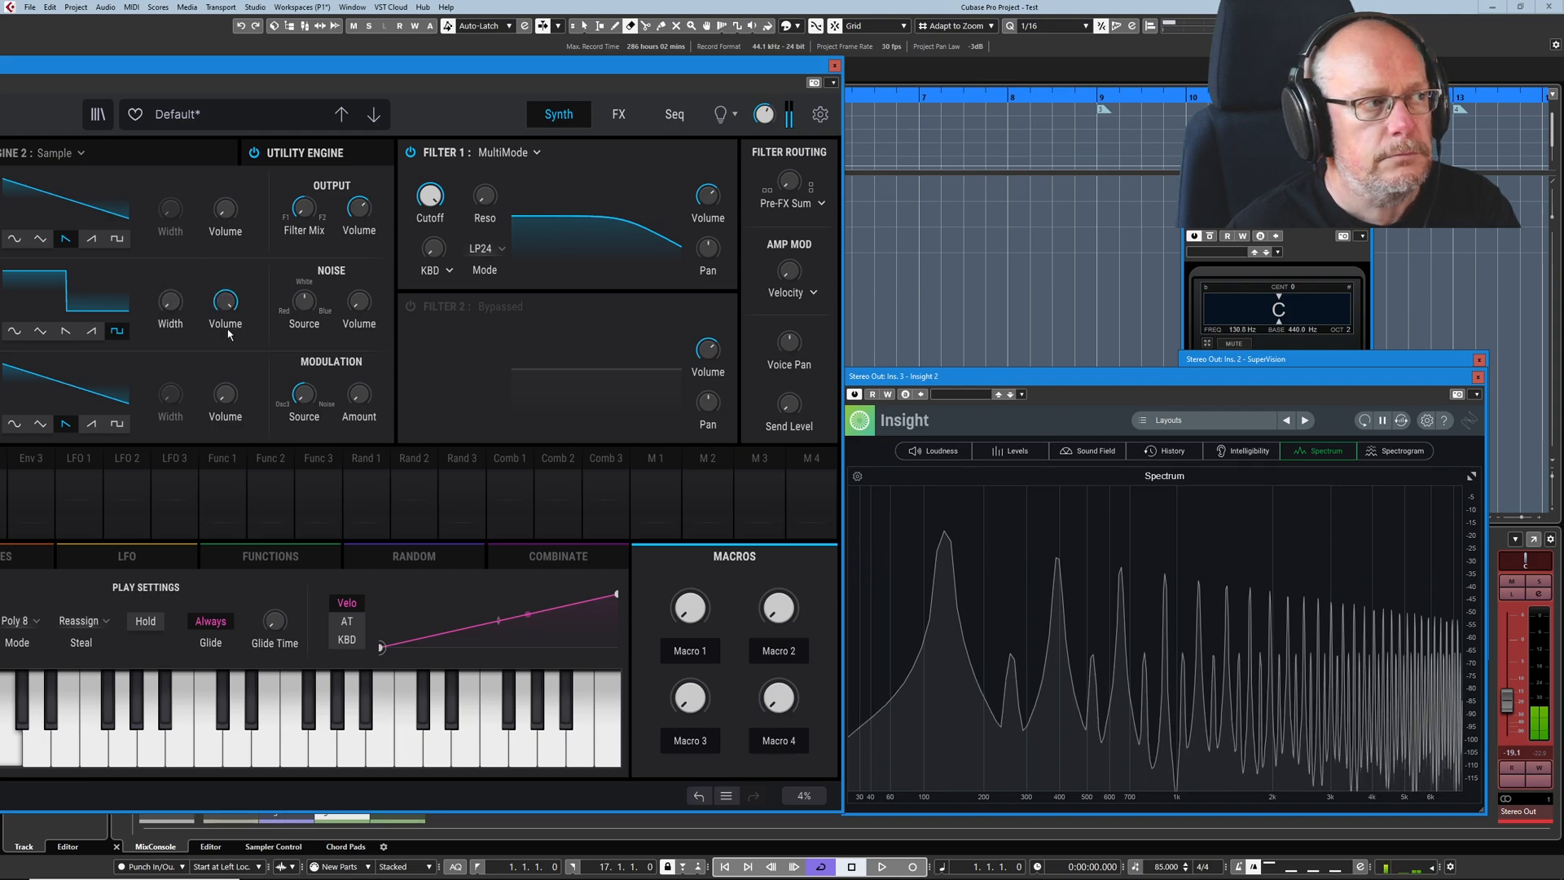
mouse_move(172, 304)
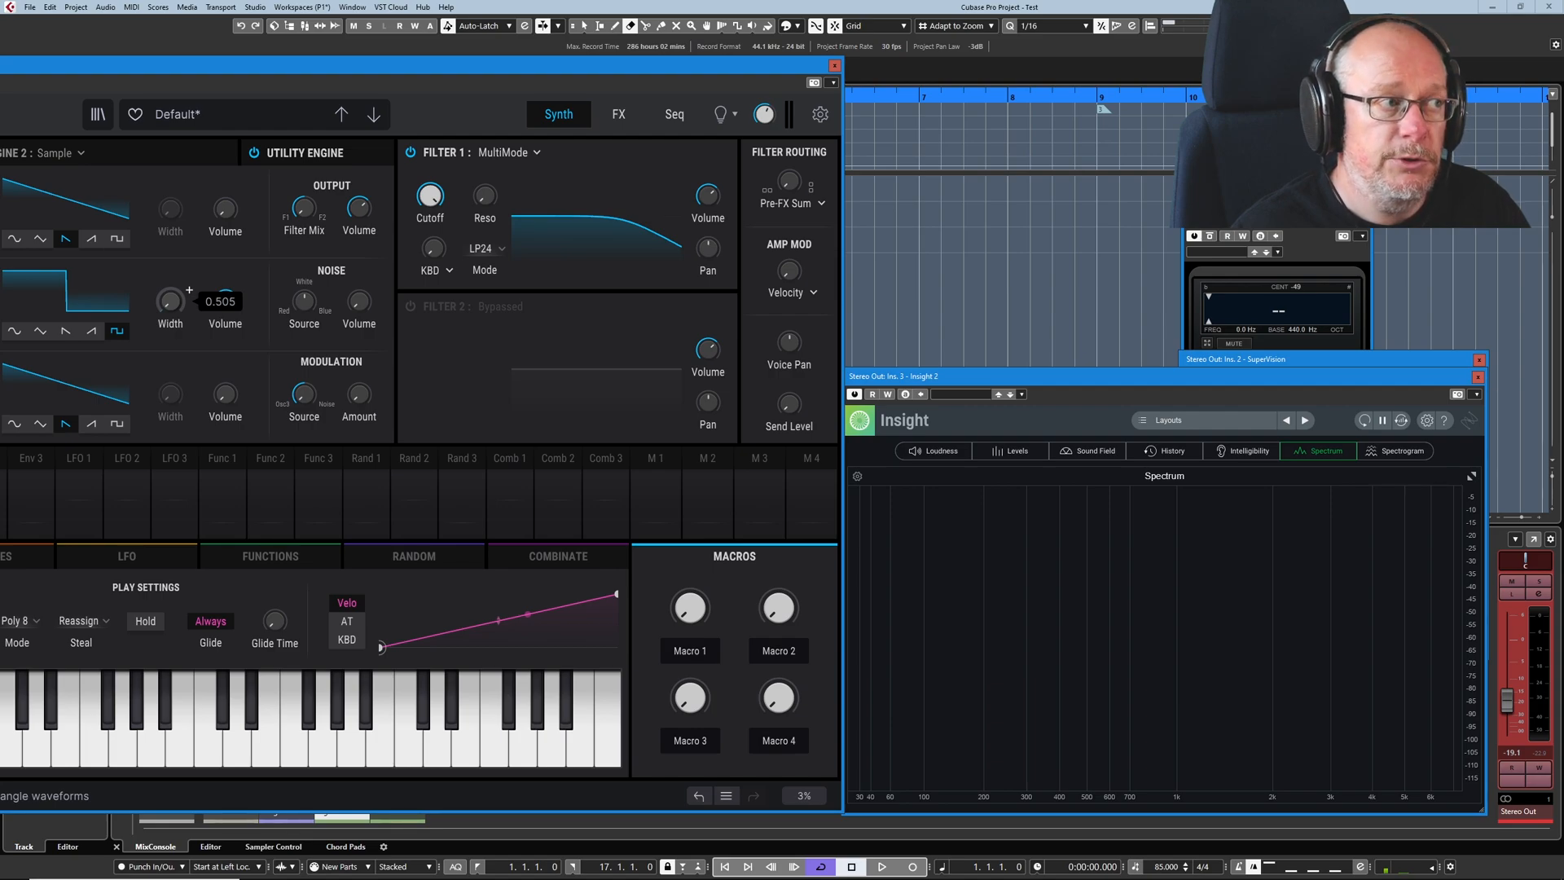
mouse_move(168, 303)
mouse_down()
mouse_move(168, 285)
mouse_move(167, 298)
mouse_up()
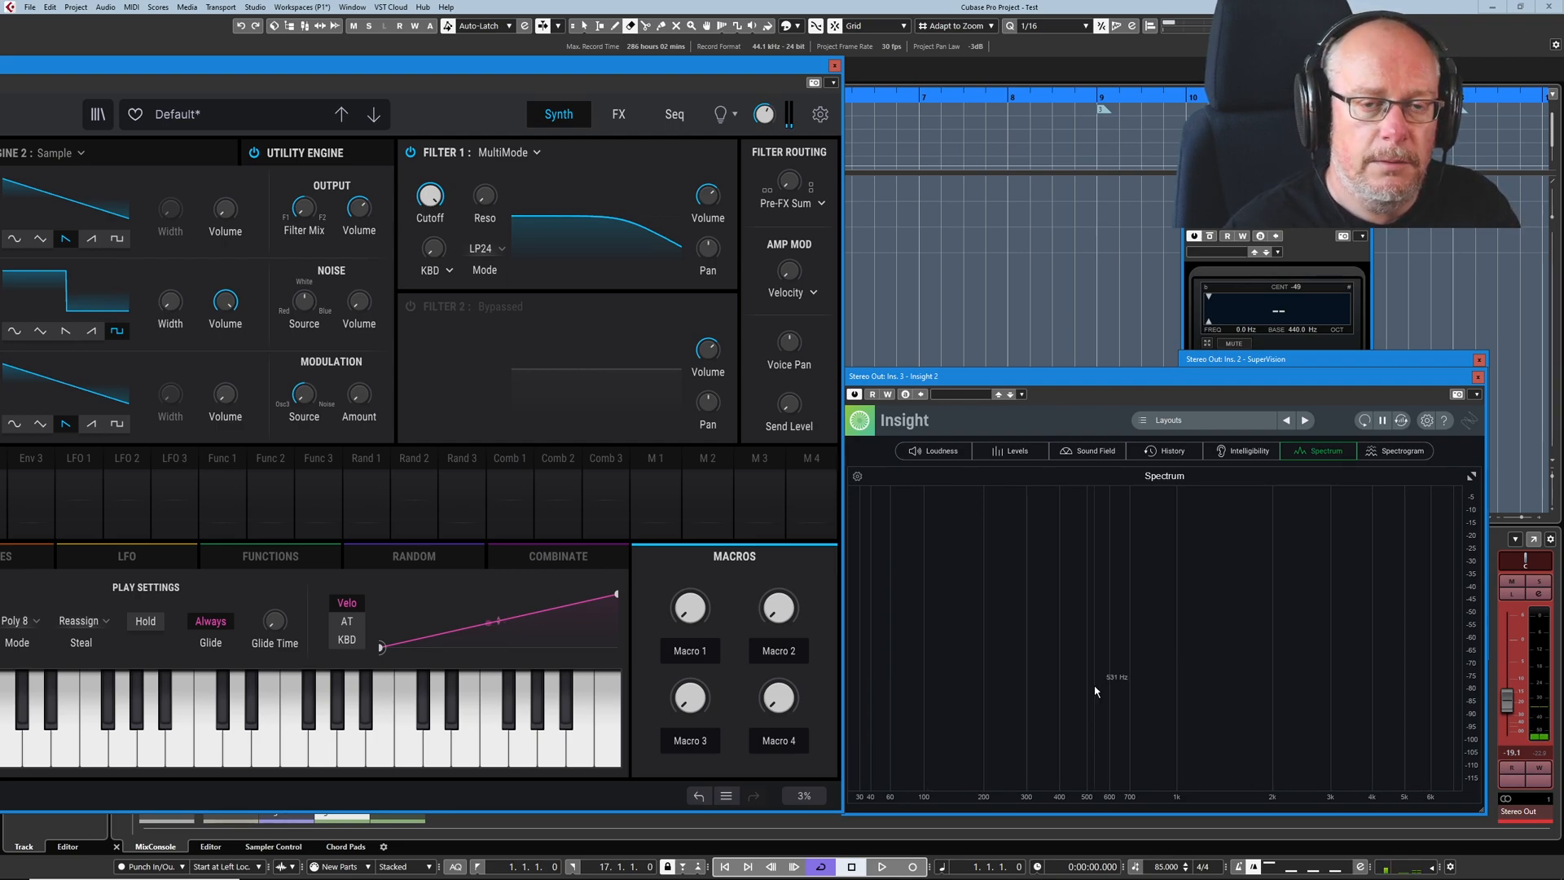
Step: Raise Oscillator 2's width to 0.975 and place the SuperVision oscilloscope above the Insight spectrum
mouse_move(172, 300)
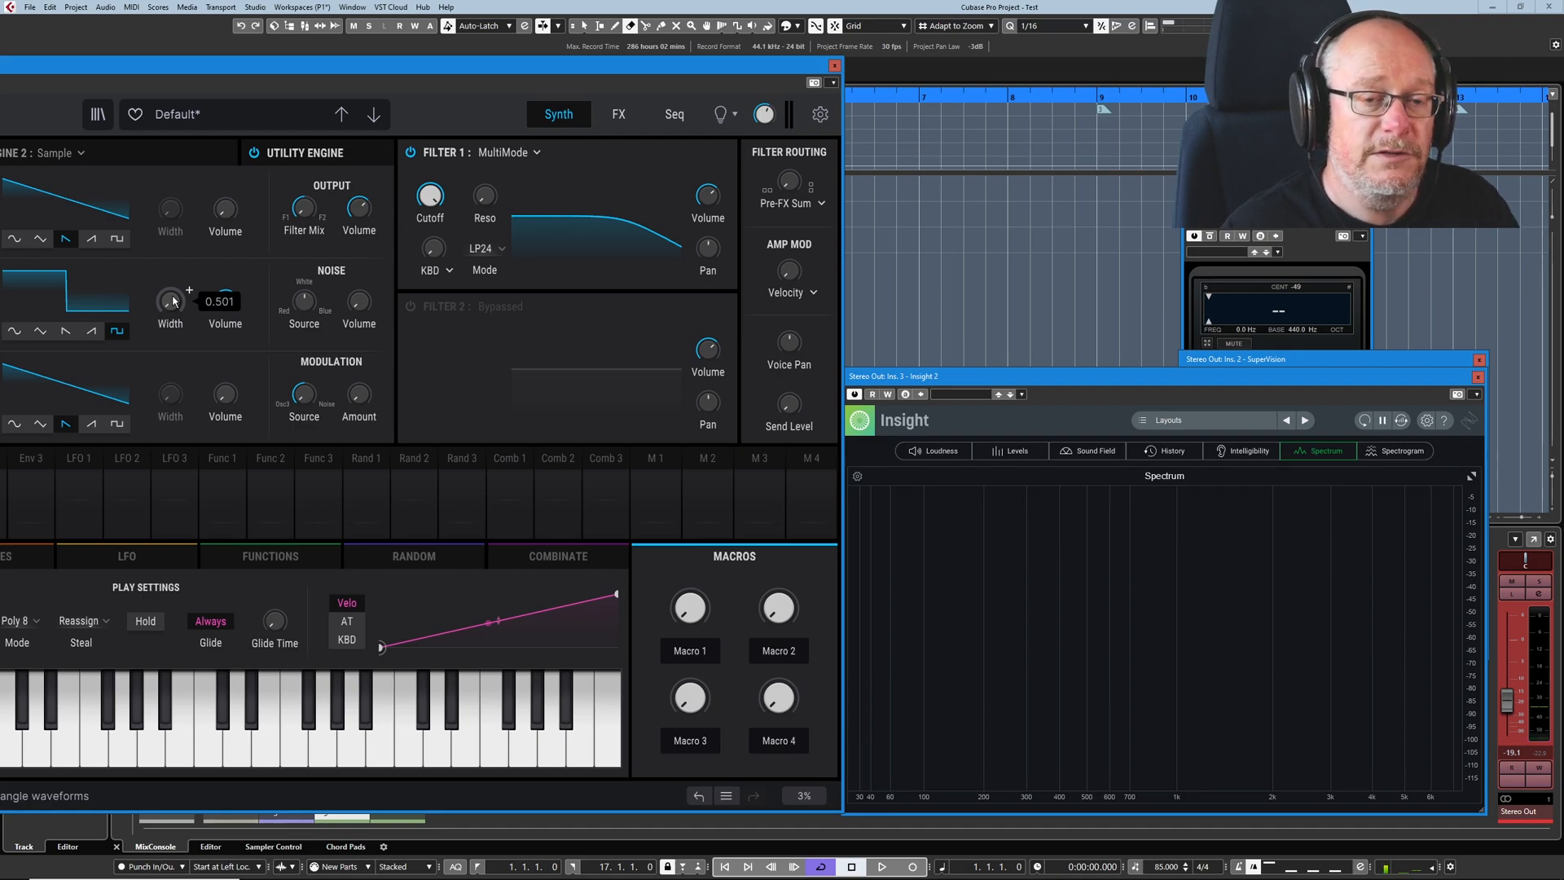
drag(173, 301, 172, 153)
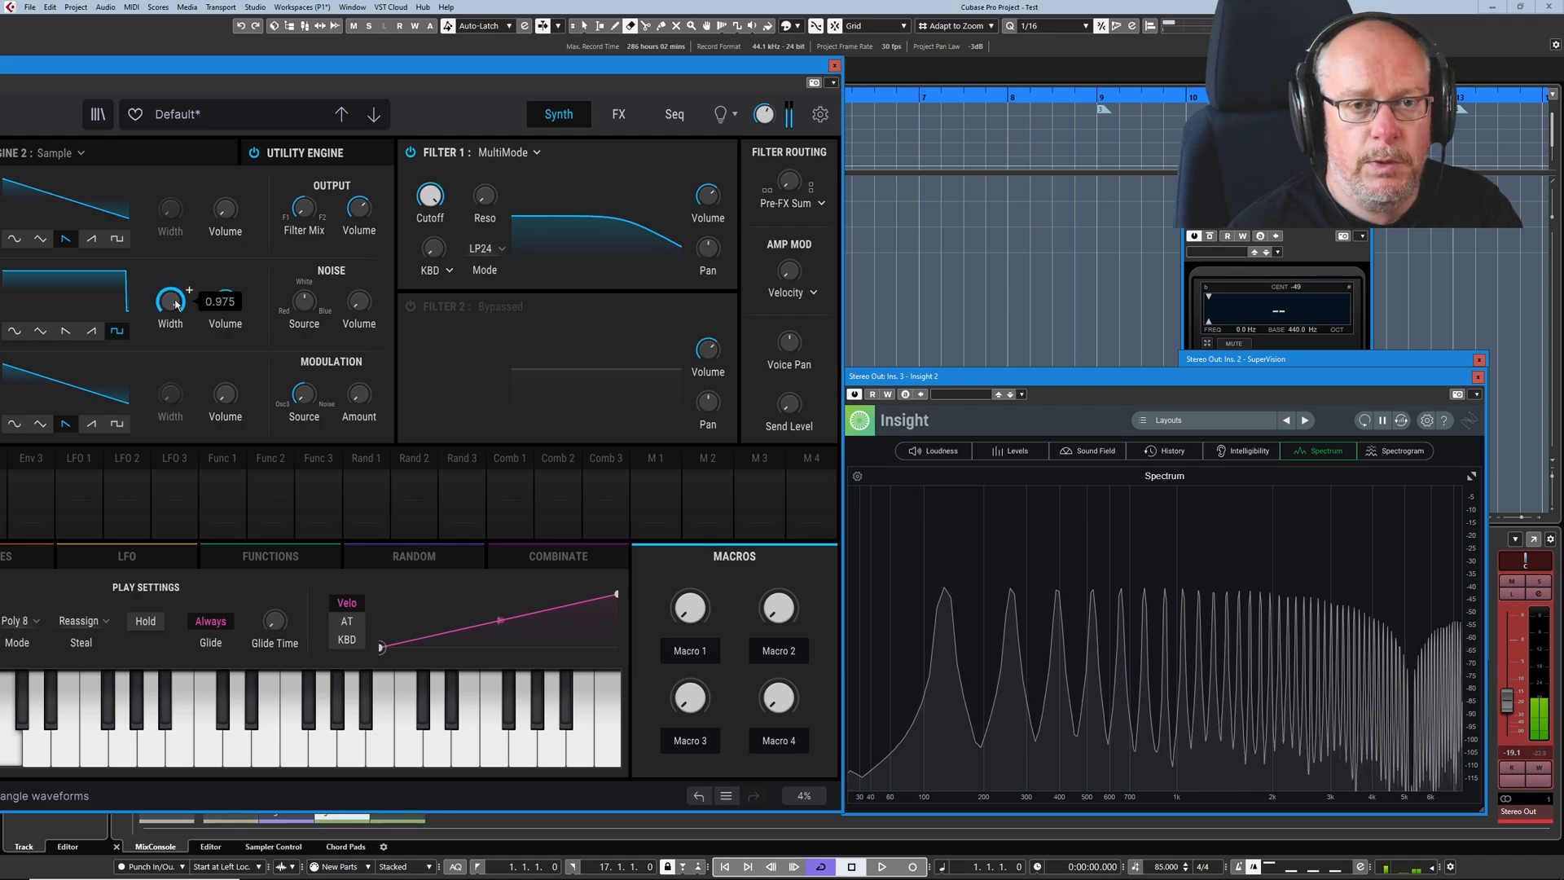
drag(1318, 366, 978, 67)
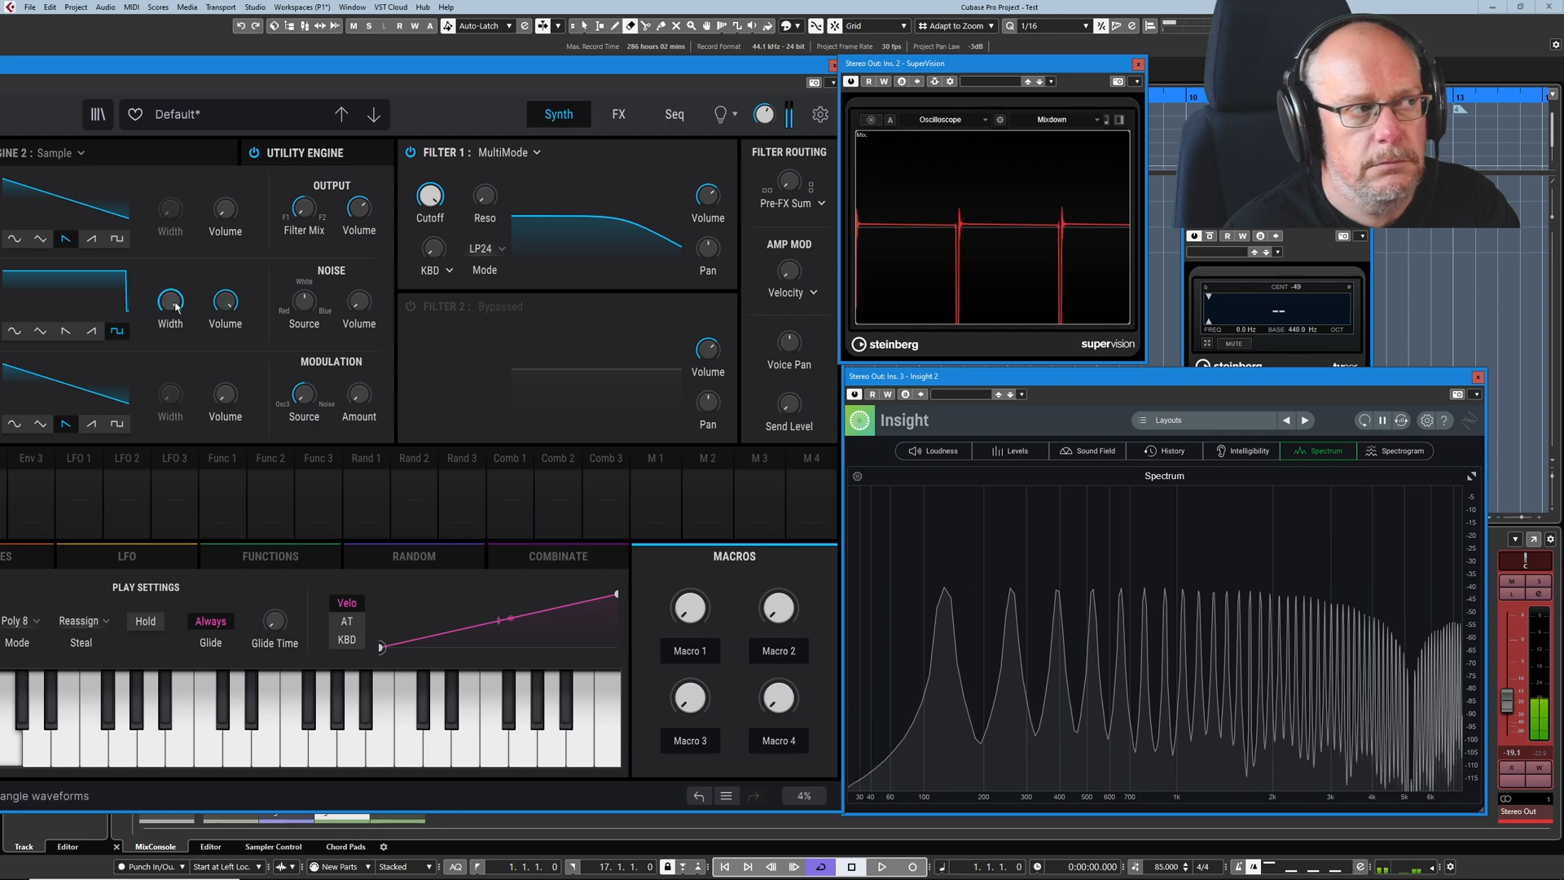
Step: Try a reduced width on Oscillator 2 with the triangle waveform, and reset the width to its default
drag(173, 307, 173, 348)
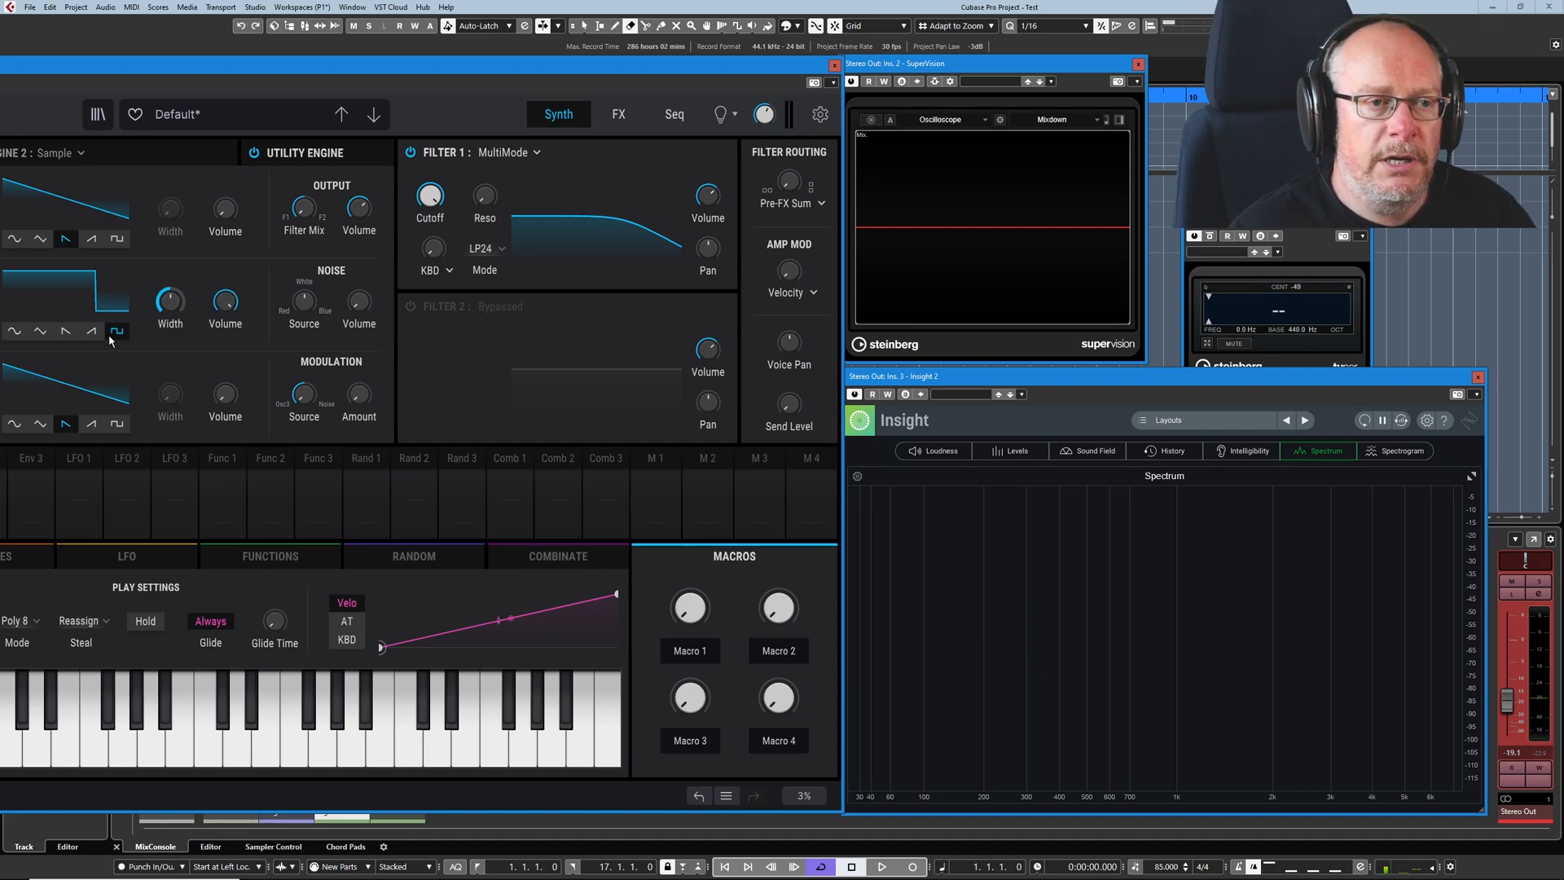
click(41, 334)
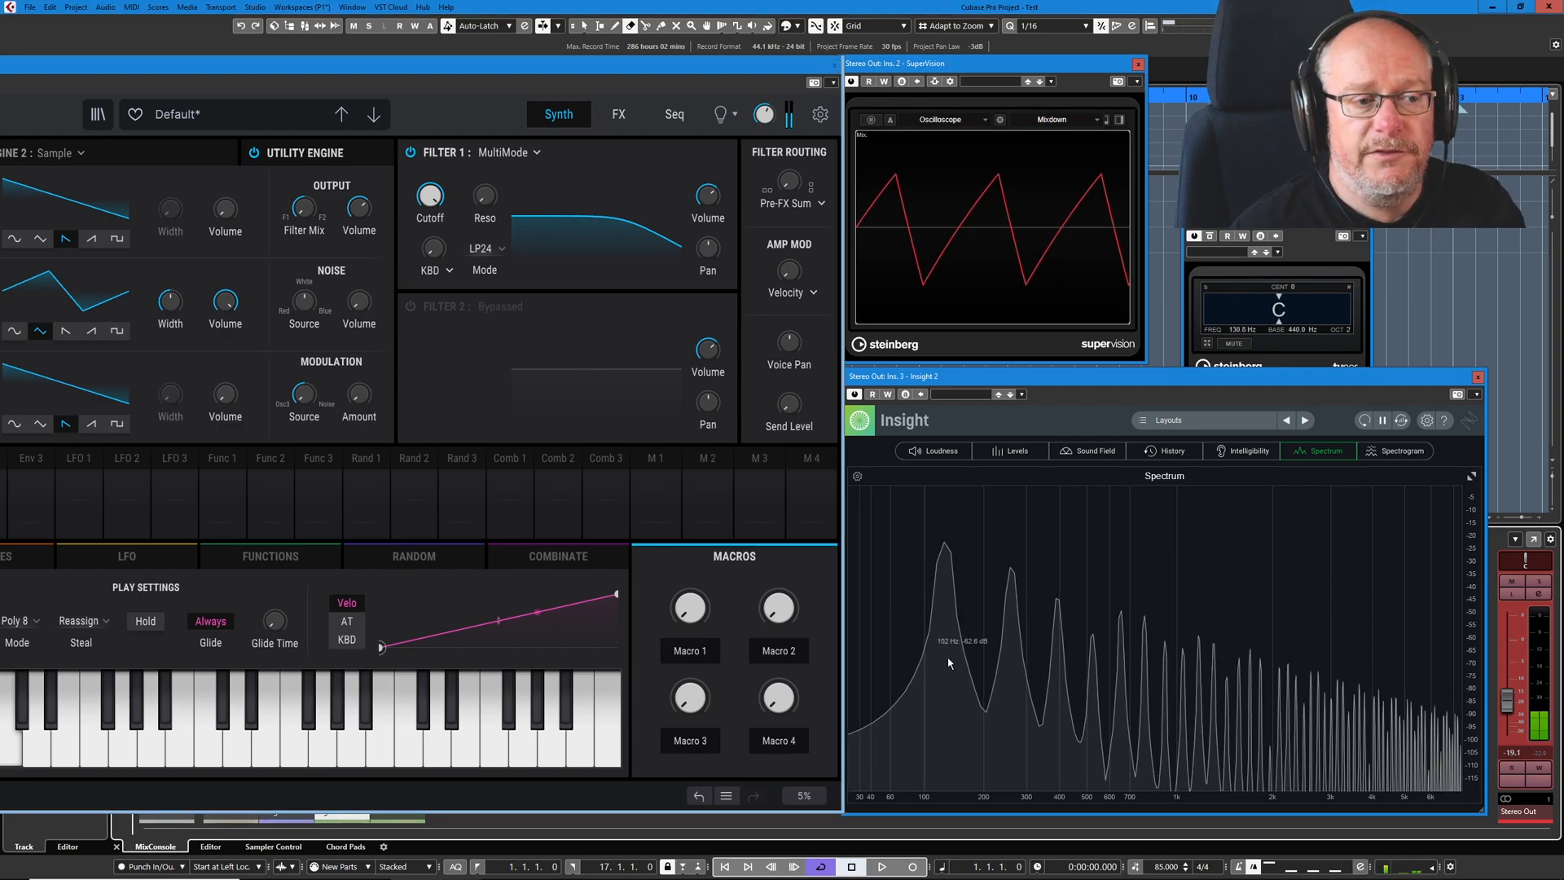
double_click(168, 303)
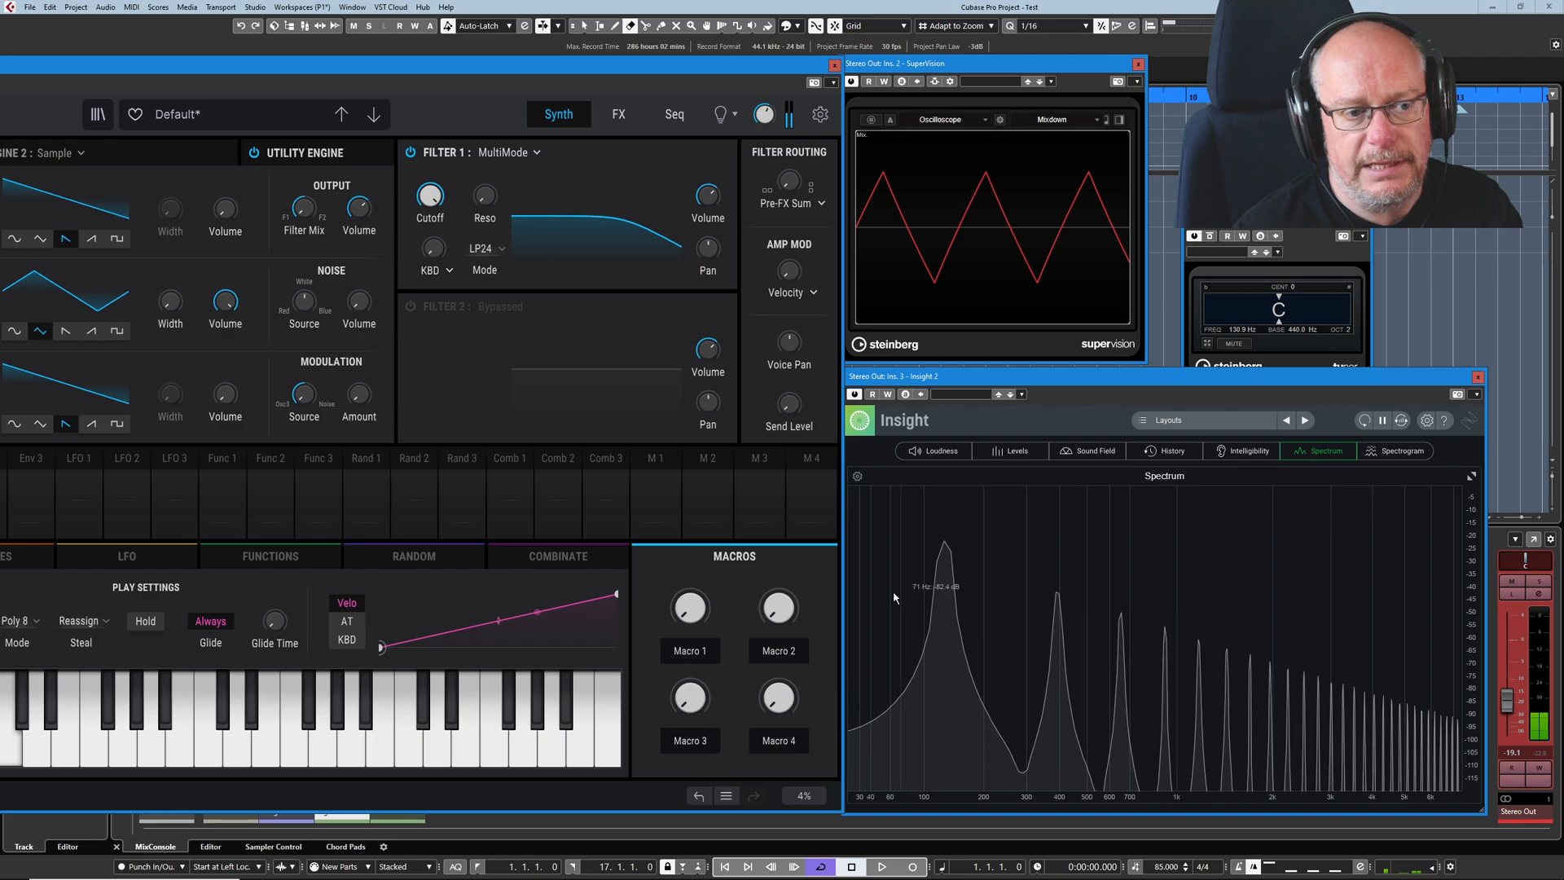
Step: Compare Oscillator 2's triangle with the square wave, and its fully skewed triangle with the rising sawtooth, ending on the triangle
click(118, 332)
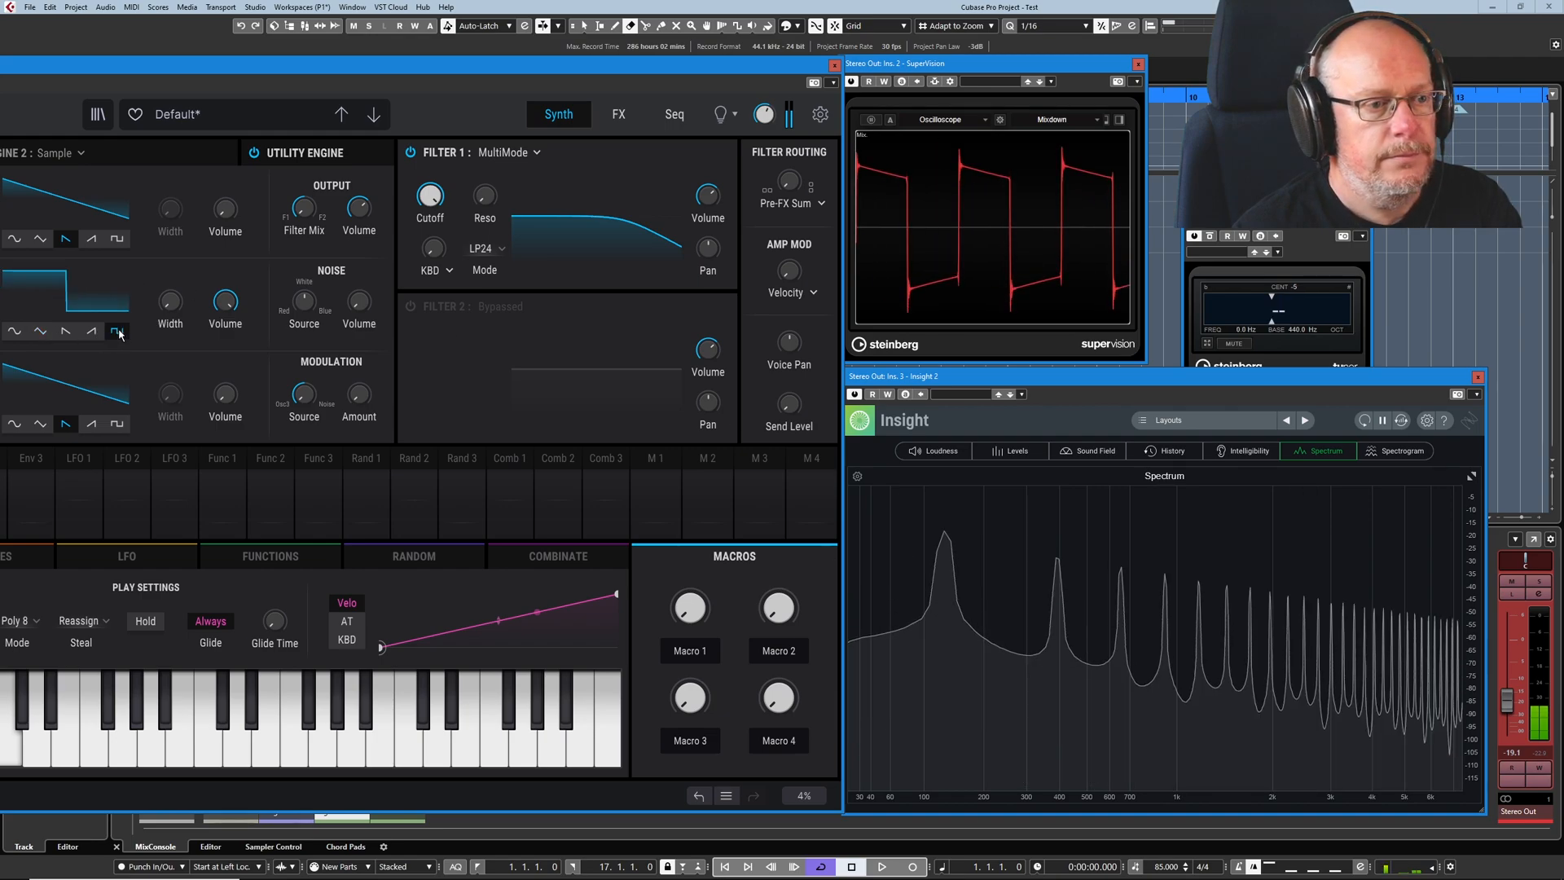
click(40, 331)
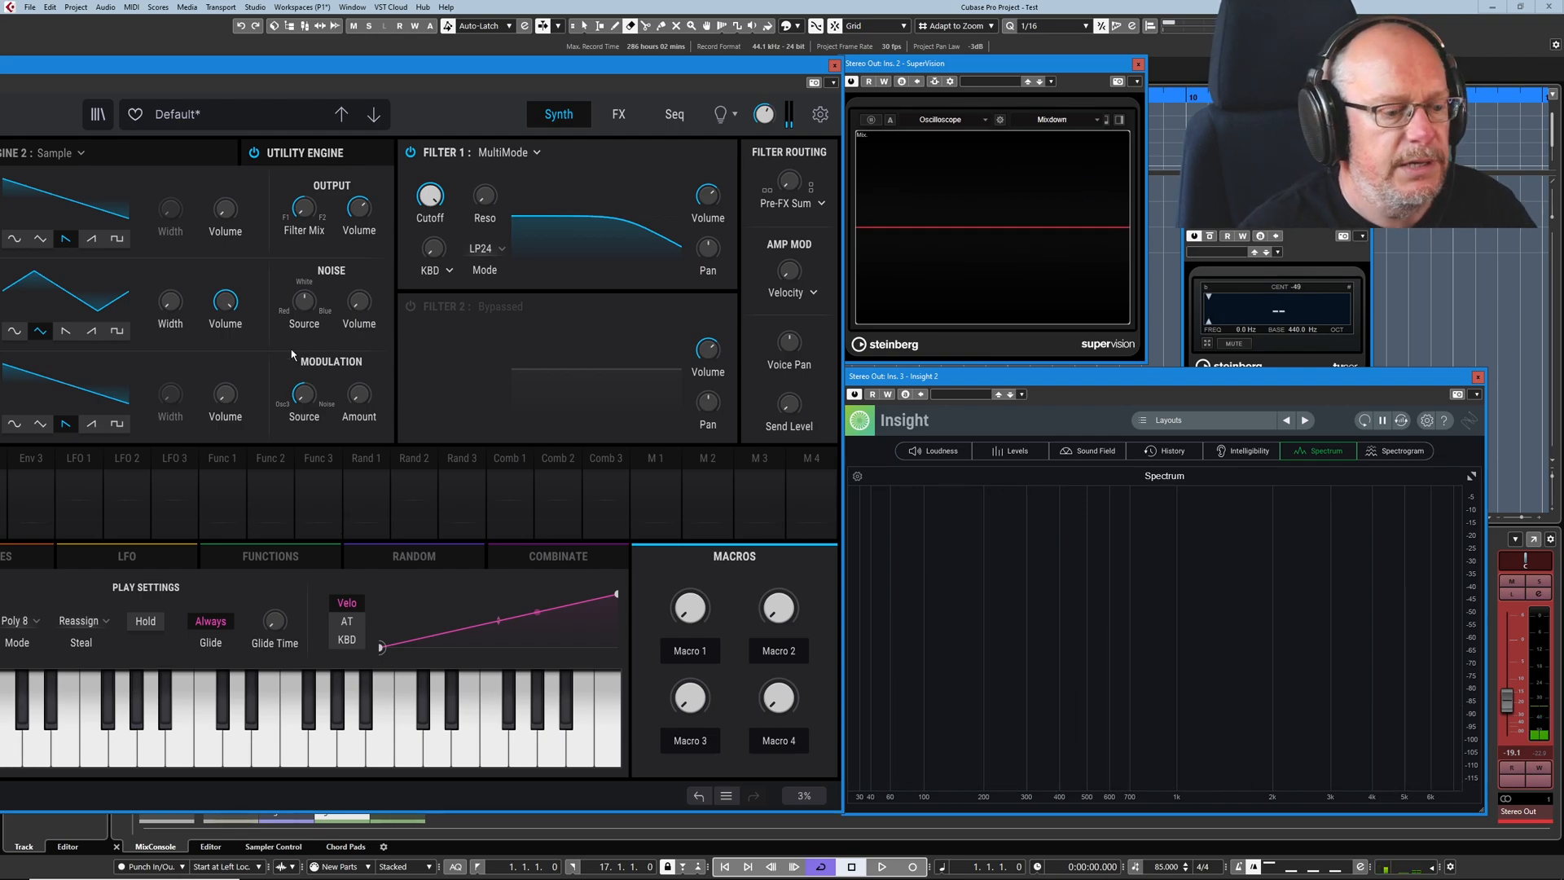
mouse_move(169, 301)
mouse_down()
mouse_move(189, 290)
mouse_move(170, 268)
mouse_move(170, 325)
mouse_move(170, 227)
mouse_up()
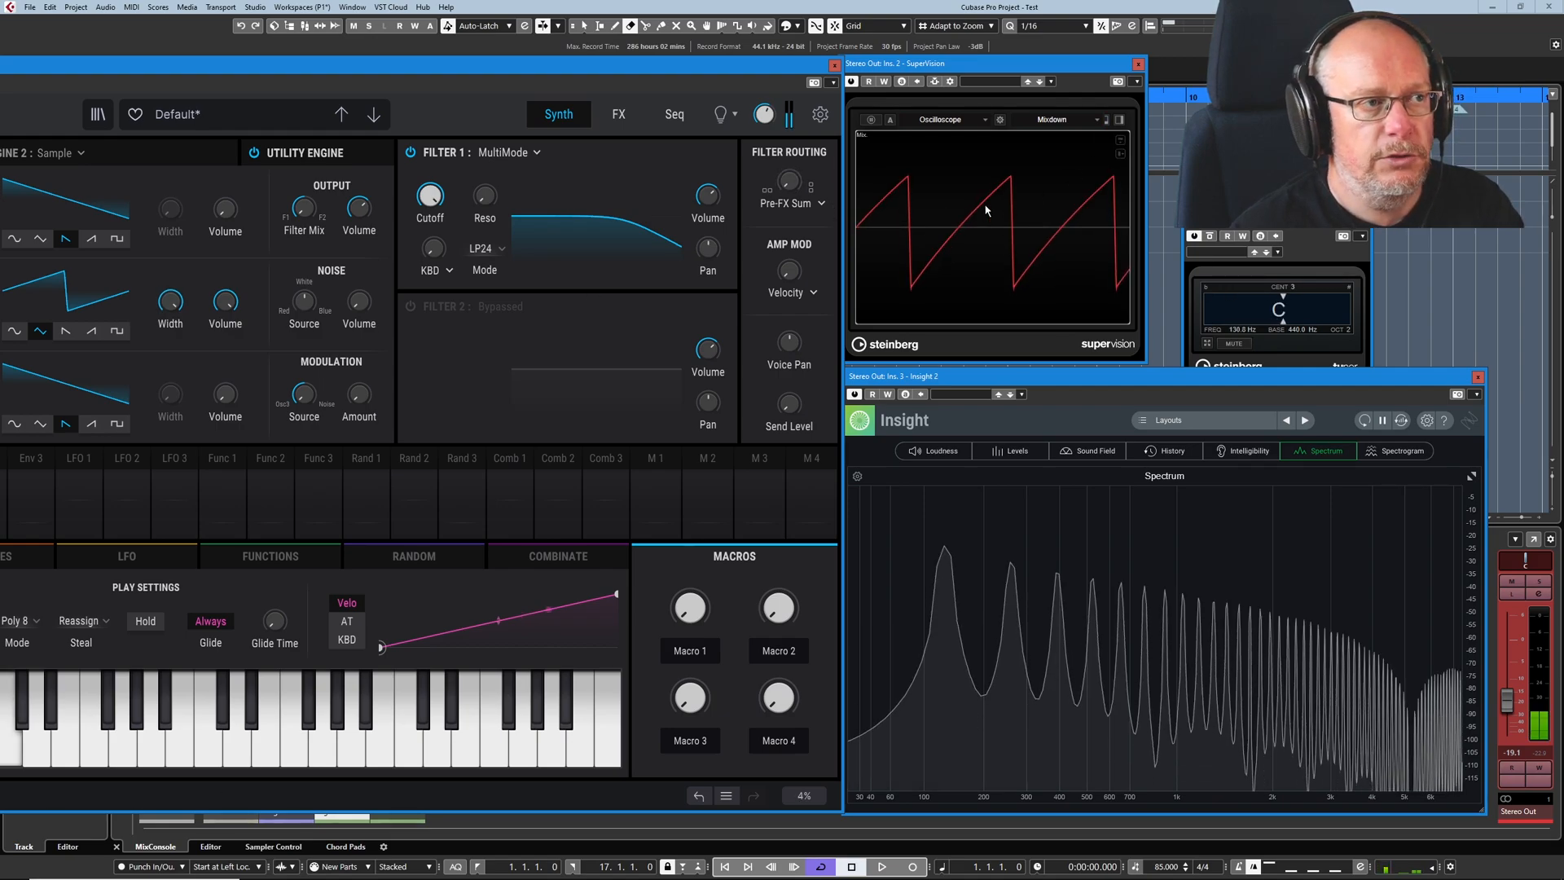
click(92, 332)
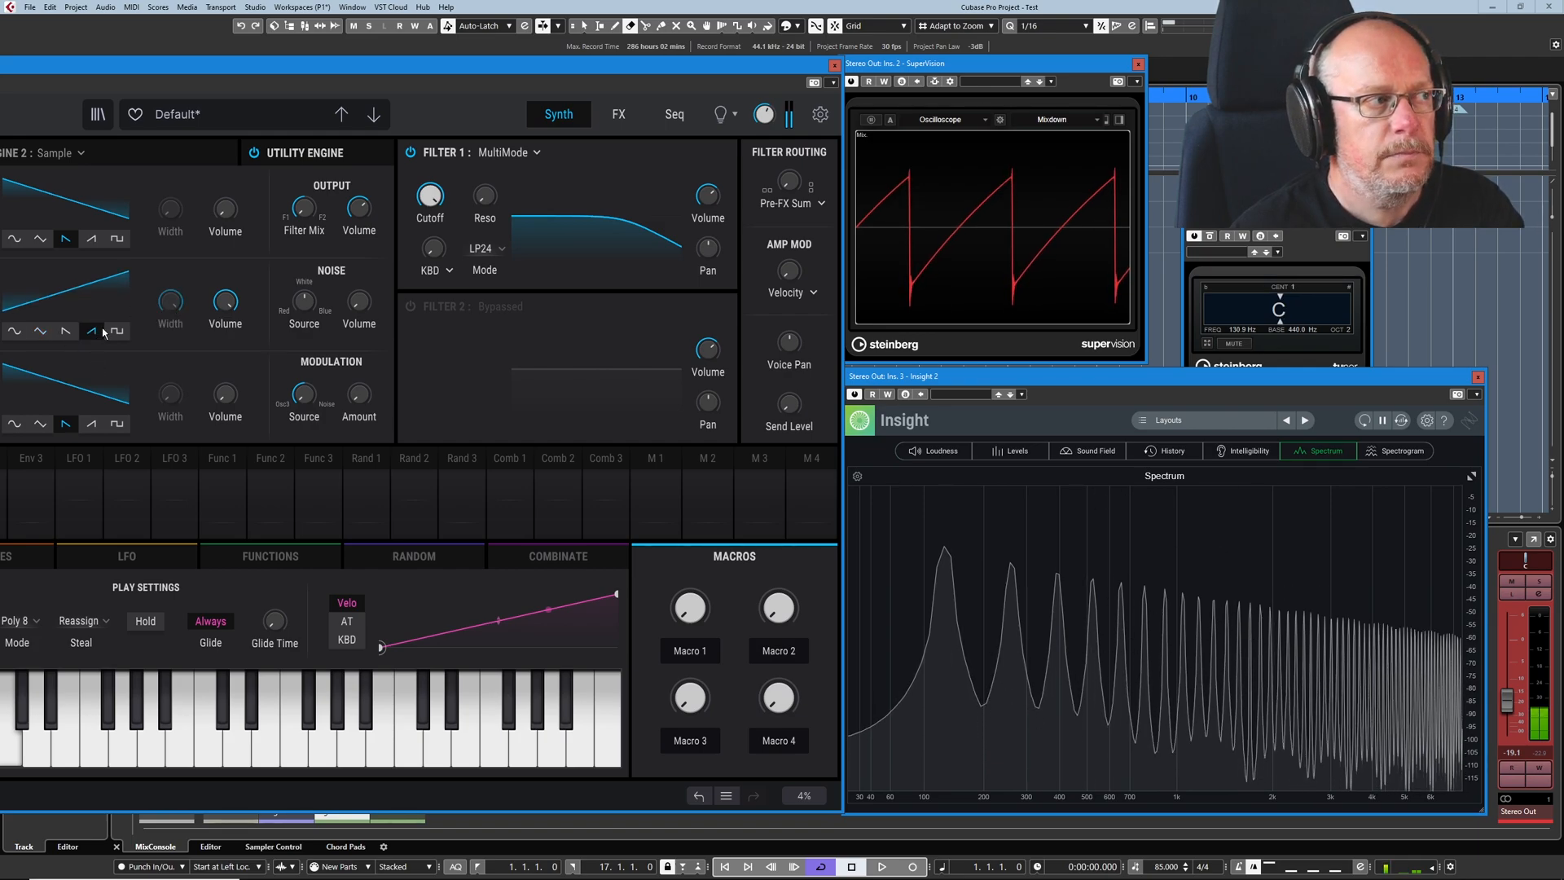
click(40, 330)
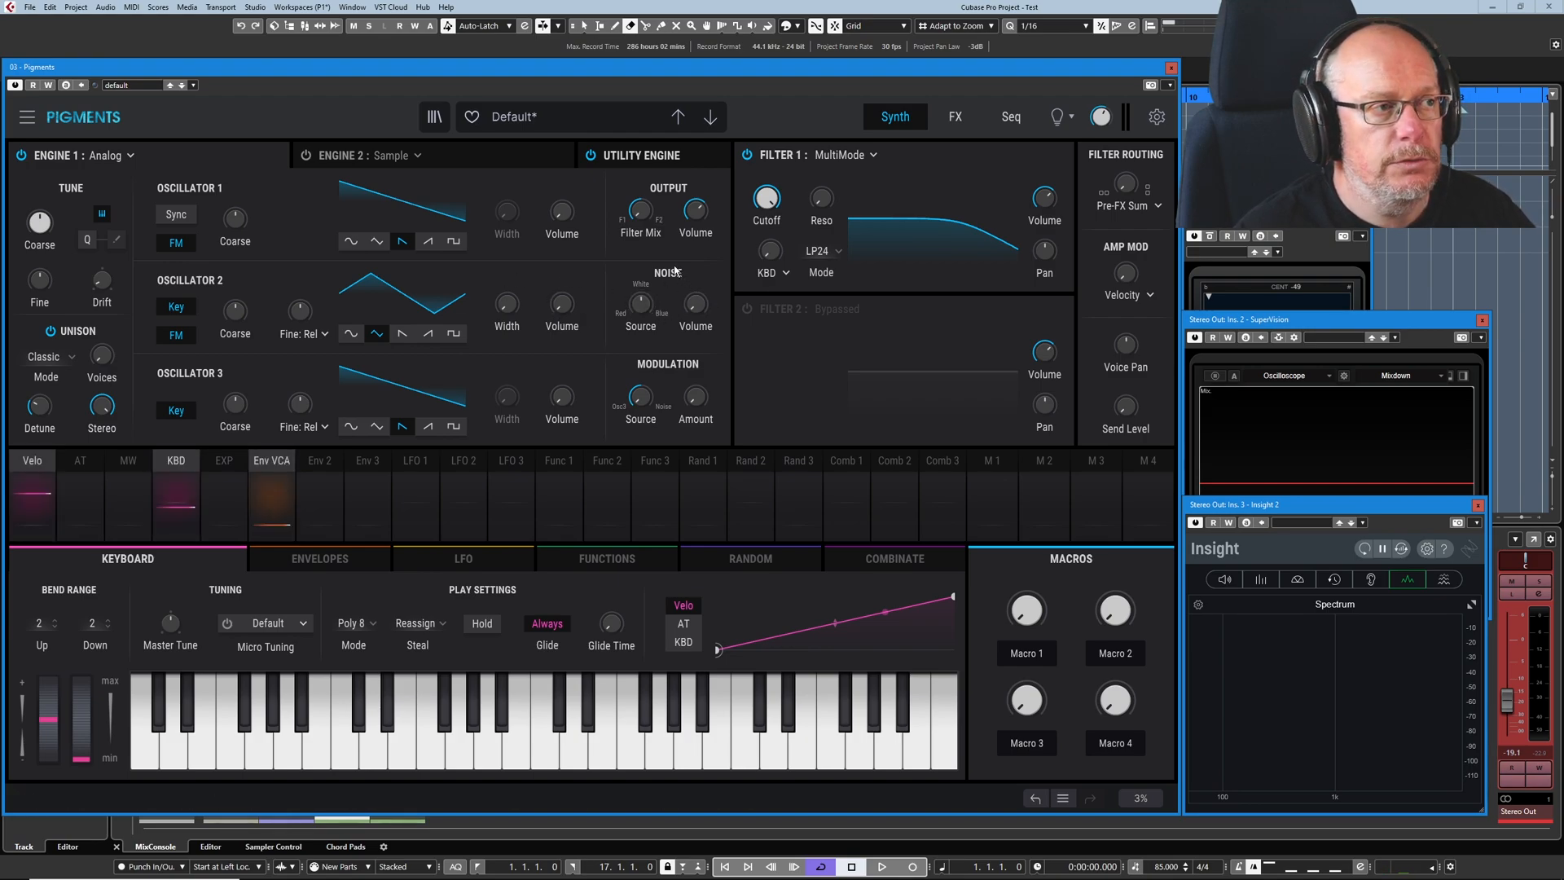
Step: Raise the noise volume, view the noise on the SuperVision oscilloscope, and bring the Insight spectrum back in front
mouse_move(699, 310)
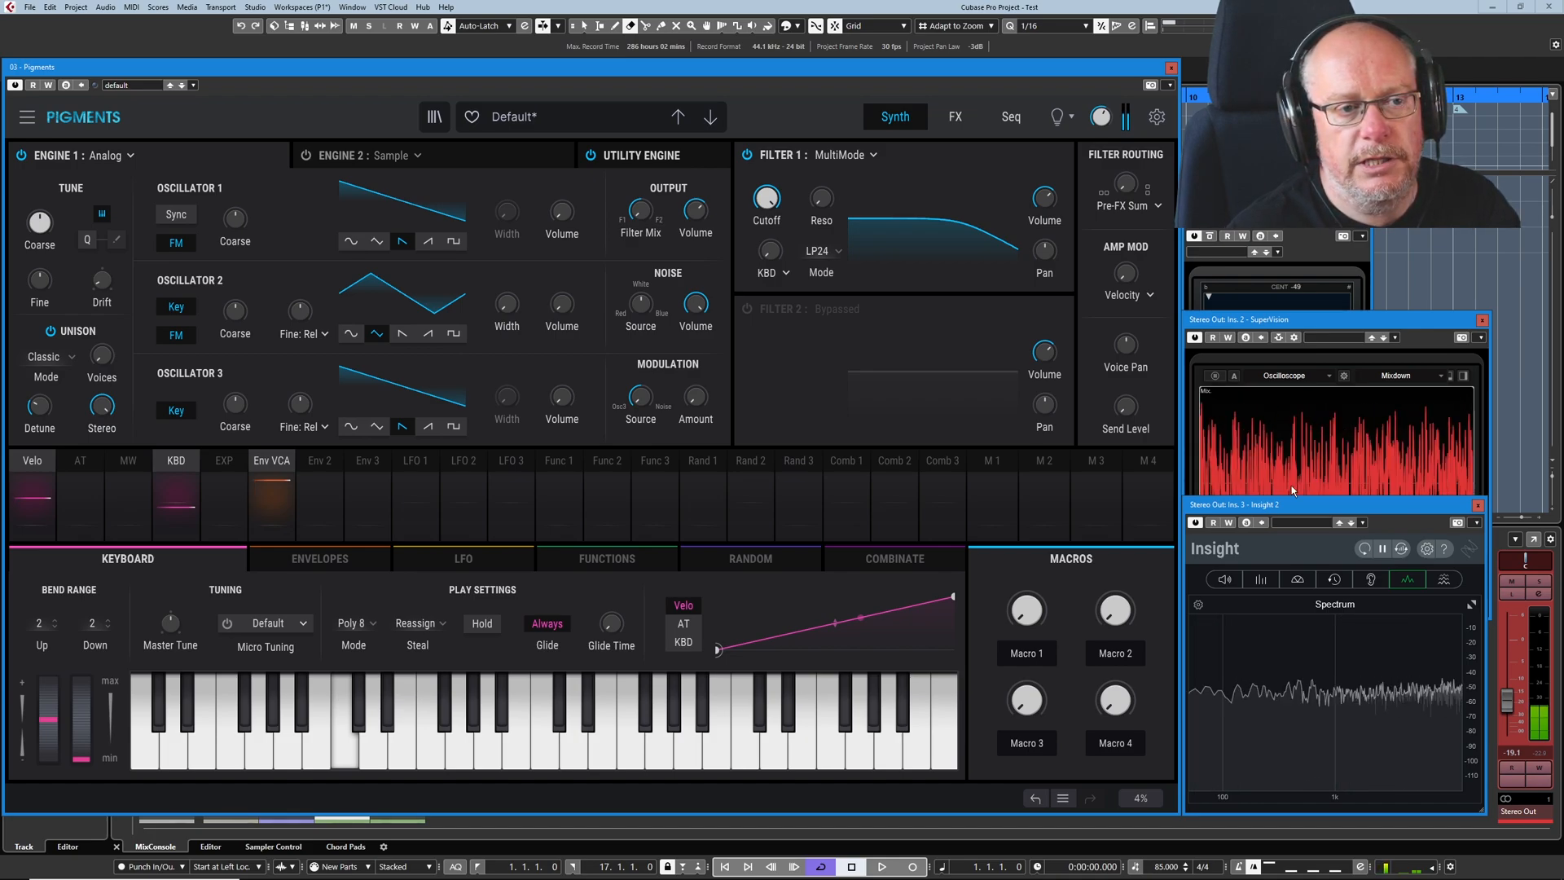
click(1340, 477)
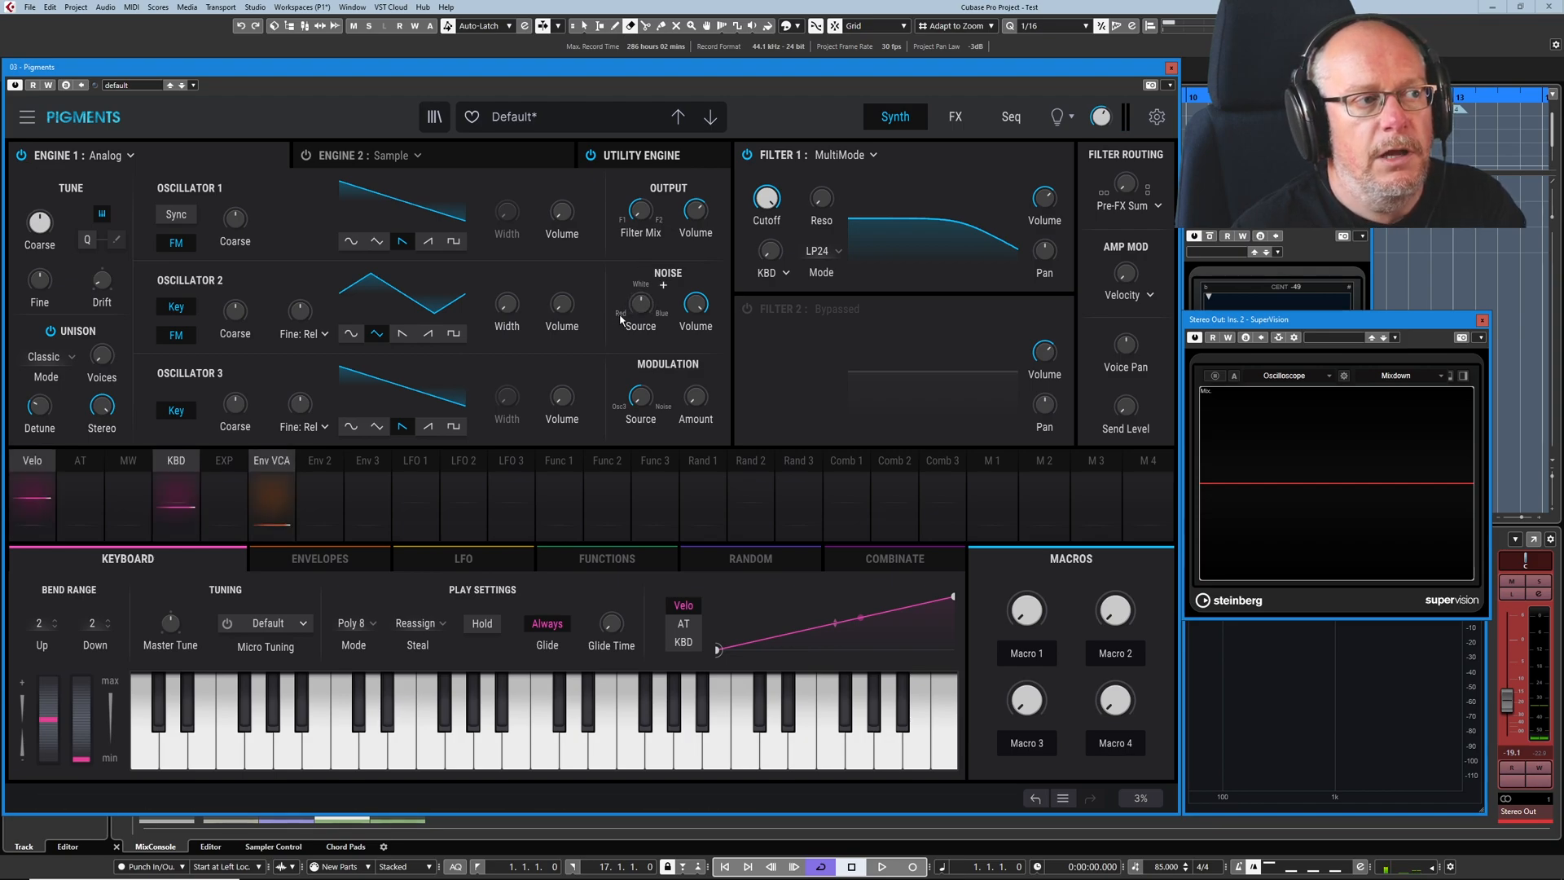
click(1292, 632)
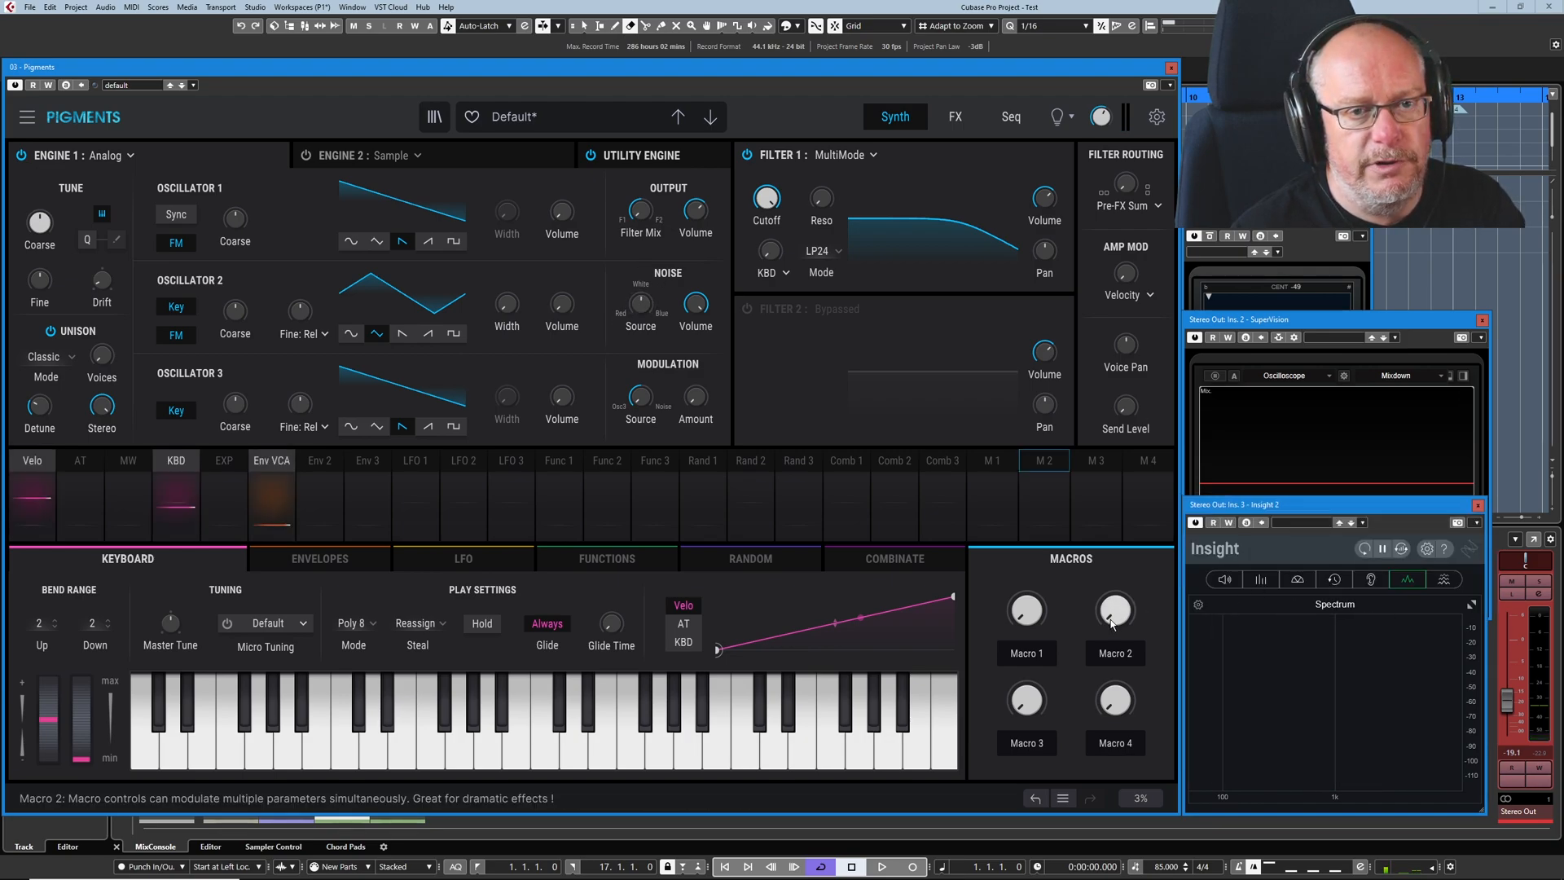
Step: Sweep the noise source to red and towards blue, and reset it to white
mouse_move(642, 306)
drag(643, 305, 643, 363)
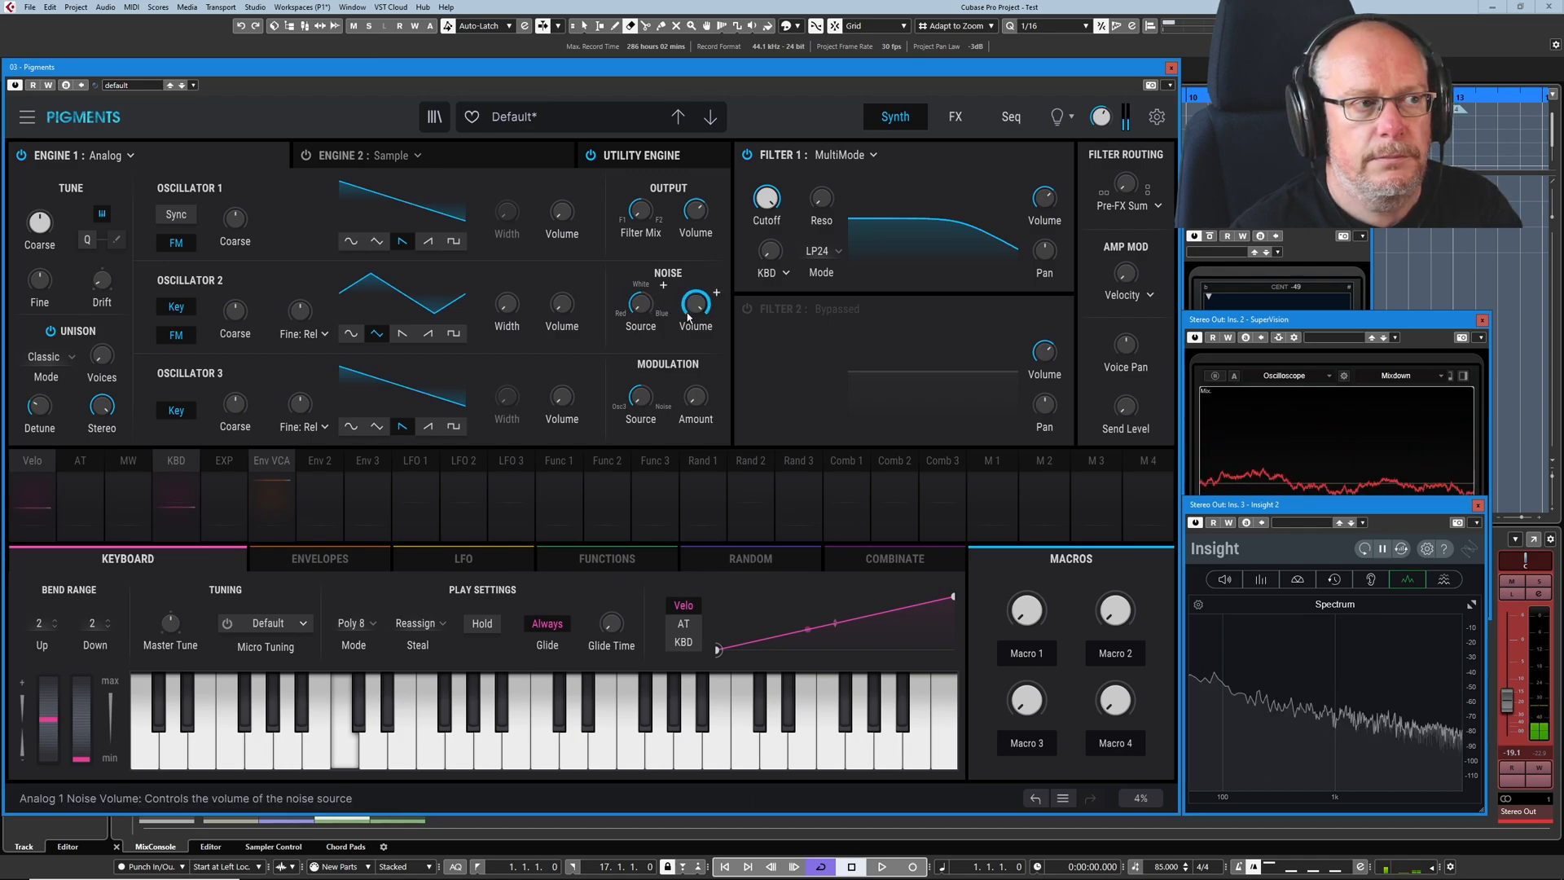
drag(640, 304, 640, 218)
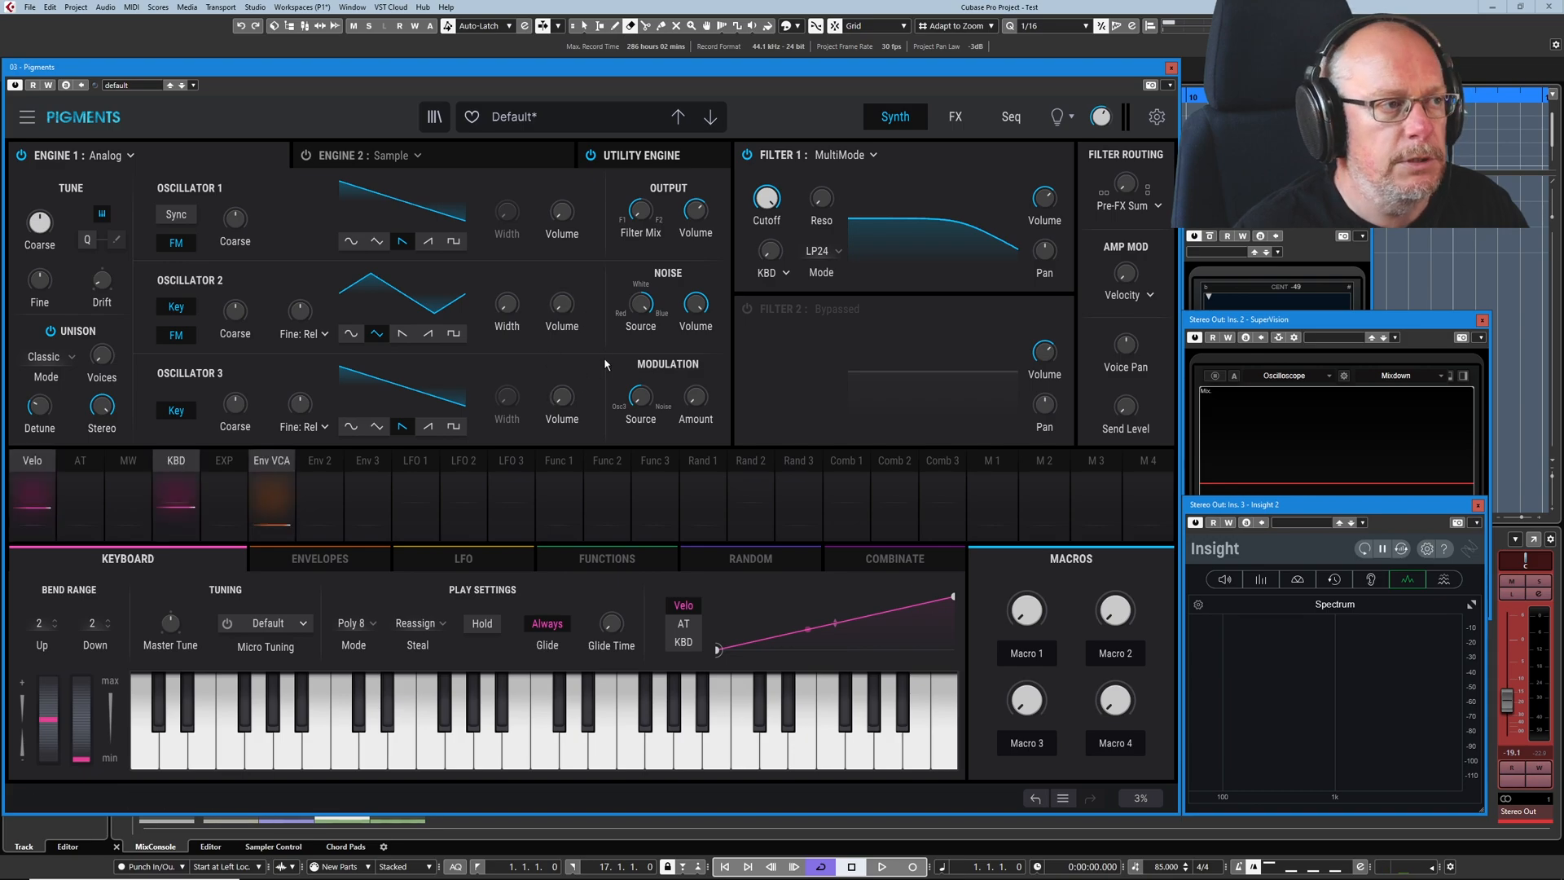
double_click(643, 309)
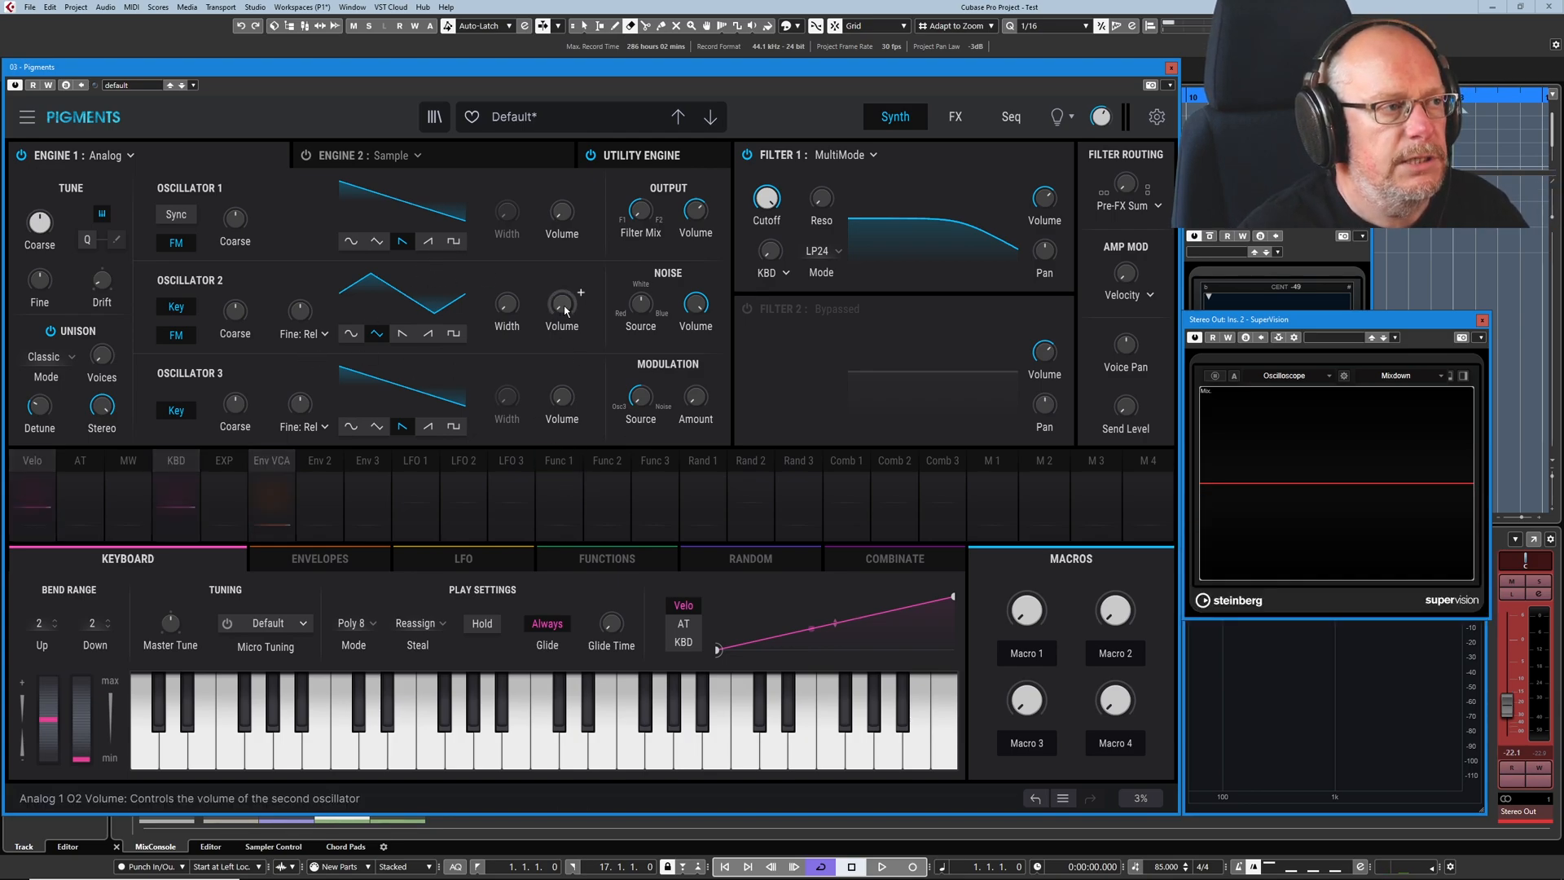
Step: Raise Oscillator 2's volume to maximum and reduce the noise volume to zero
drag(564, 306, 564, 187)
mouse_move(696, 303)
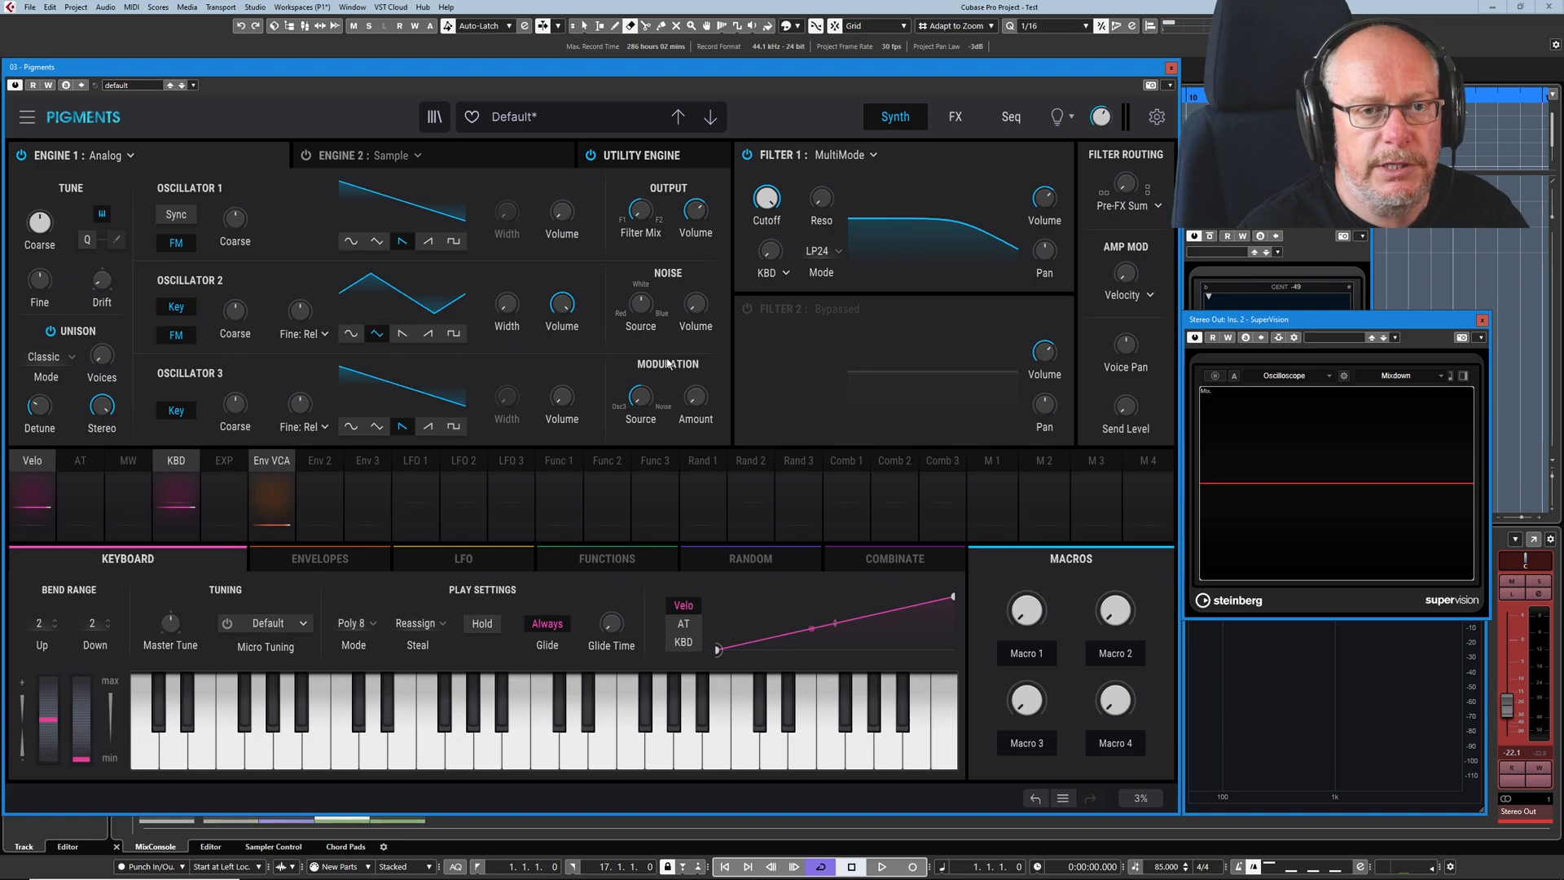
Step: Set the modulation source to noise with an amount of 0.003, and raise the Stereo Out fader to -8.86
mouse_move(641, 404)
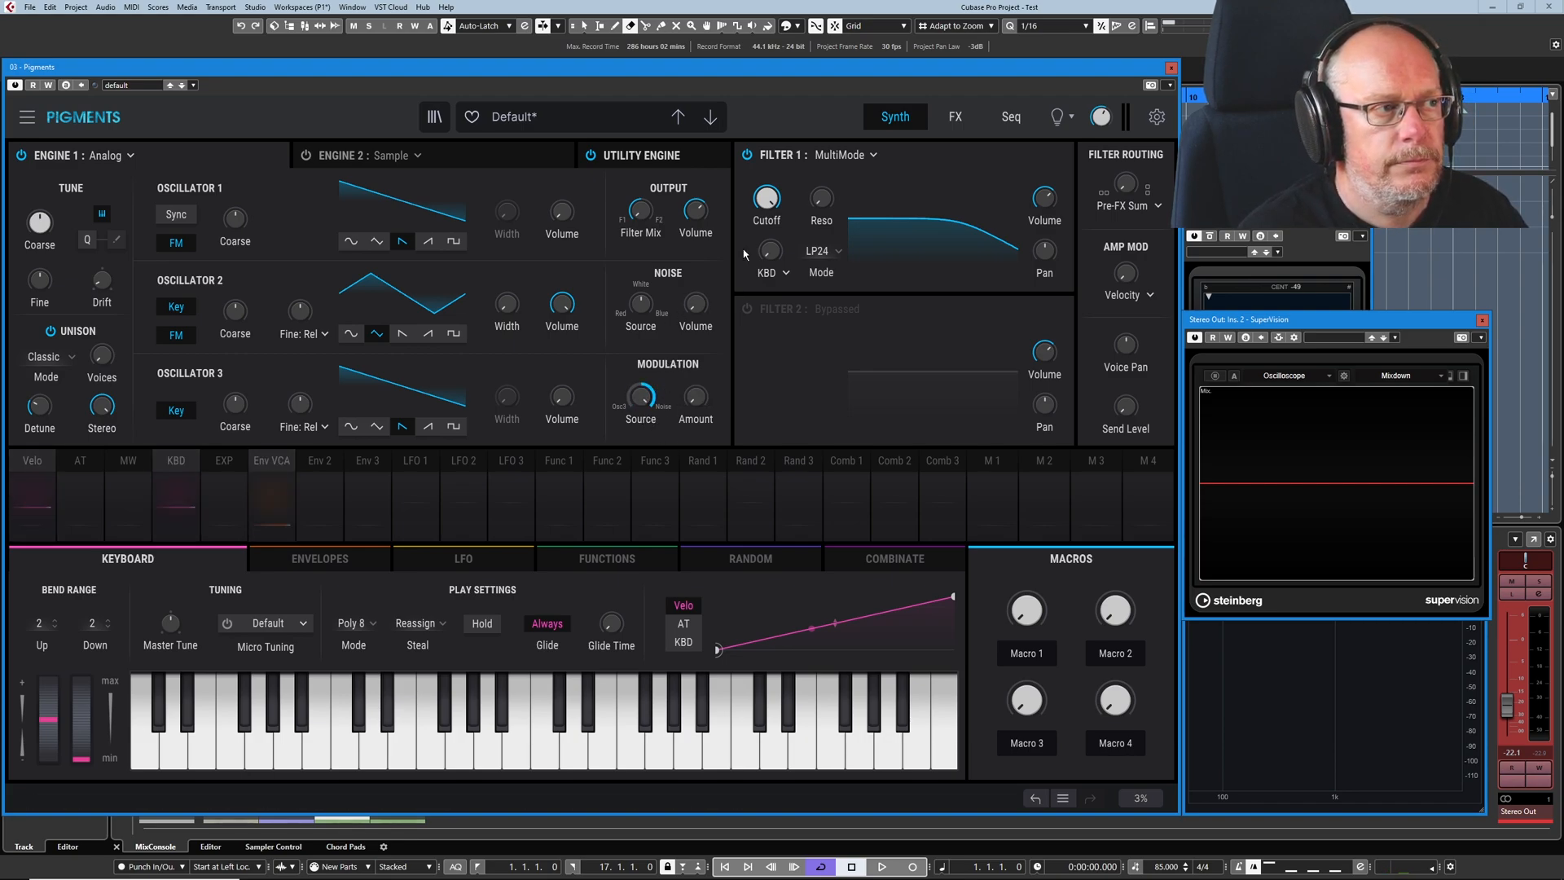
mouse_move(691, 410)
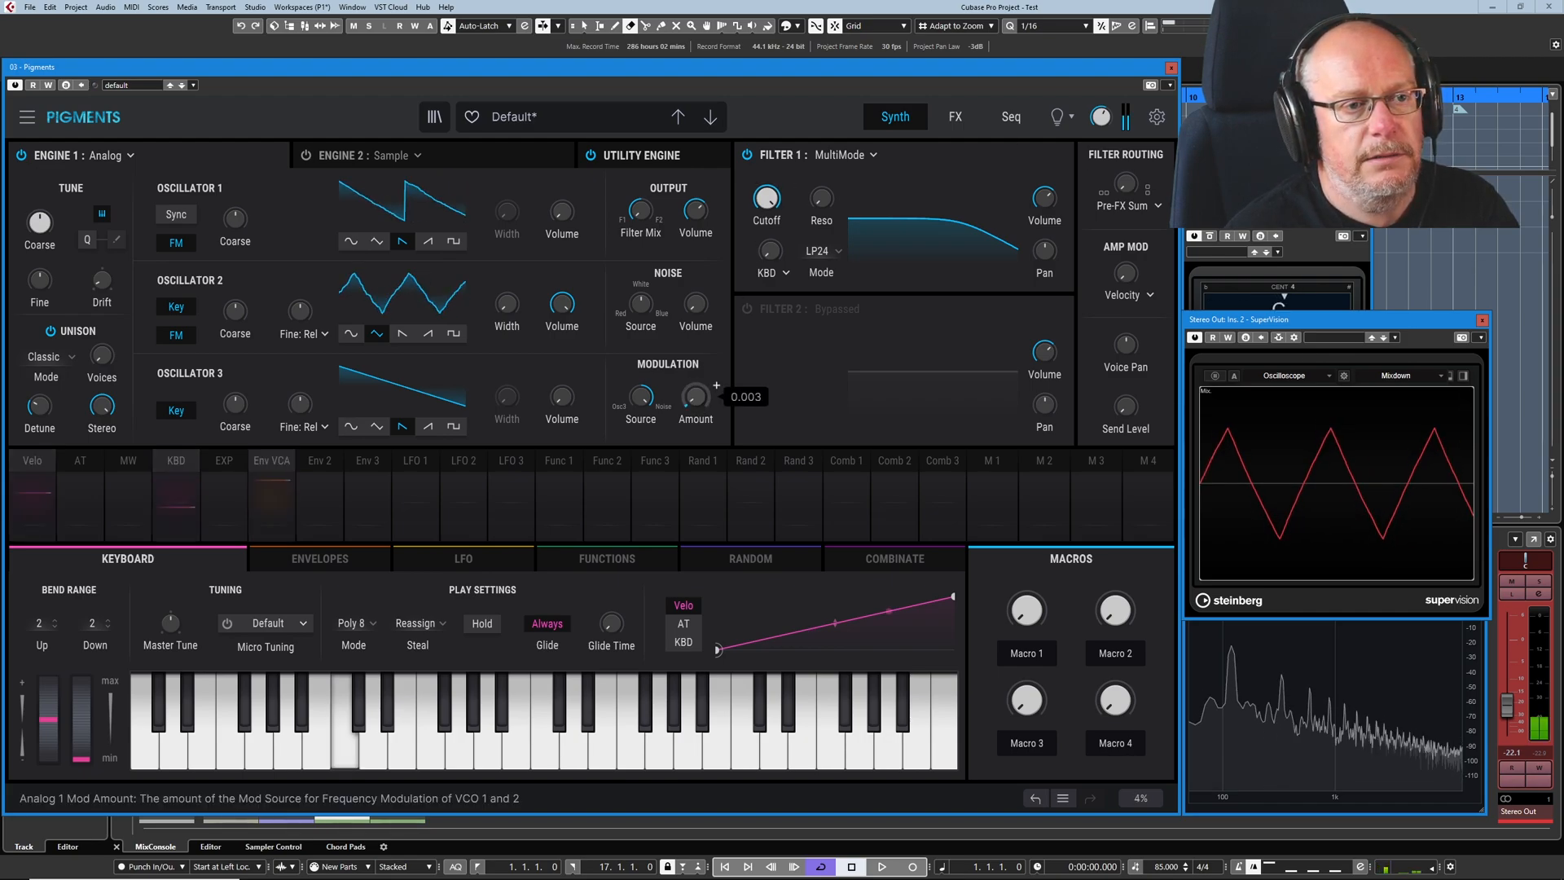
drag(1507, 705, 1507, 674)
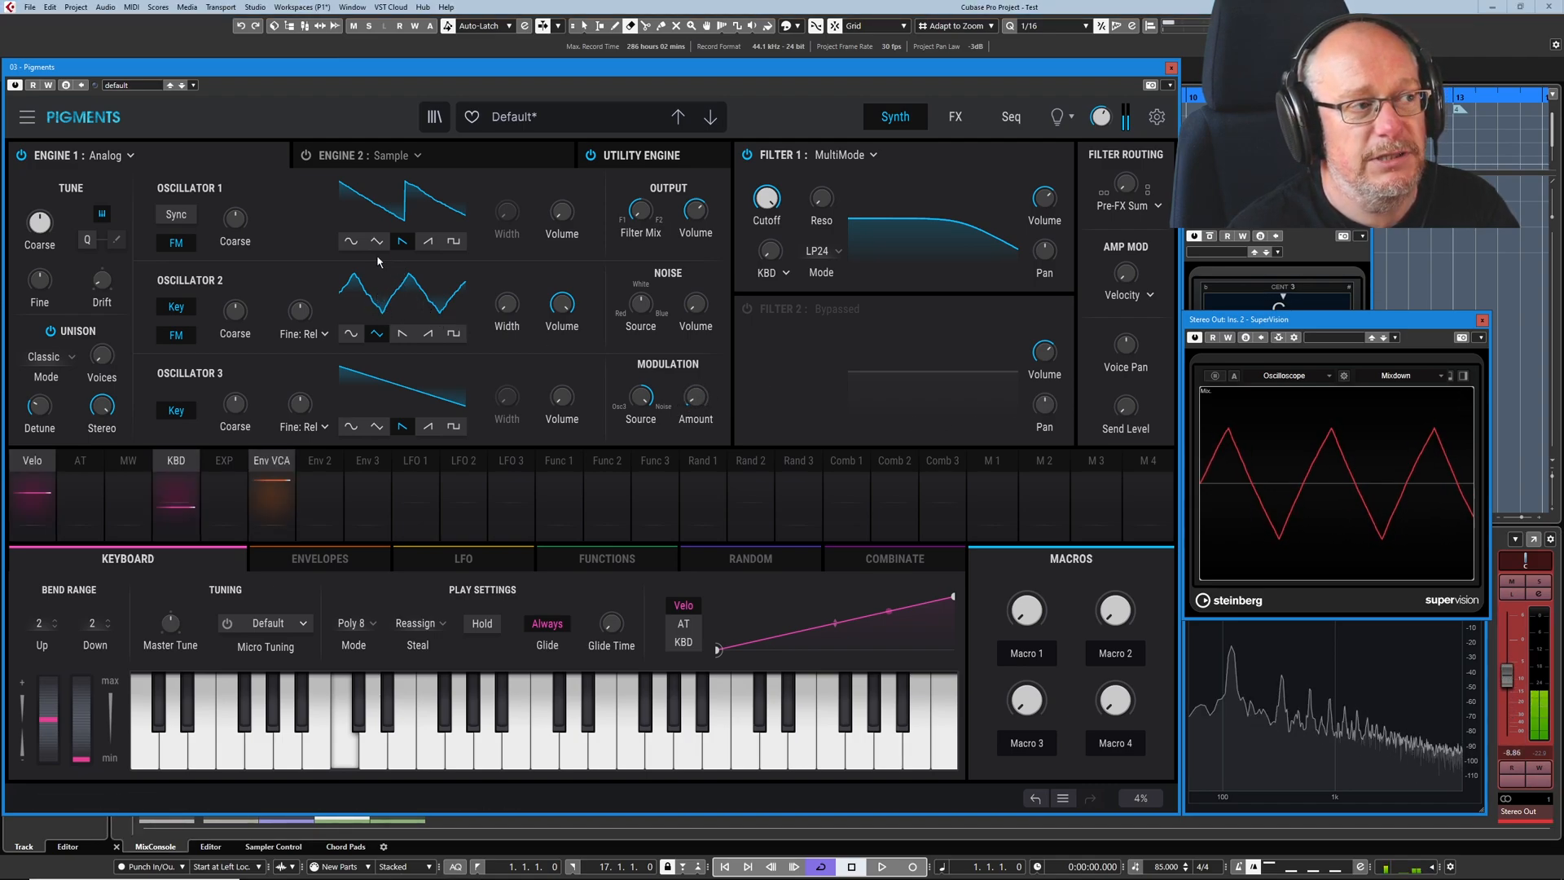
Step: Increase the noise modulation amount beyond 0.035 and lower the Stereo Out fader to -13.4
drag(713, 389, 716, 384)
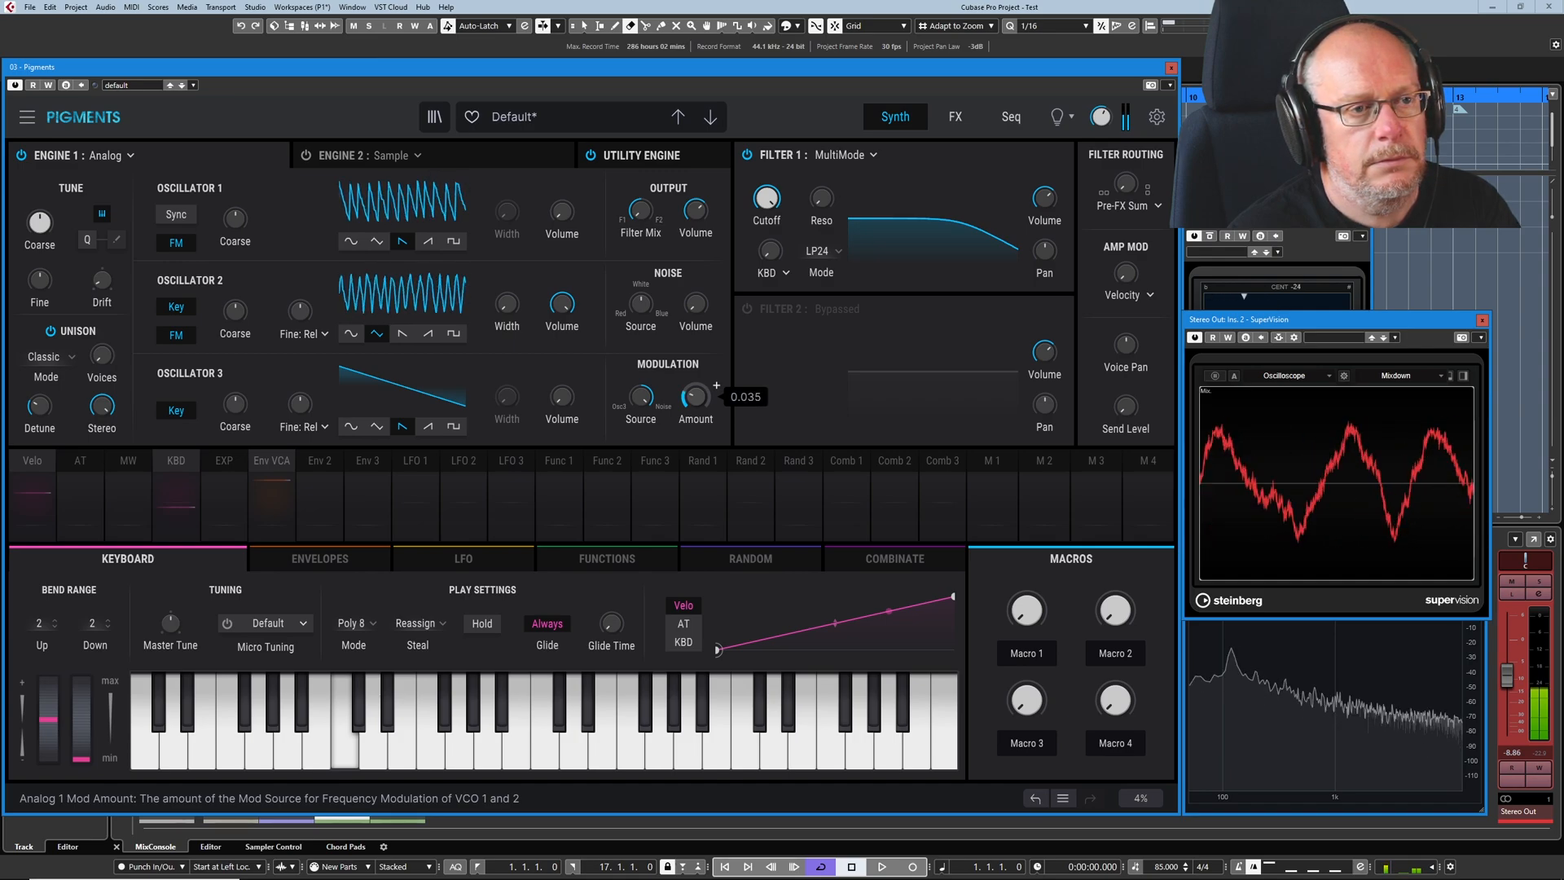
drag(716, 384, 716, 385)
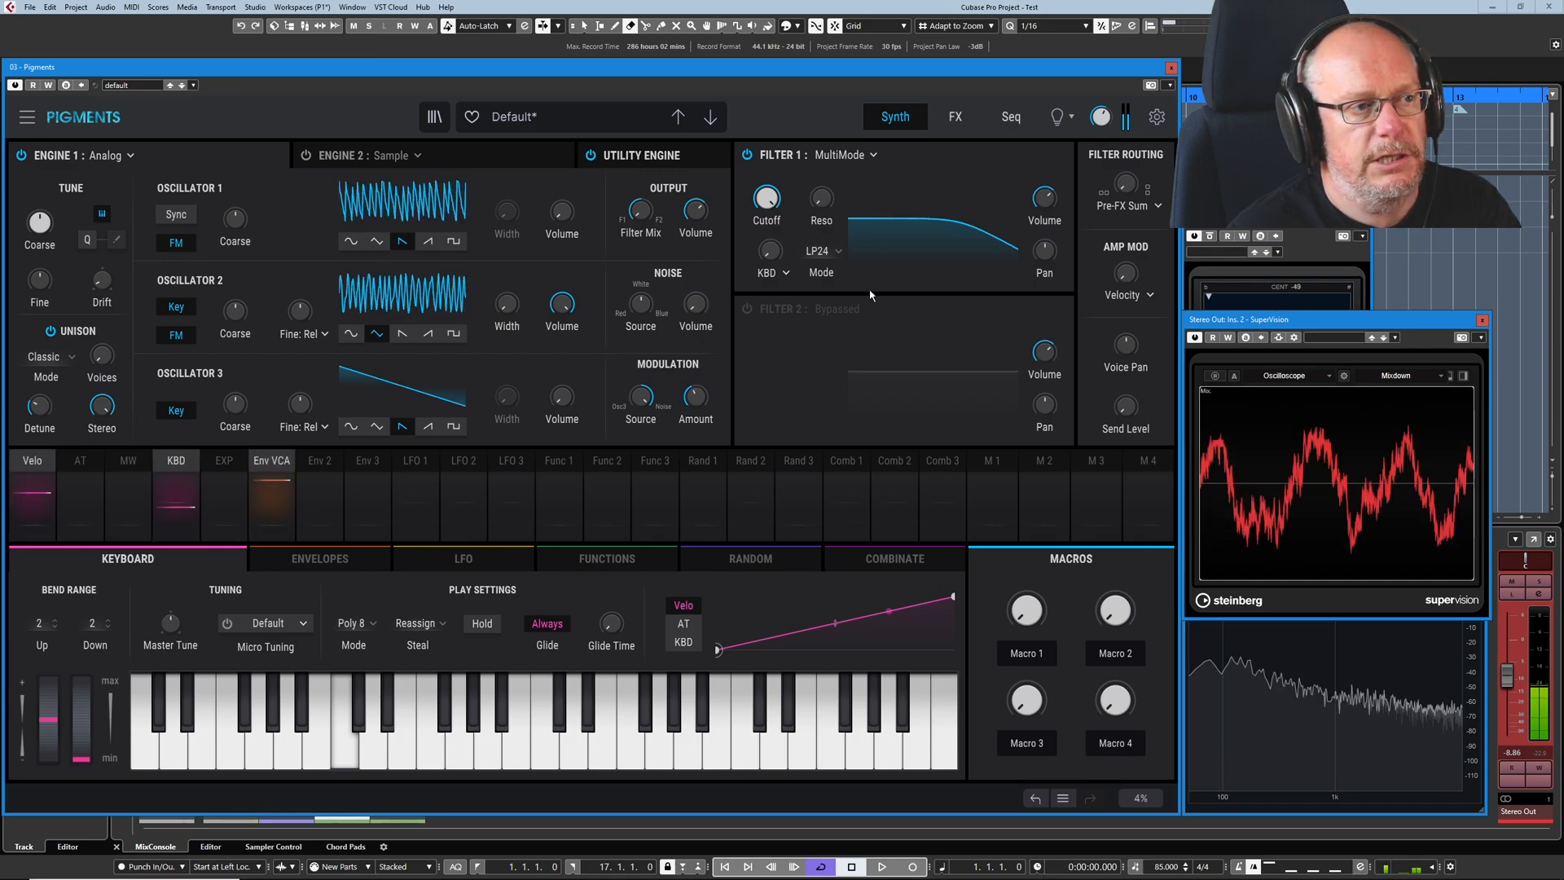
drag(1507, 687, 1505, 698)
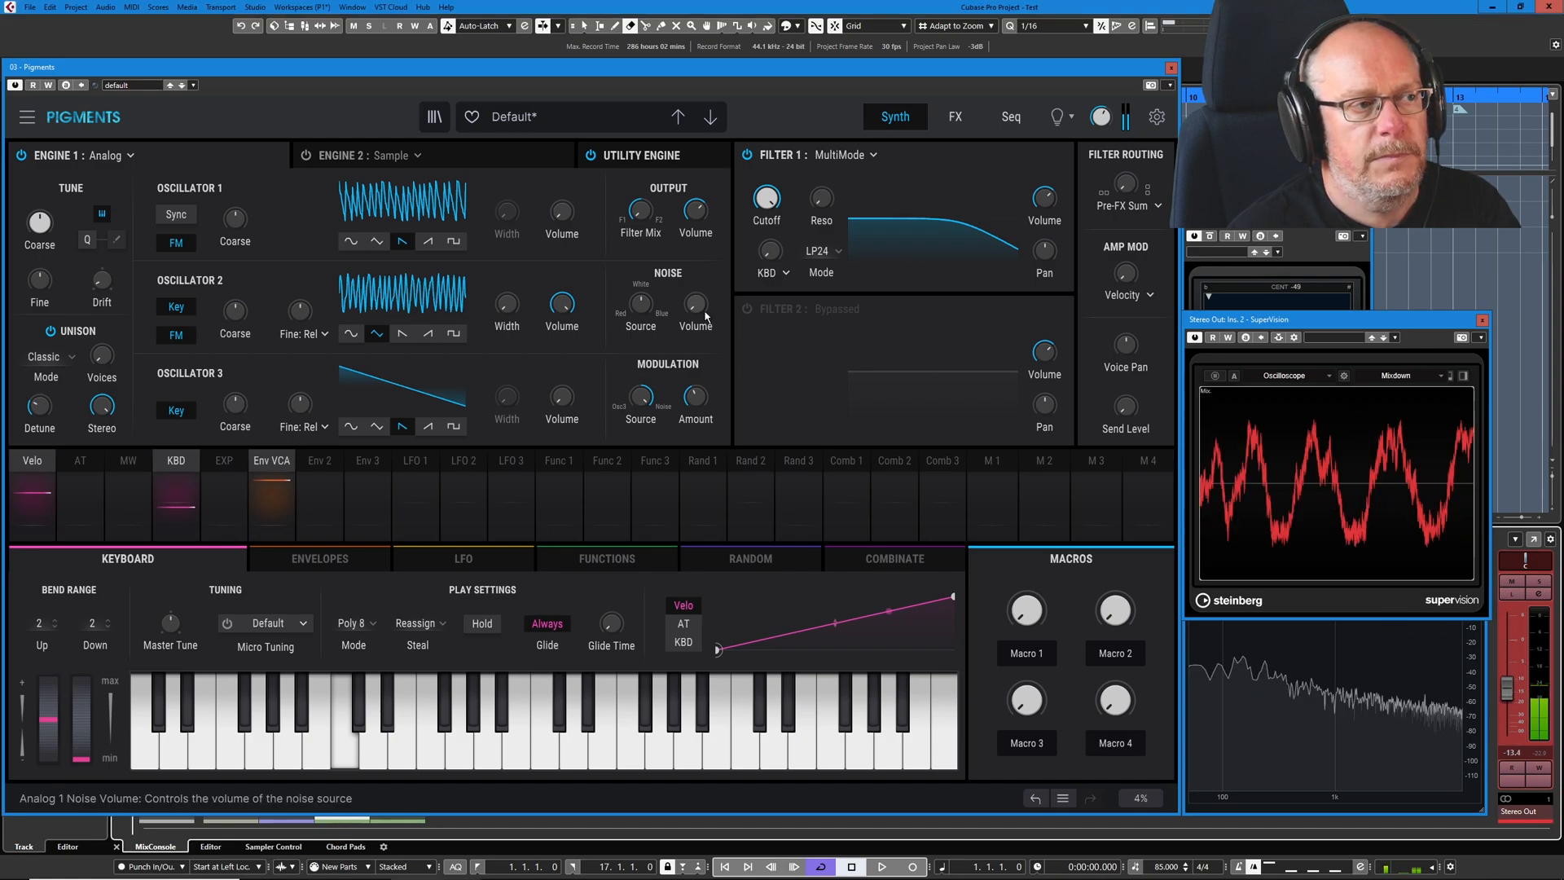
Step: Sweep the noise modulation amount through 0.146, 0.002 and 0.425, and bring it down to 0.043
drag(694, 399, 694, 394)
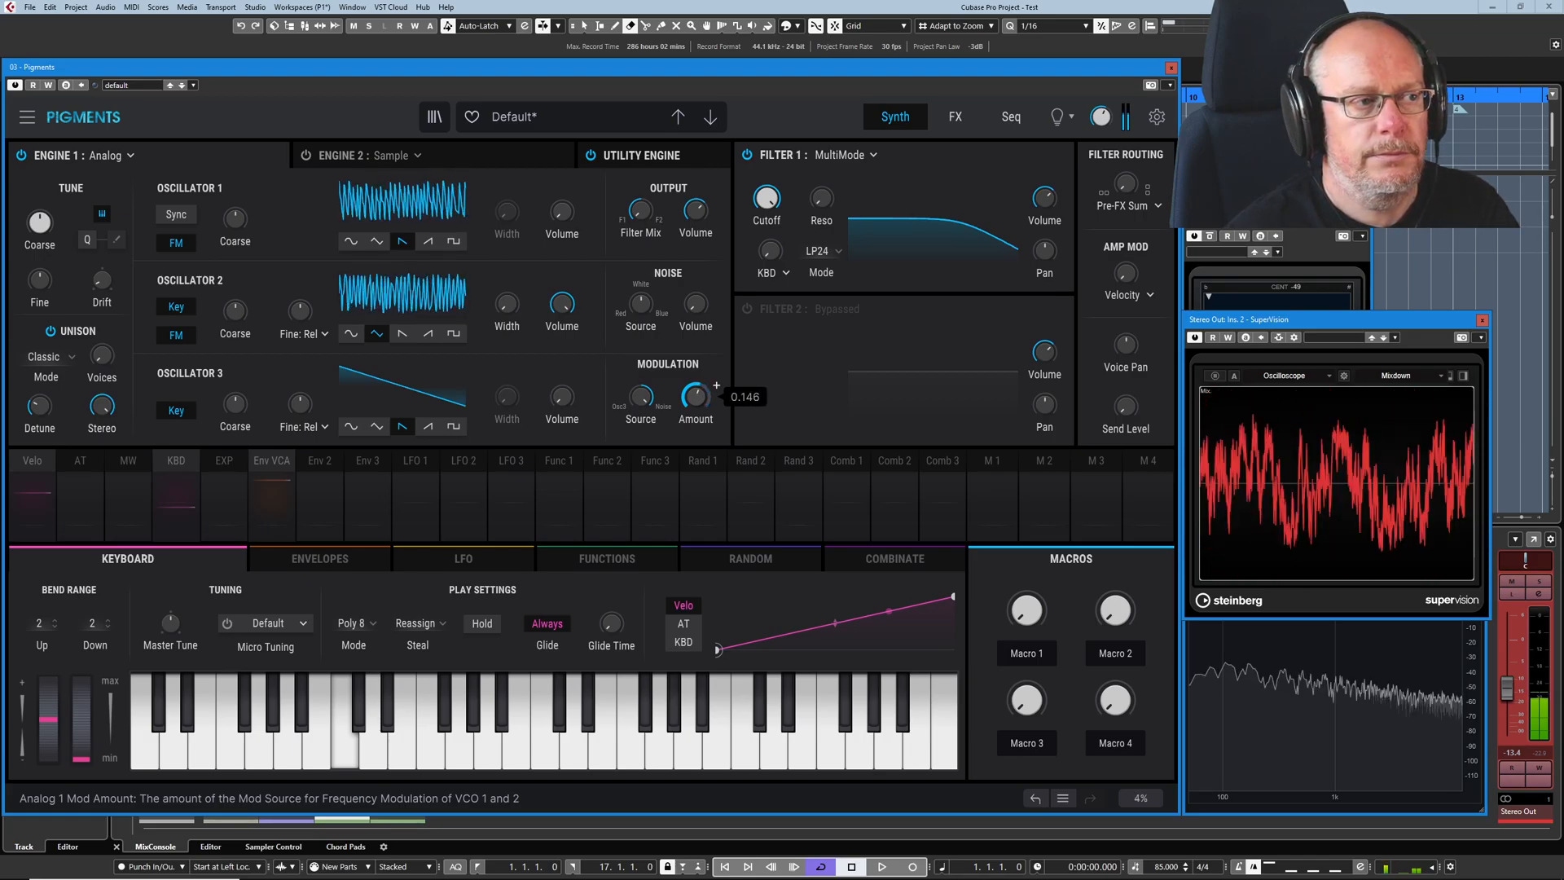
scroll(716, 385, up, 6)
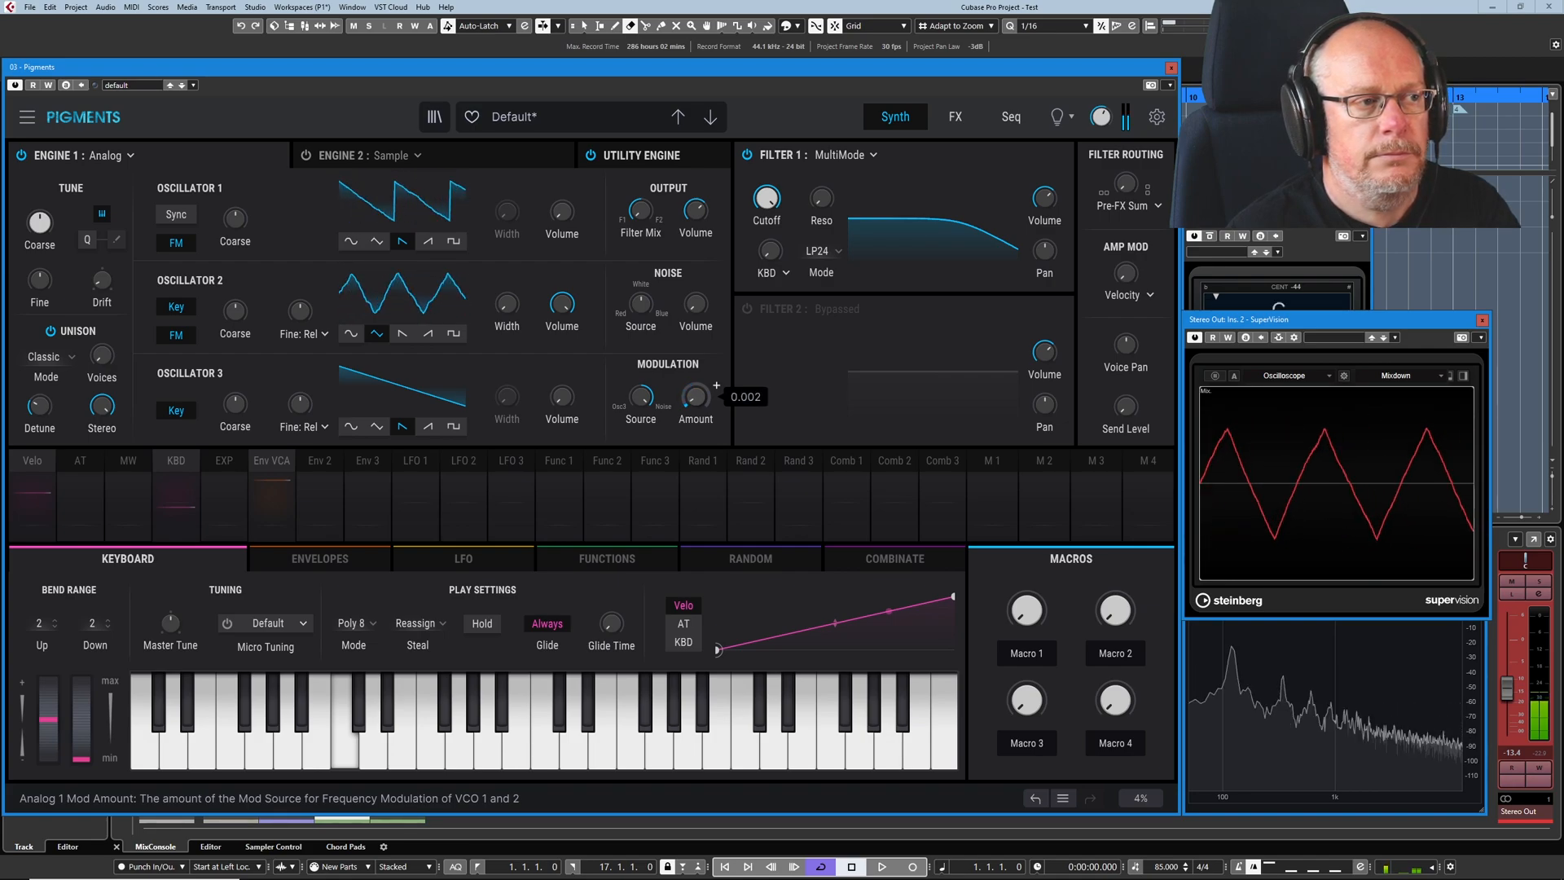
scroll(716, 385, up, 2)
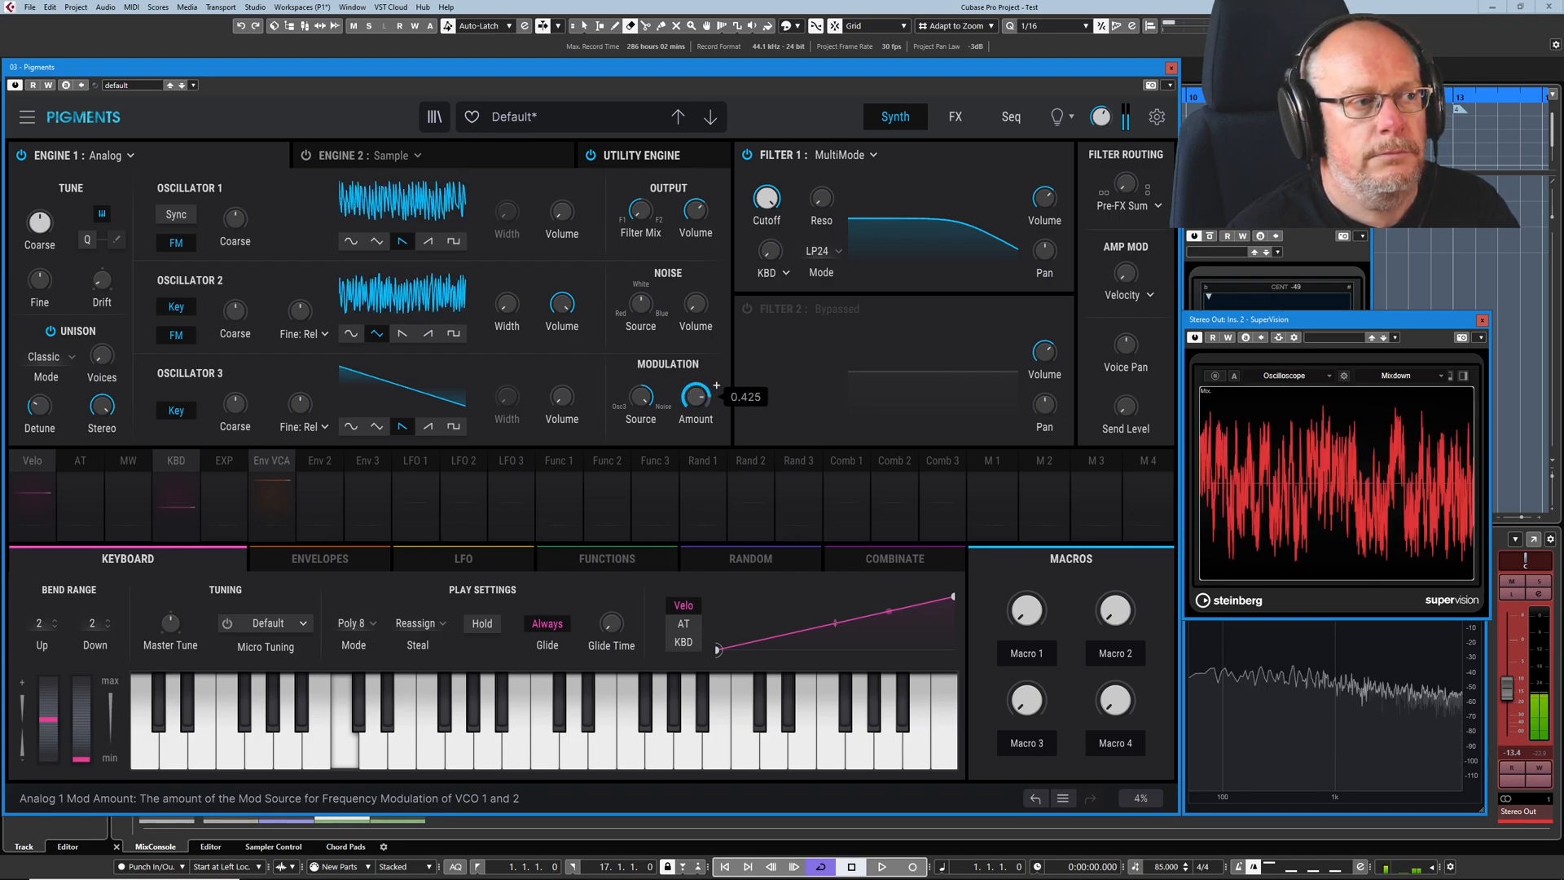
scroll(716, 385, down, 10)
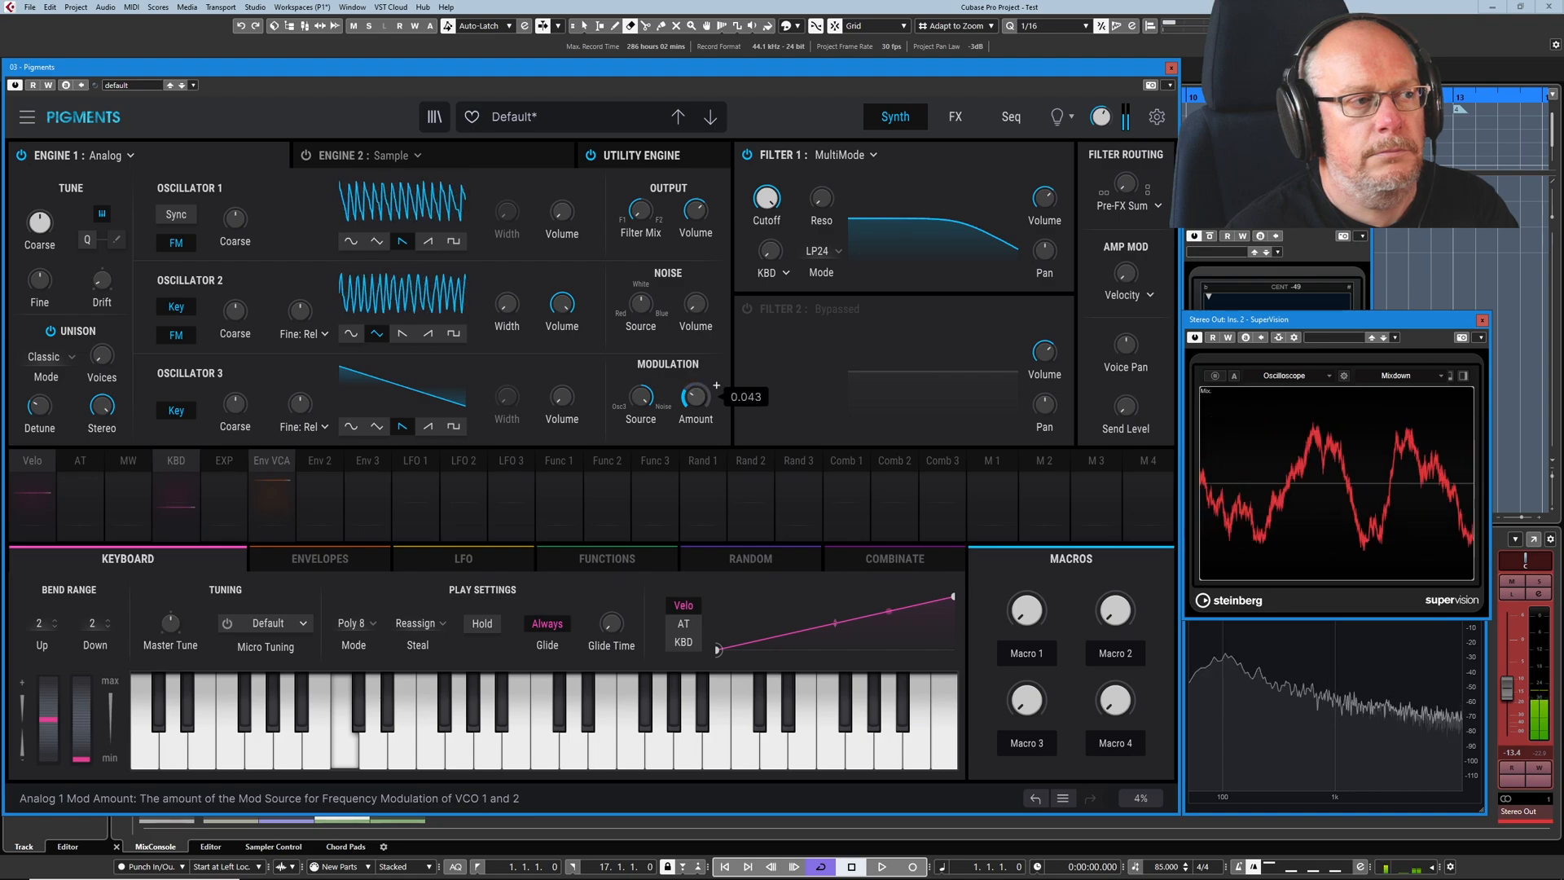
Step: Activate Filter 2 and bypass it again
mouse_move(702, 208)
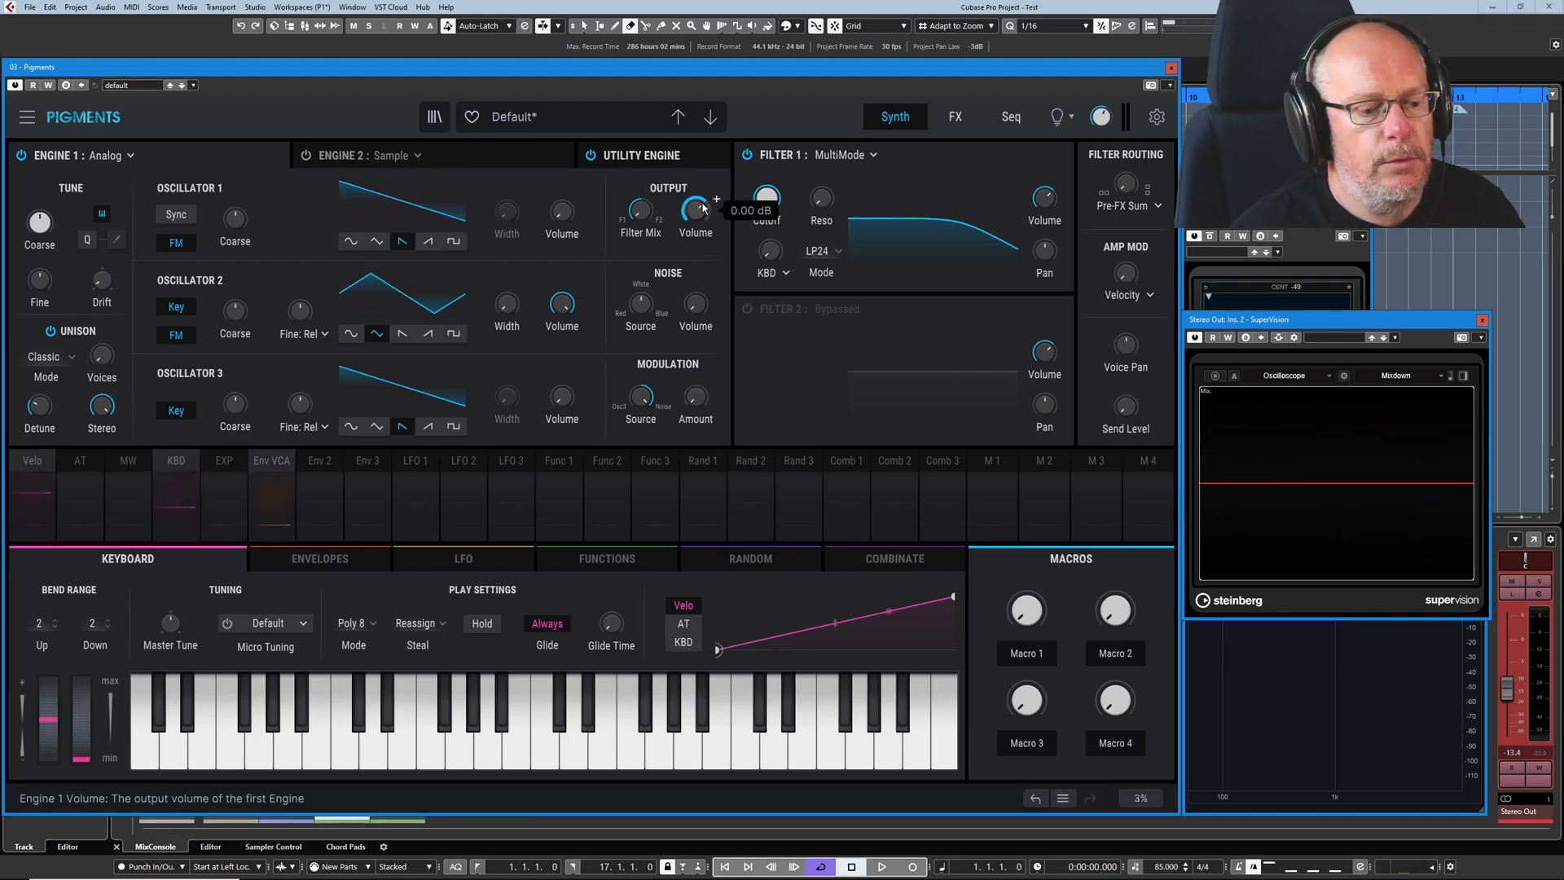
mouse_move(693, 210)
mouse_down()
mouse_move(693, 350)
mouse_move(694, 209)
mouse_up()
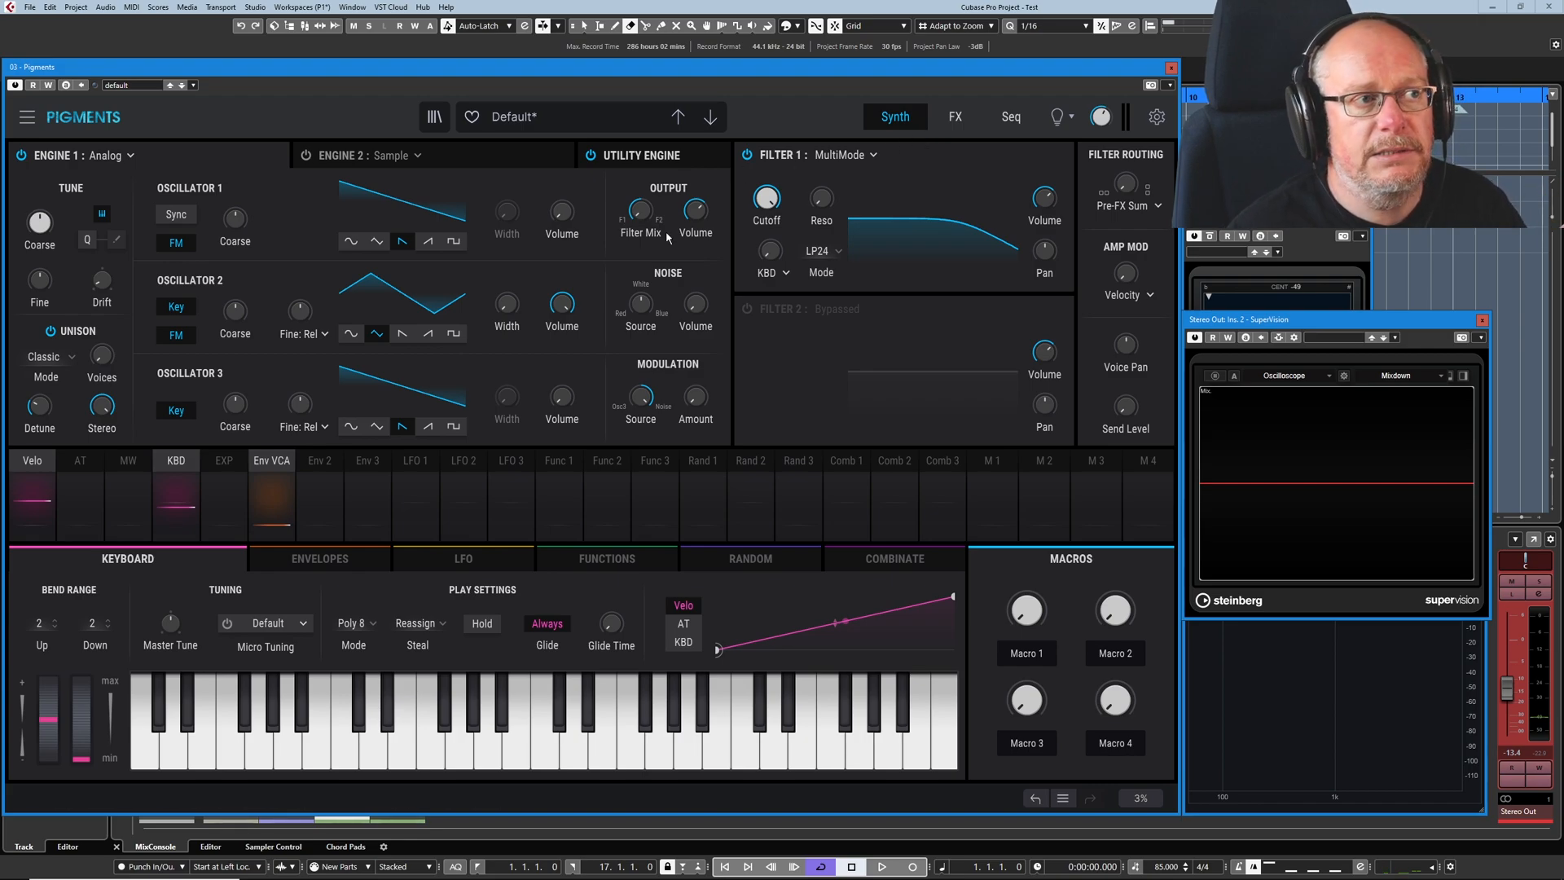
click(747, 309)
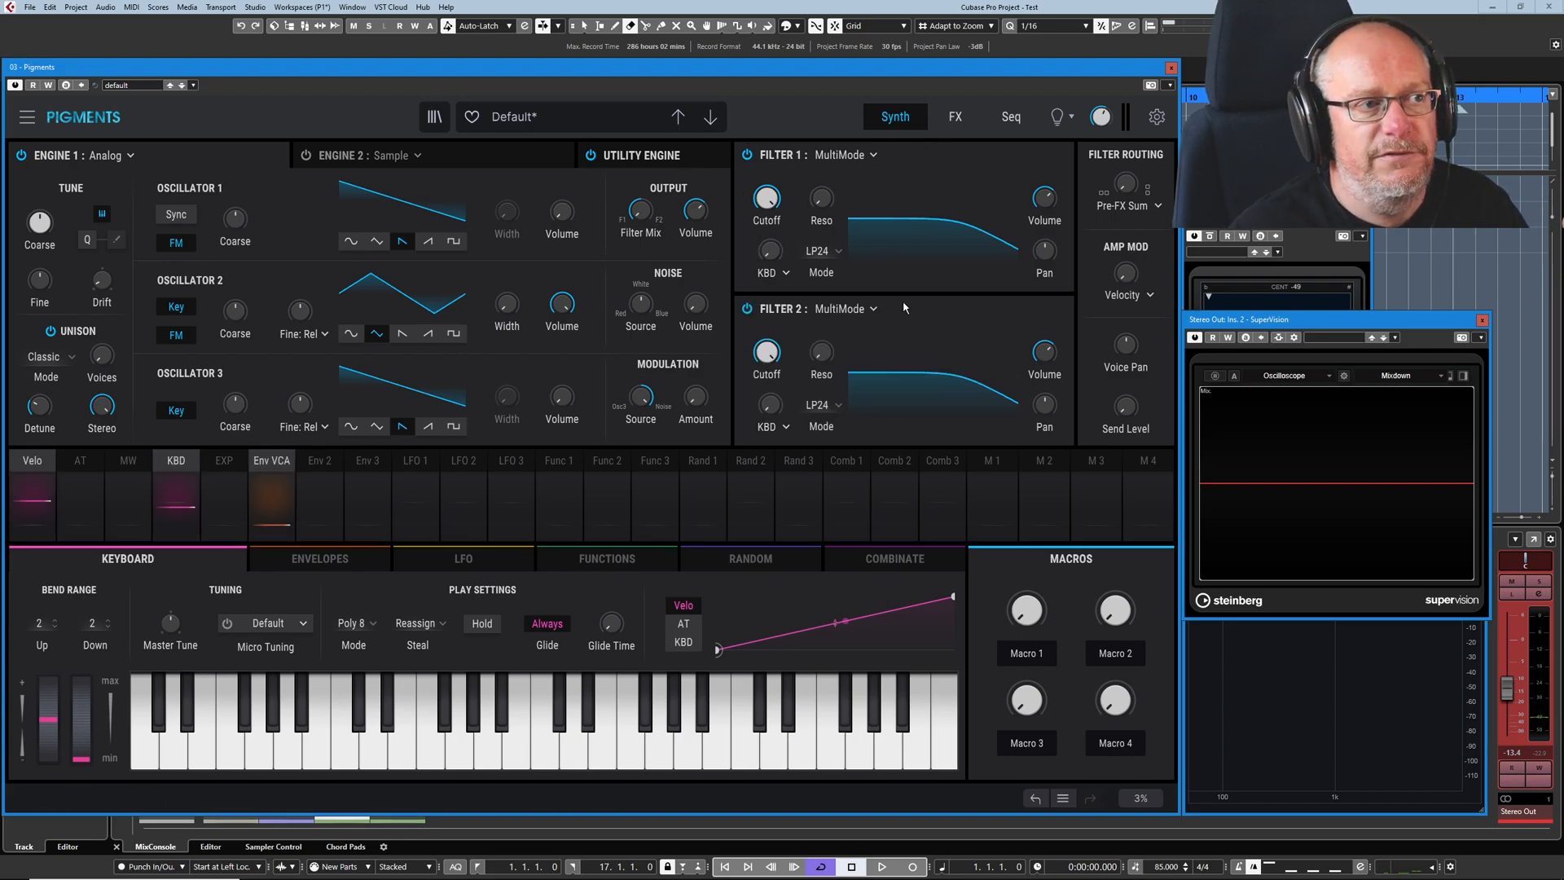
click(747, 308)
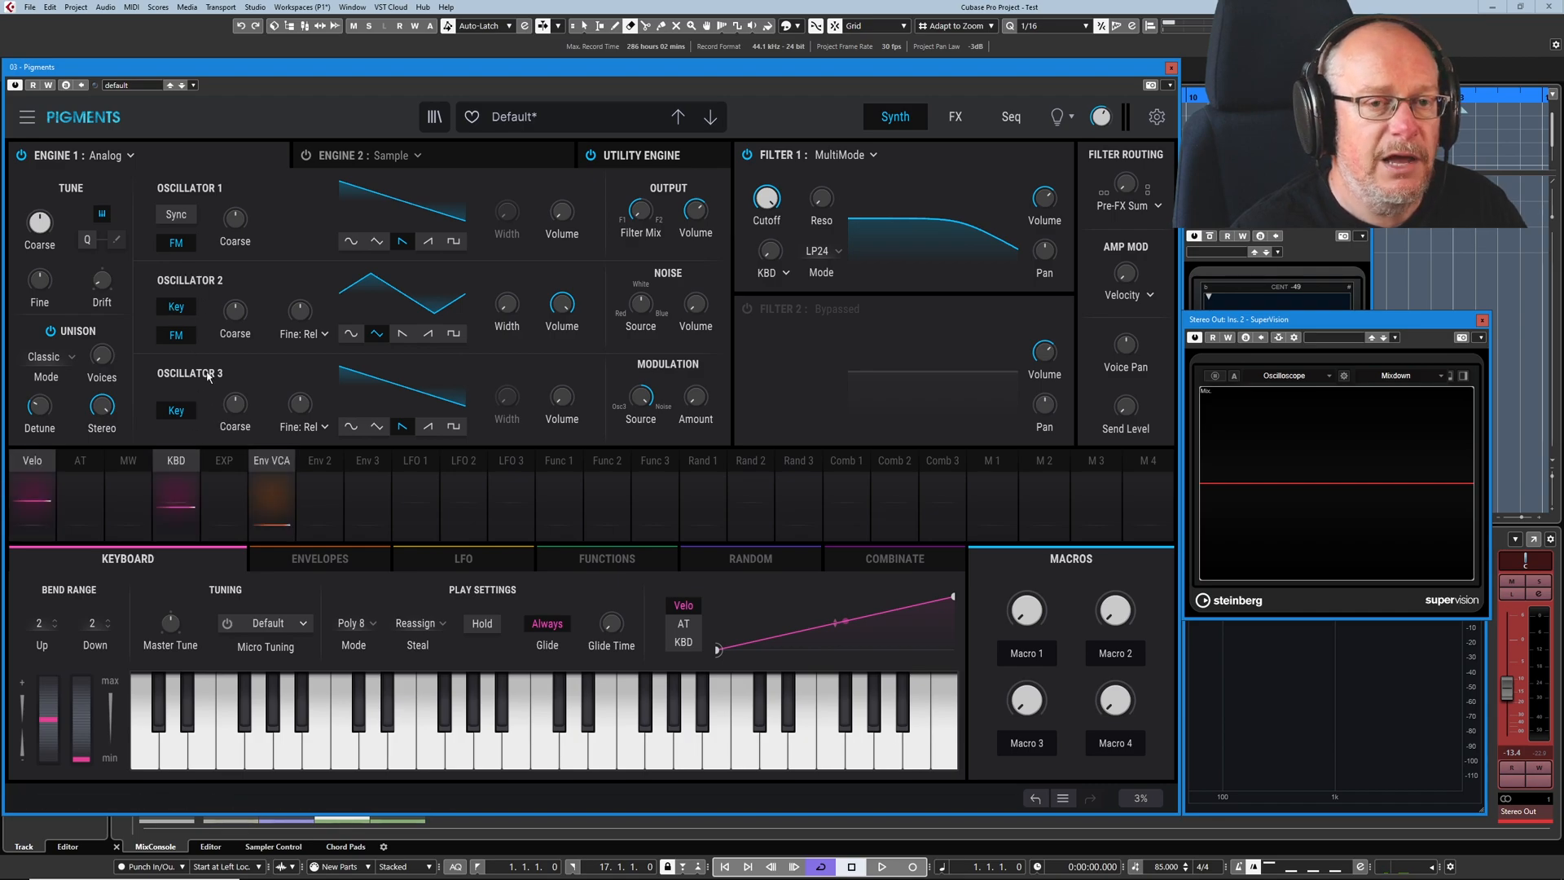
Step: Raise Oscillator 1's volume to maximum and reduce Oscillator 2's volume to zero
click(176, 309)
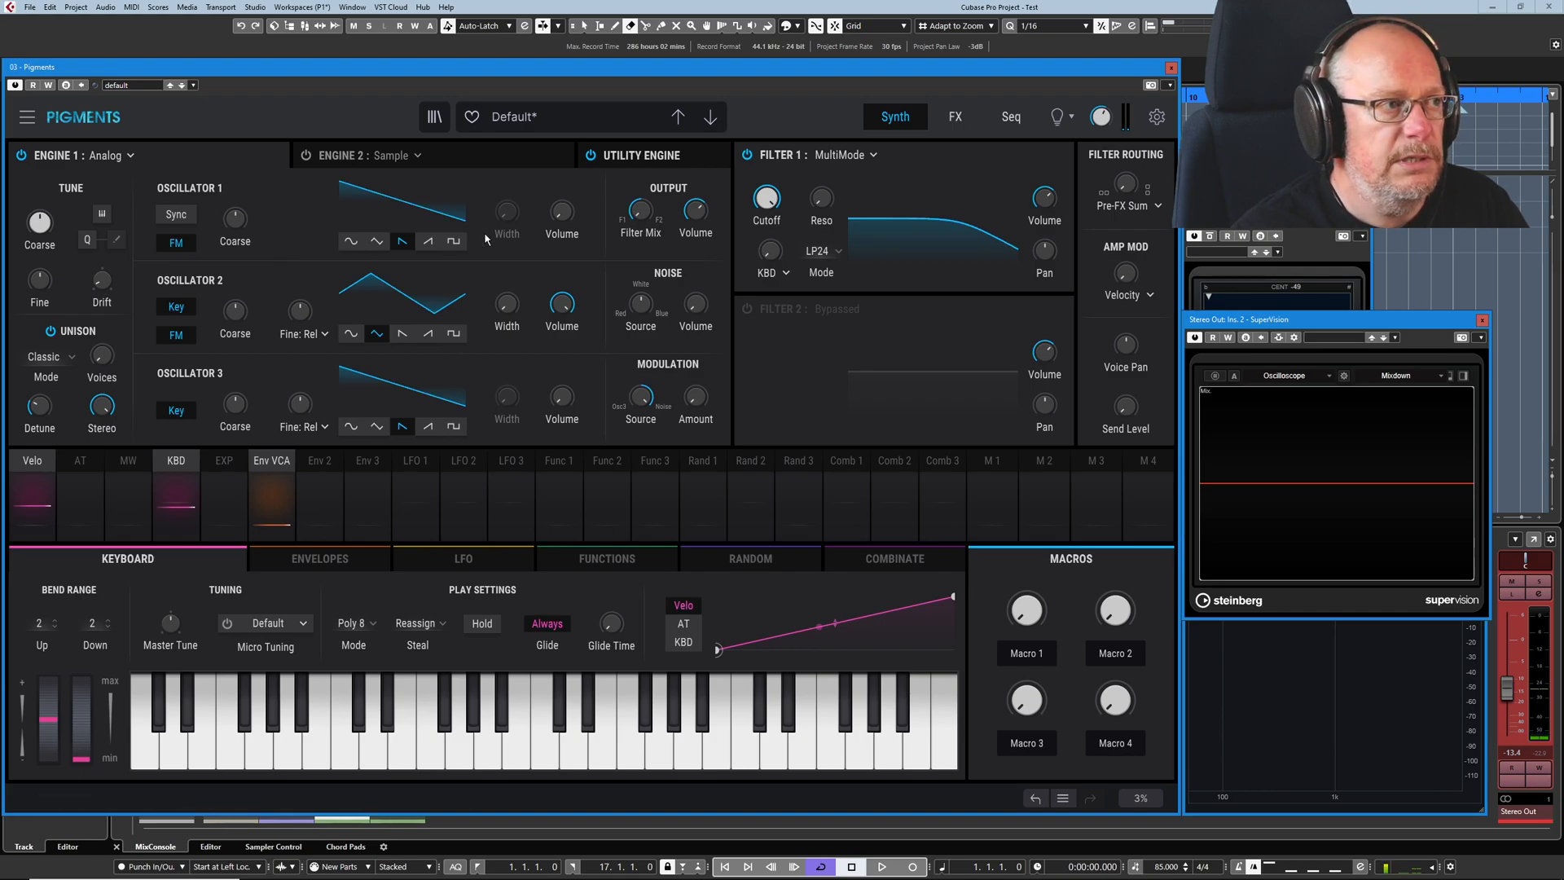
double_click(561, 213)
double_click(561, 303)
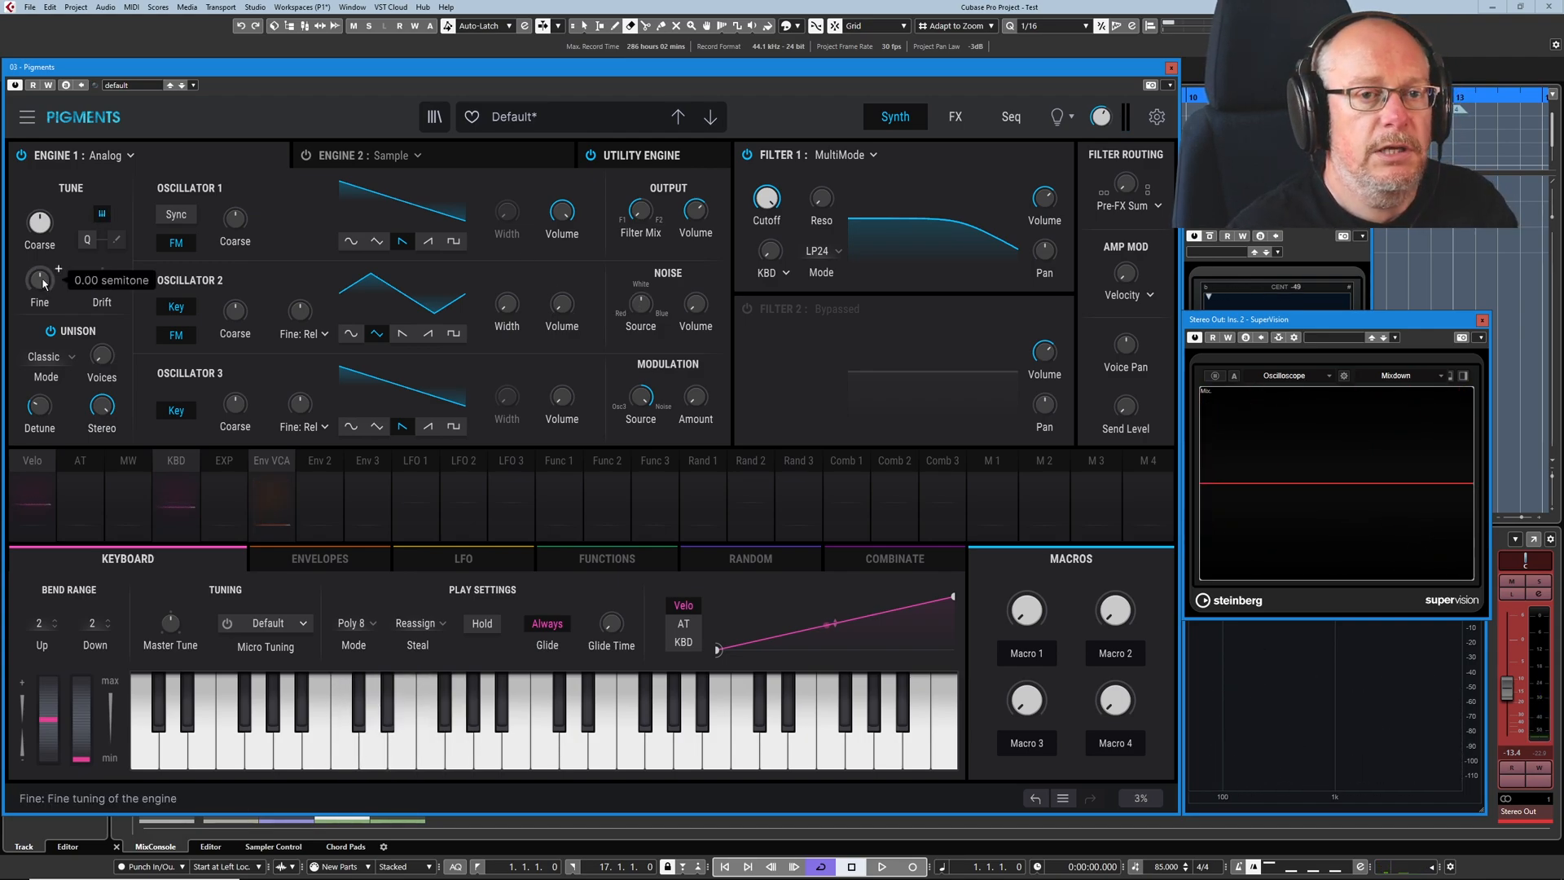
Step: Lower the engine's fine tuning to -0.072 semitone and reset it to its default
drag(43, 284, 43, 284)
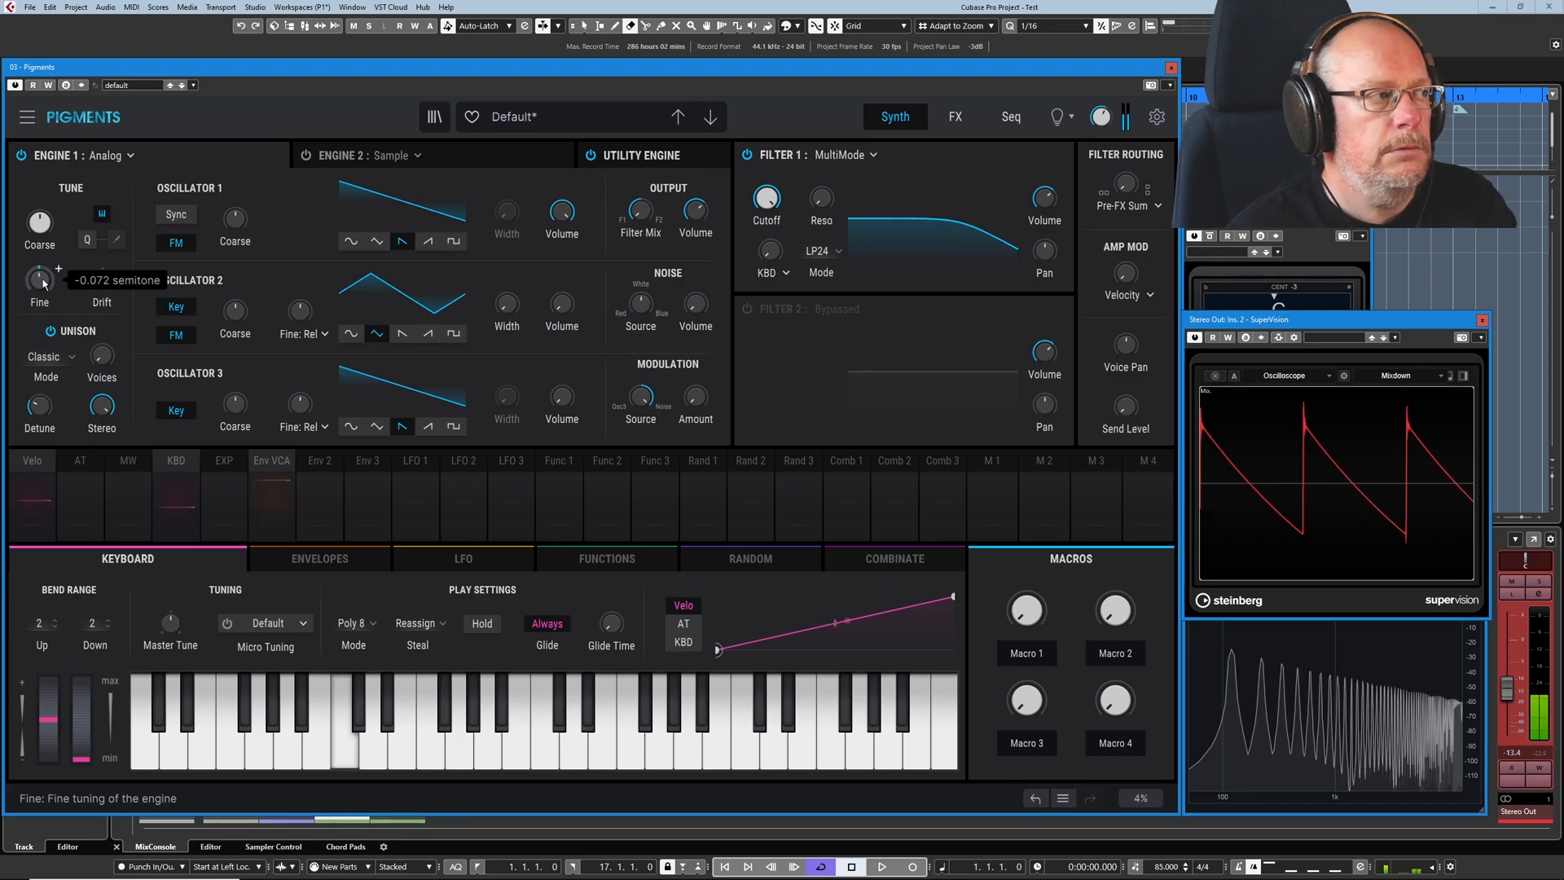
double_click(43, 283)
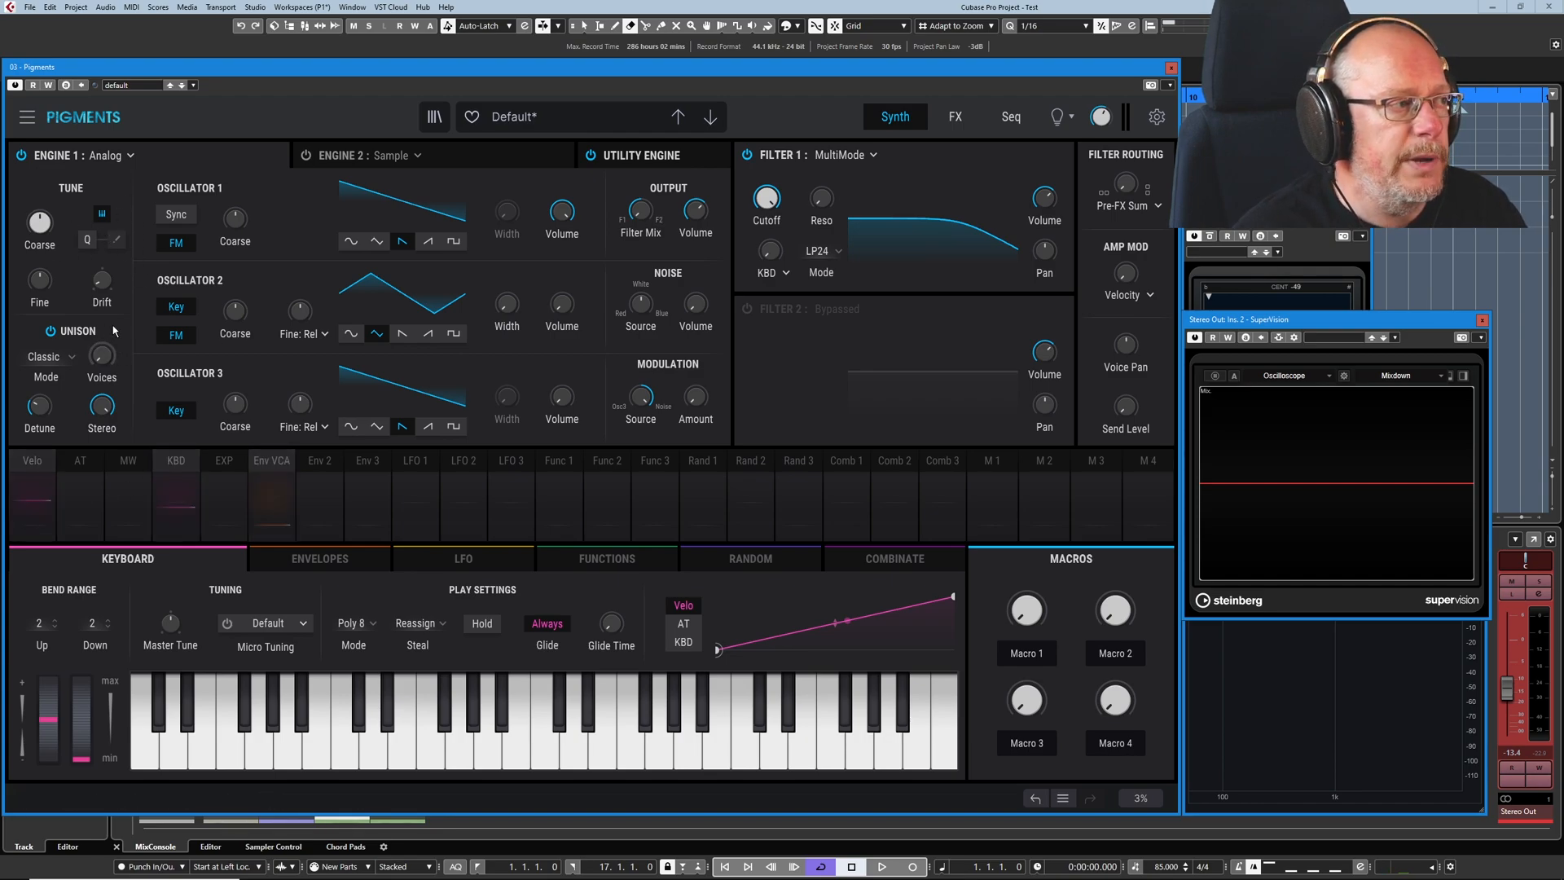
mouse_move(100, 357)
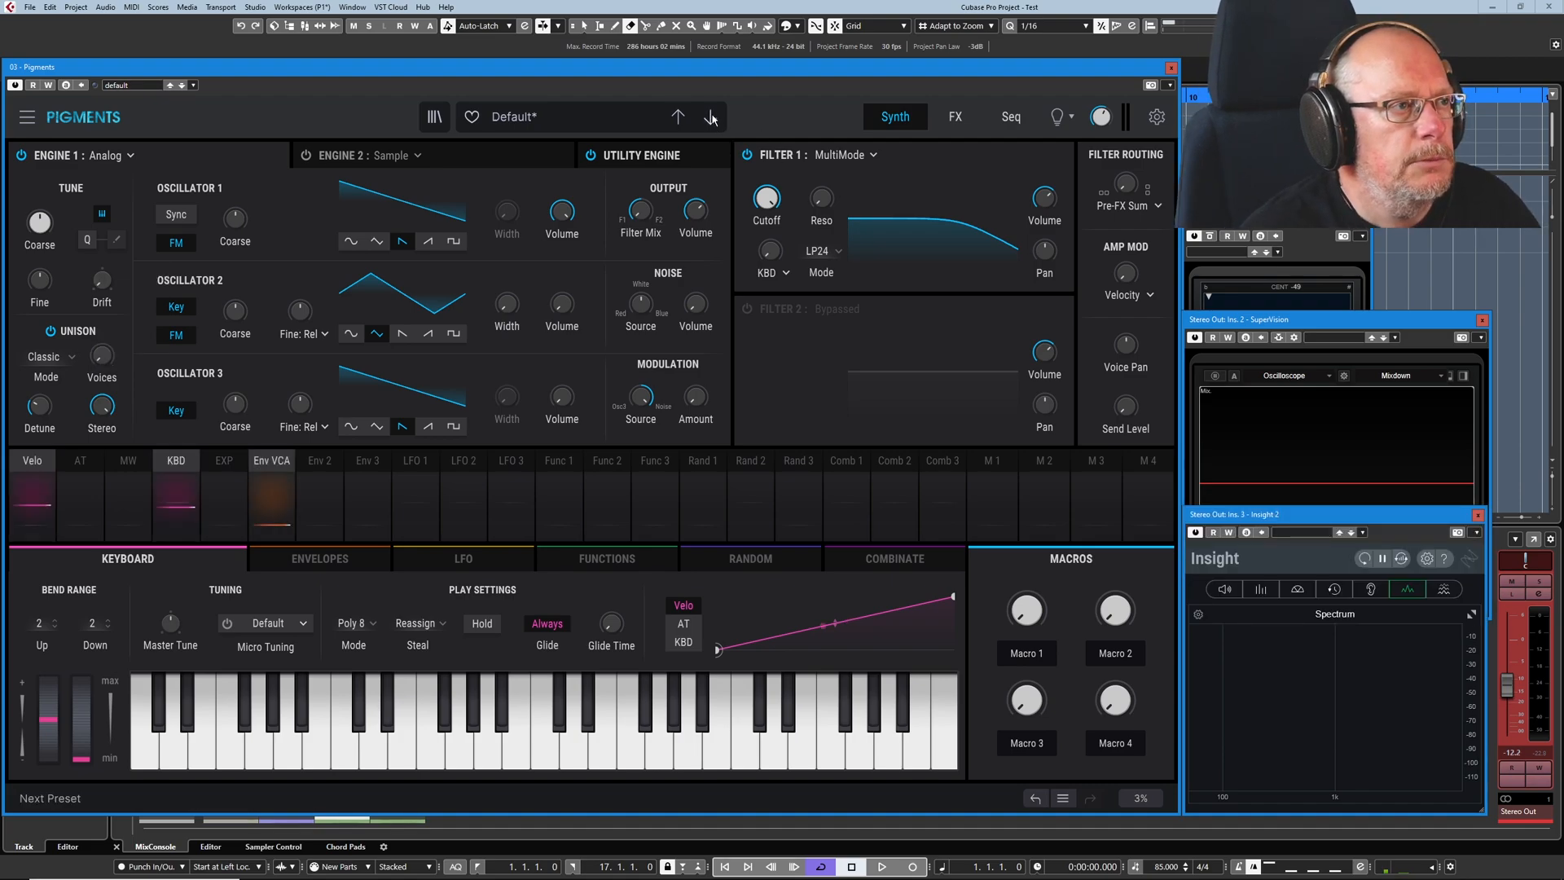
Step: Reload the Default preset and set Engine 1 to the Analog type
click(711, 118)
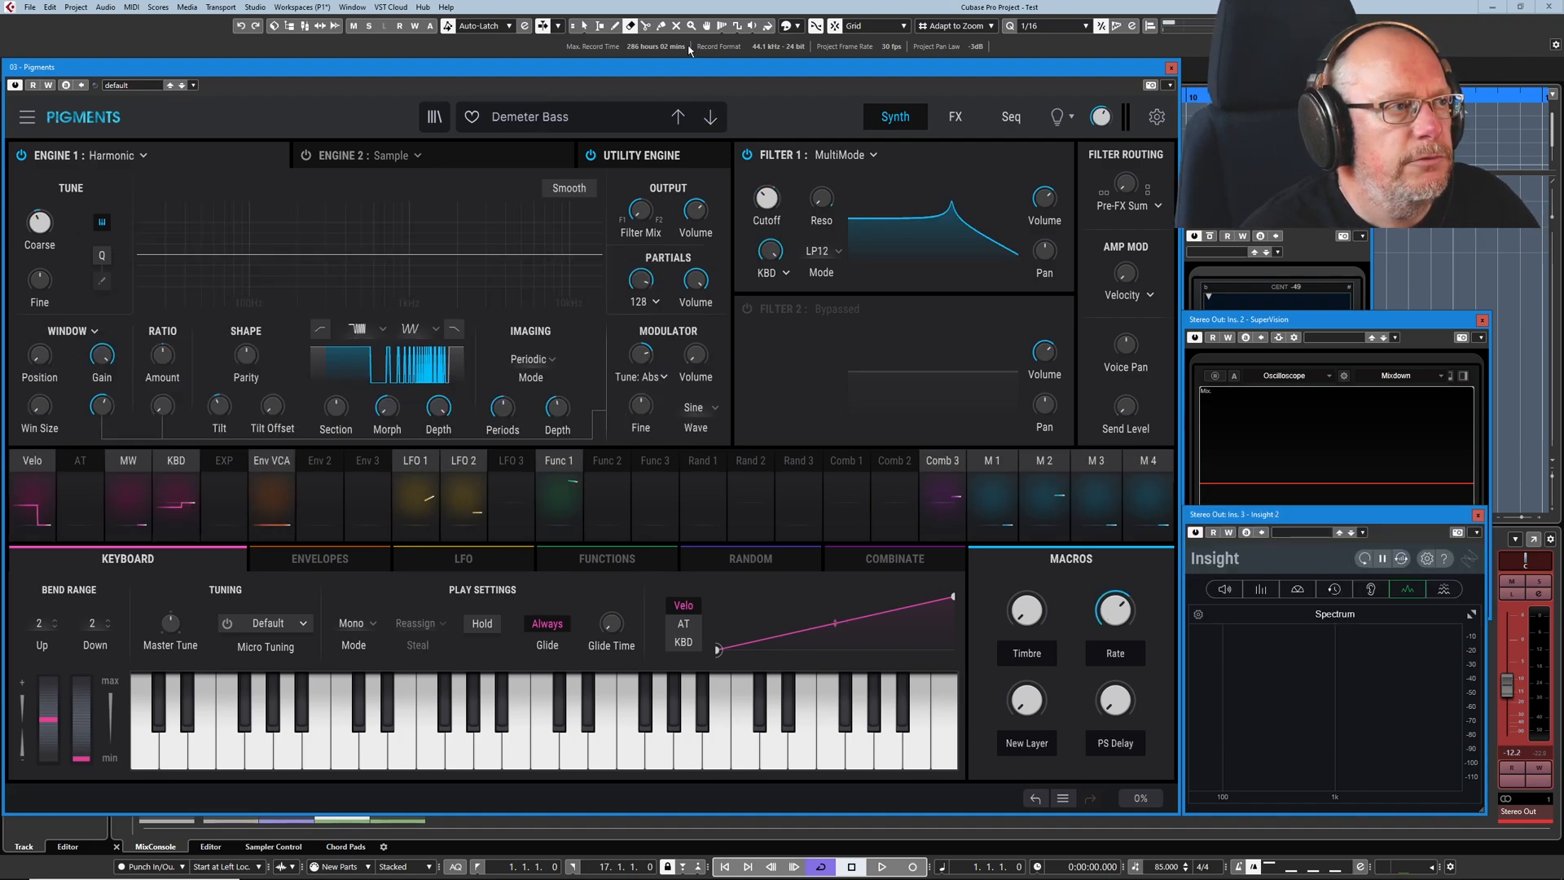
click(678, 118)
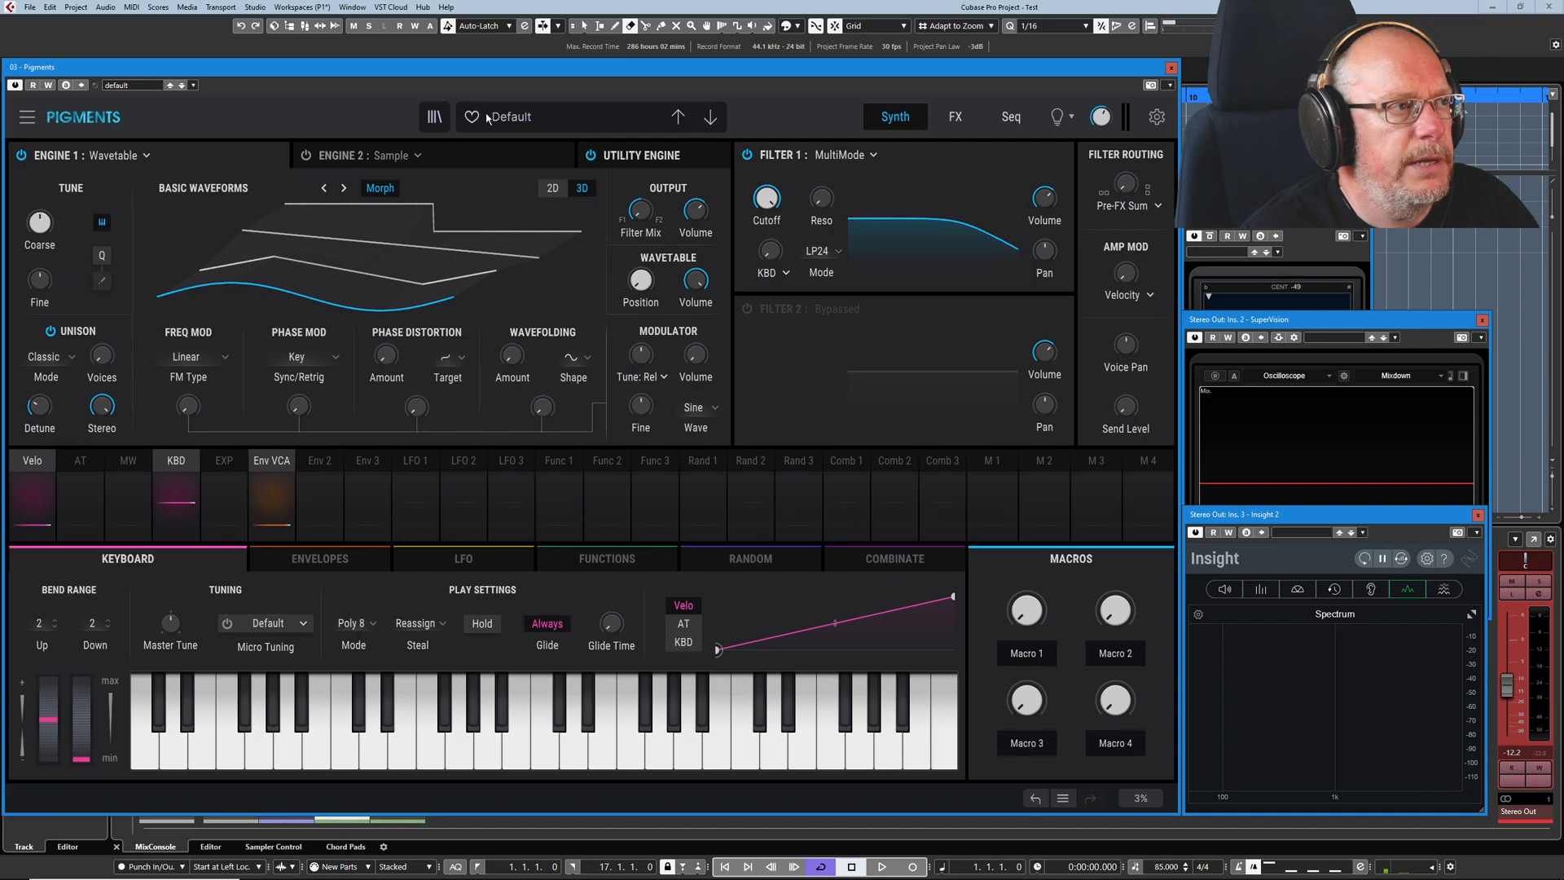
click(132, 157)
click(80, 215)
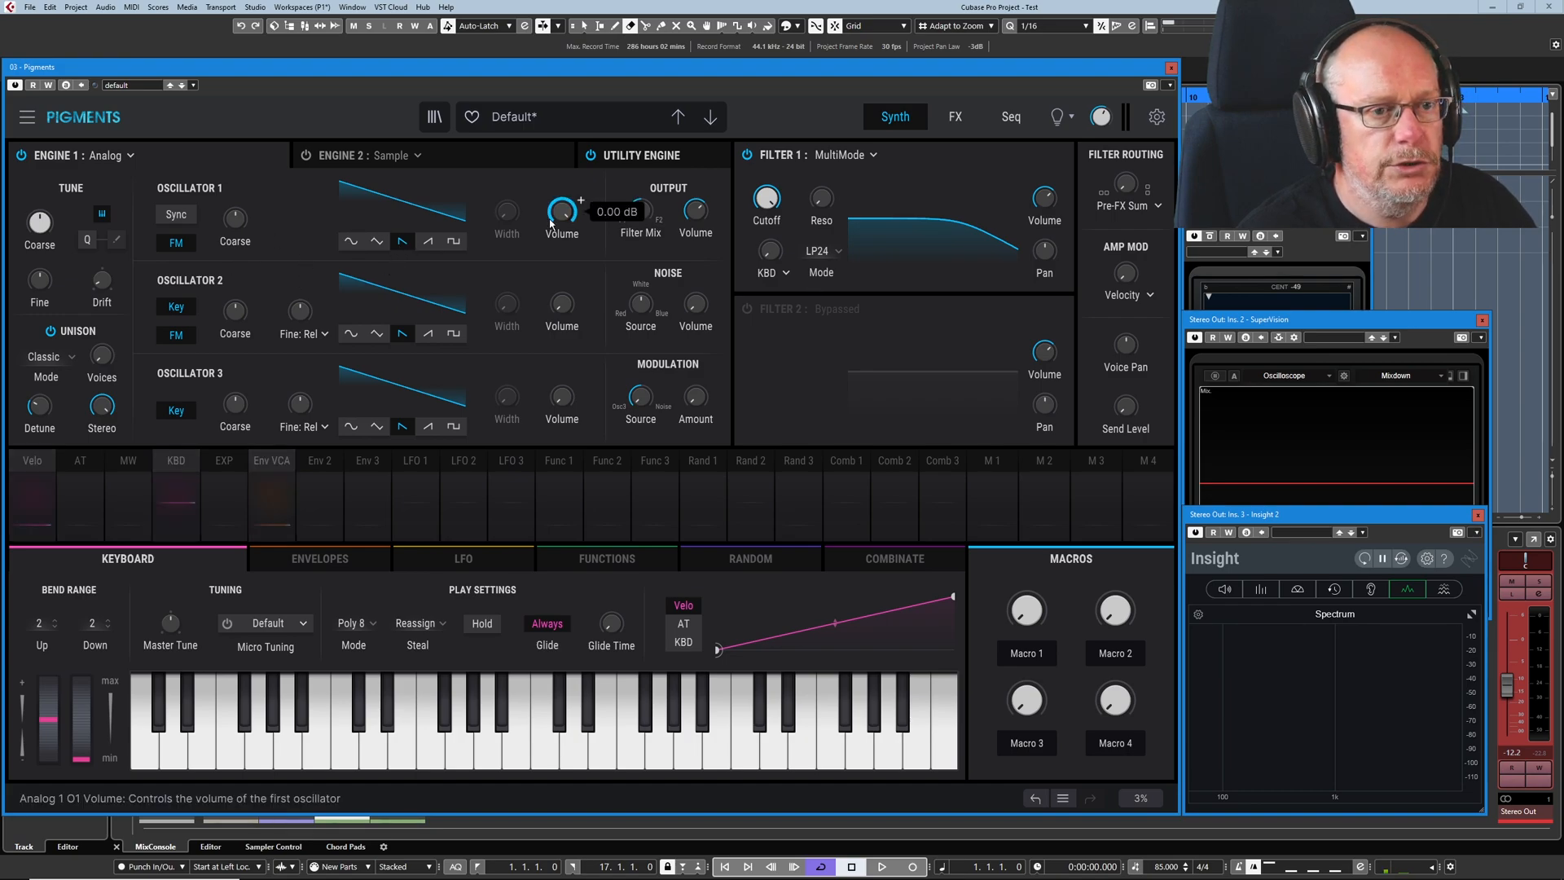
Step: Lower the Stereo Out fader to -15.2 and set the unison detune to 0.241 %
drag(1508, 686, 1508, 695)
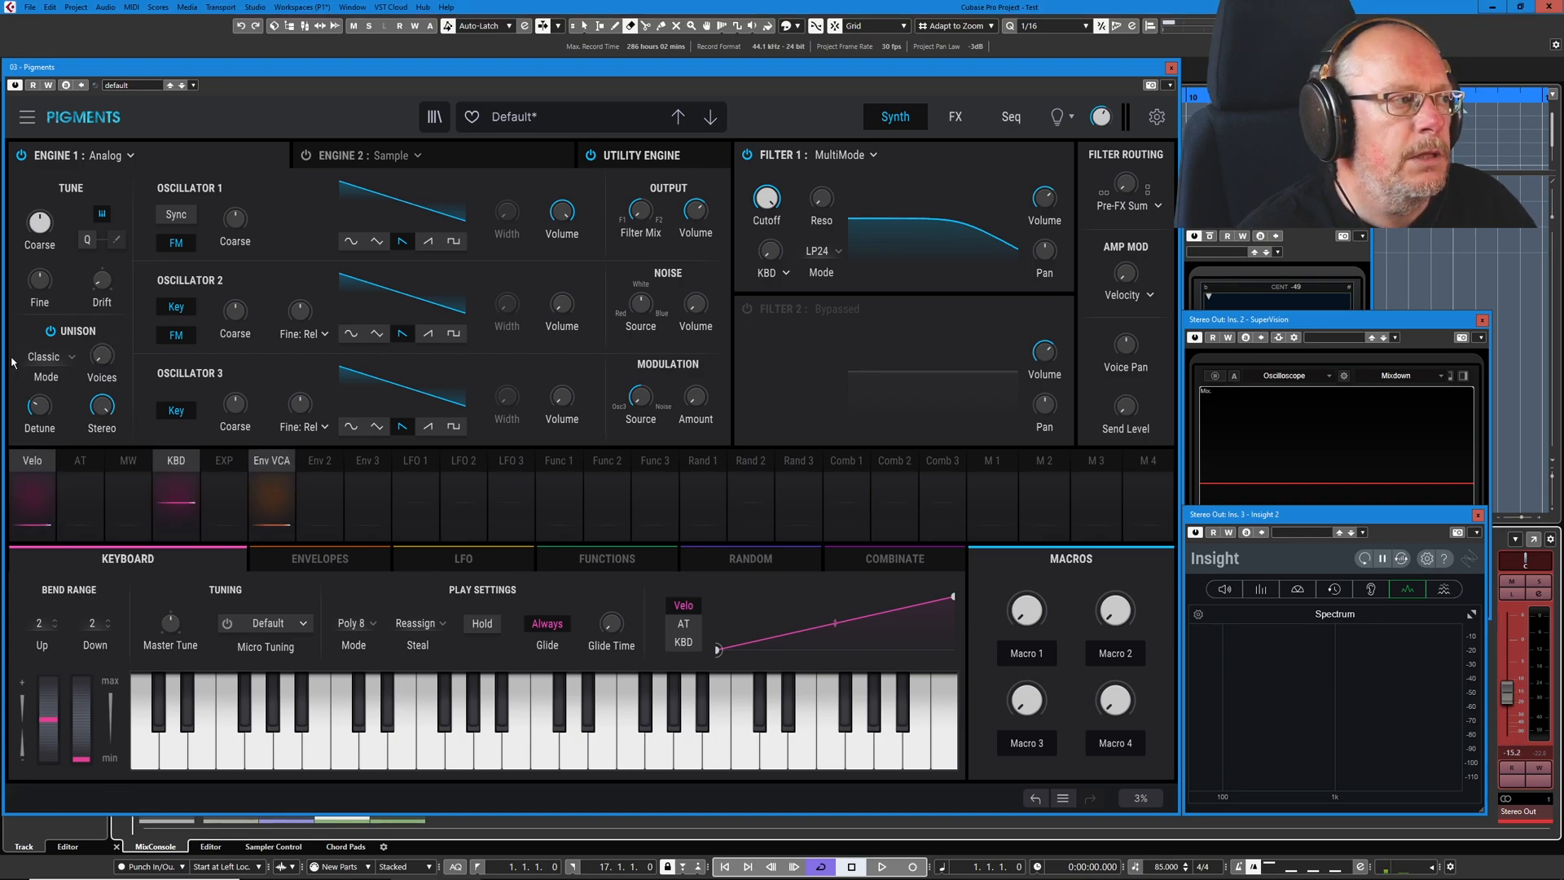
mouse_move(116, 351)
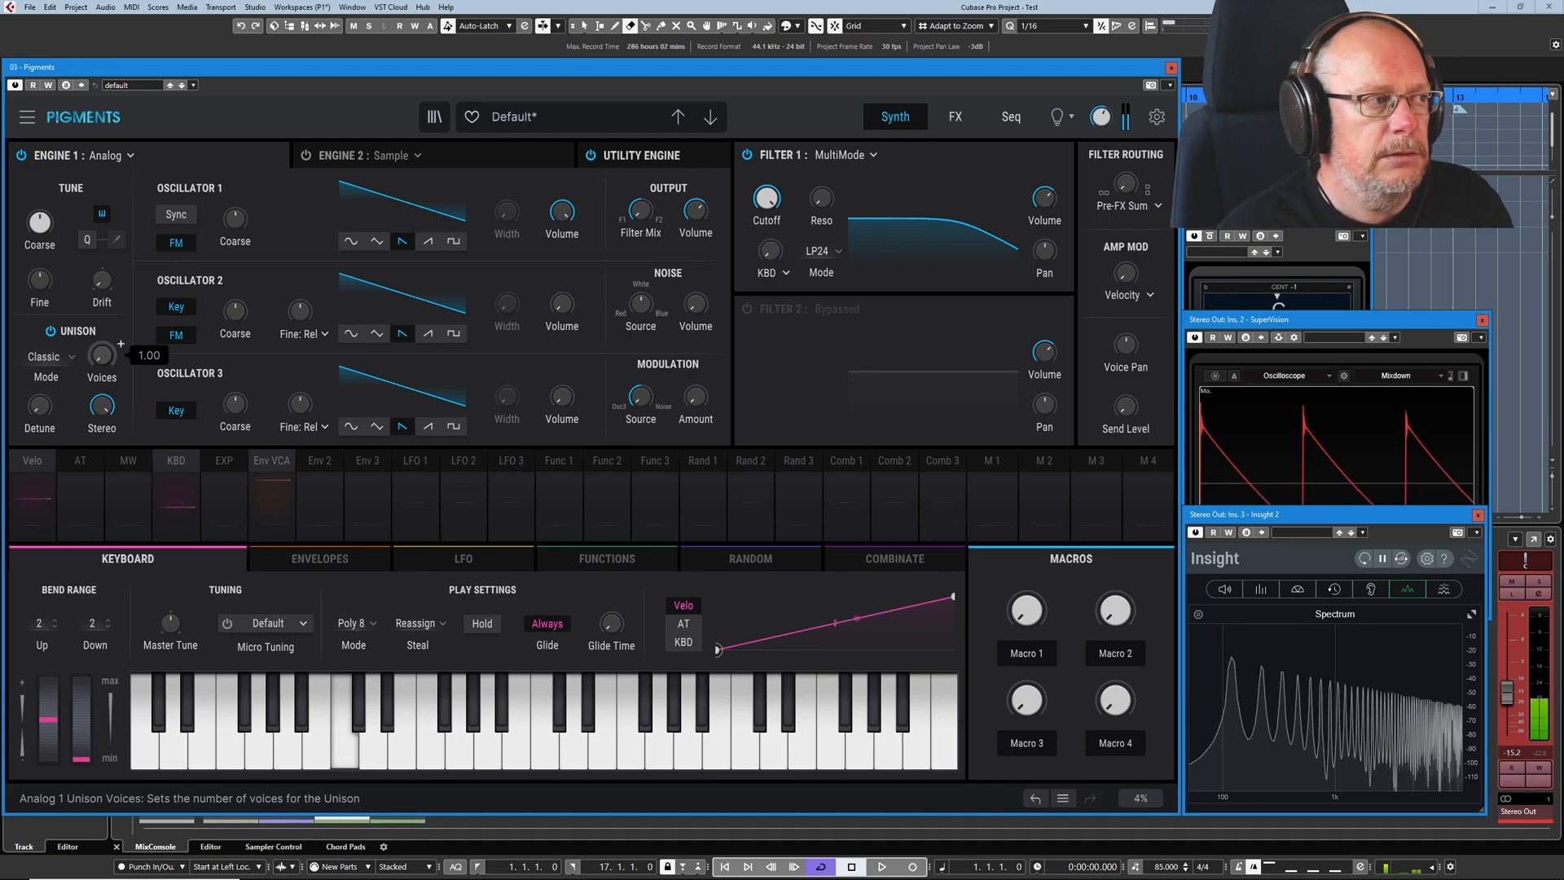
mouse_move(102, 355)
mouse_down()
mouse_move(101, 314)
mouse_move(102, 332)
mouse_up()
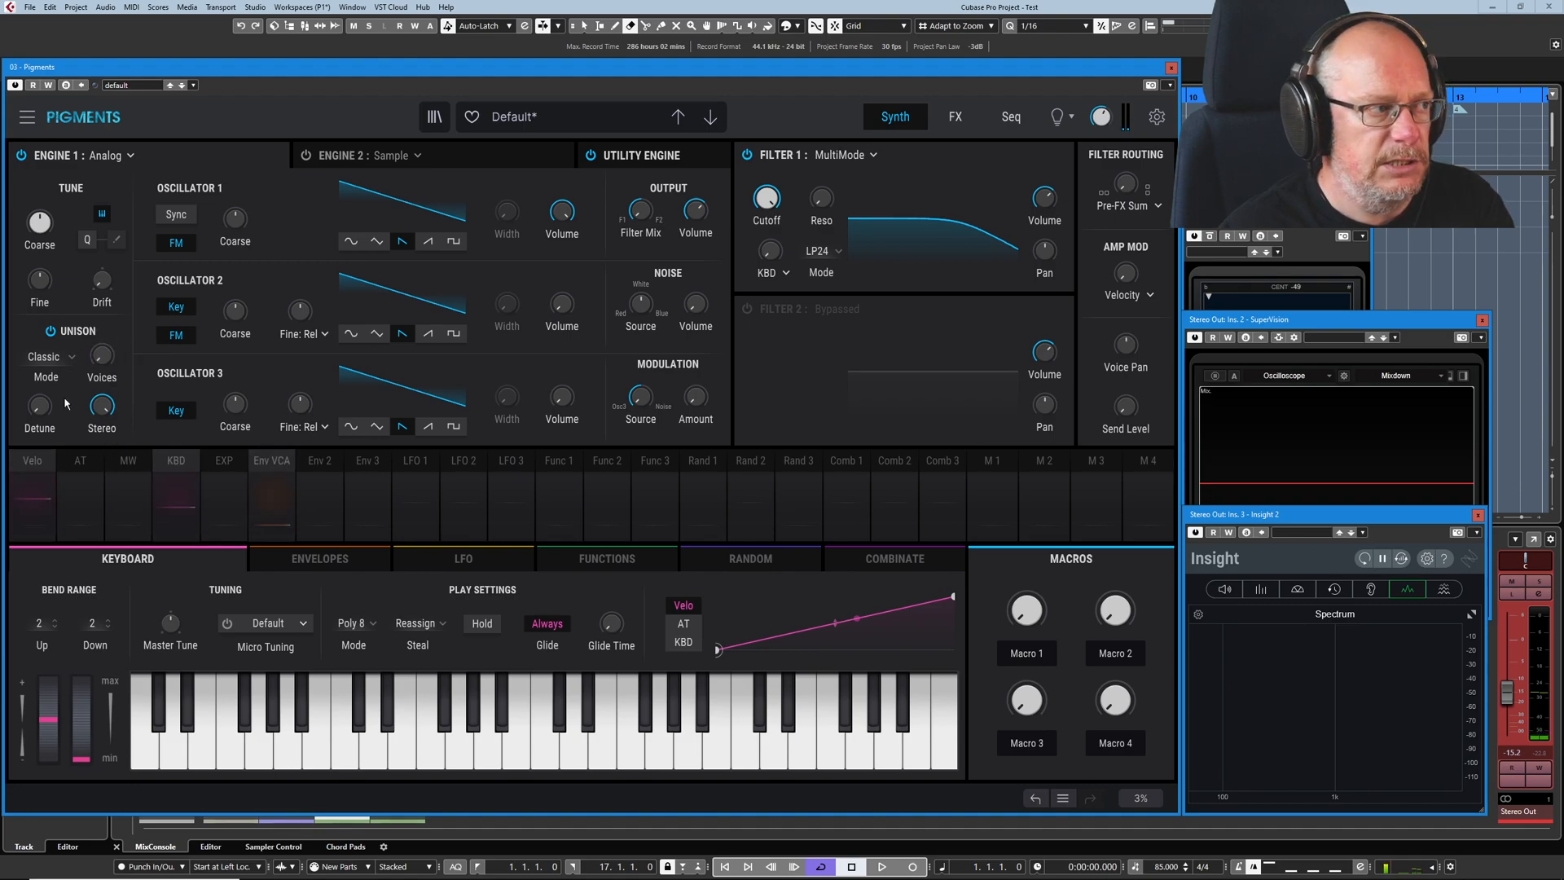
drag(39, 406, 39, 400)
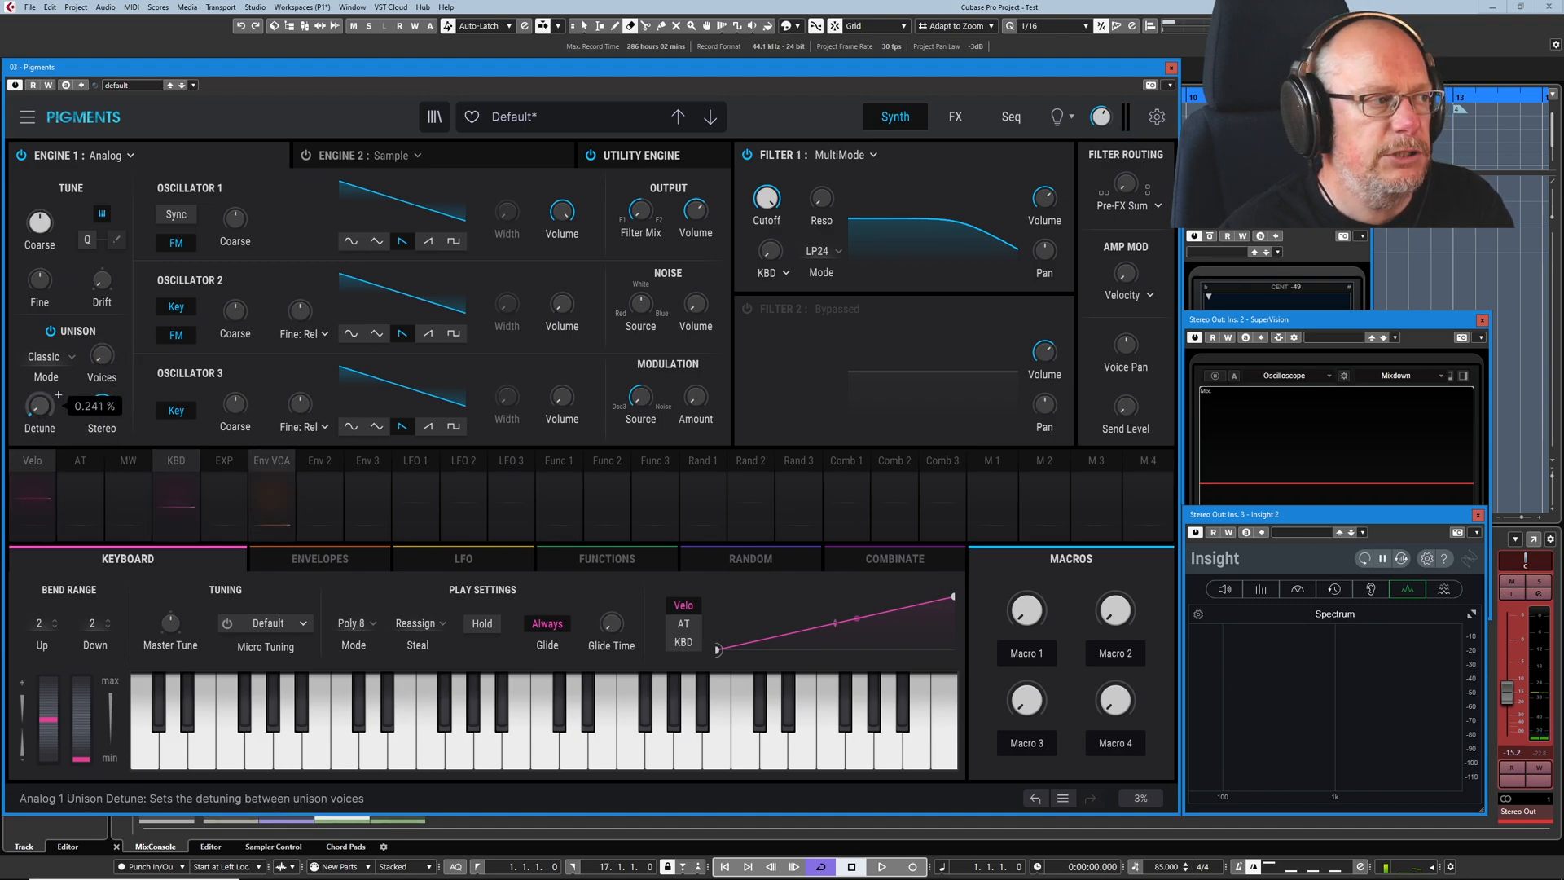
Step: Raise the number of unison voices through 2.52 and increase the unison detune to 1.07 %
mouse_move(103, 361)
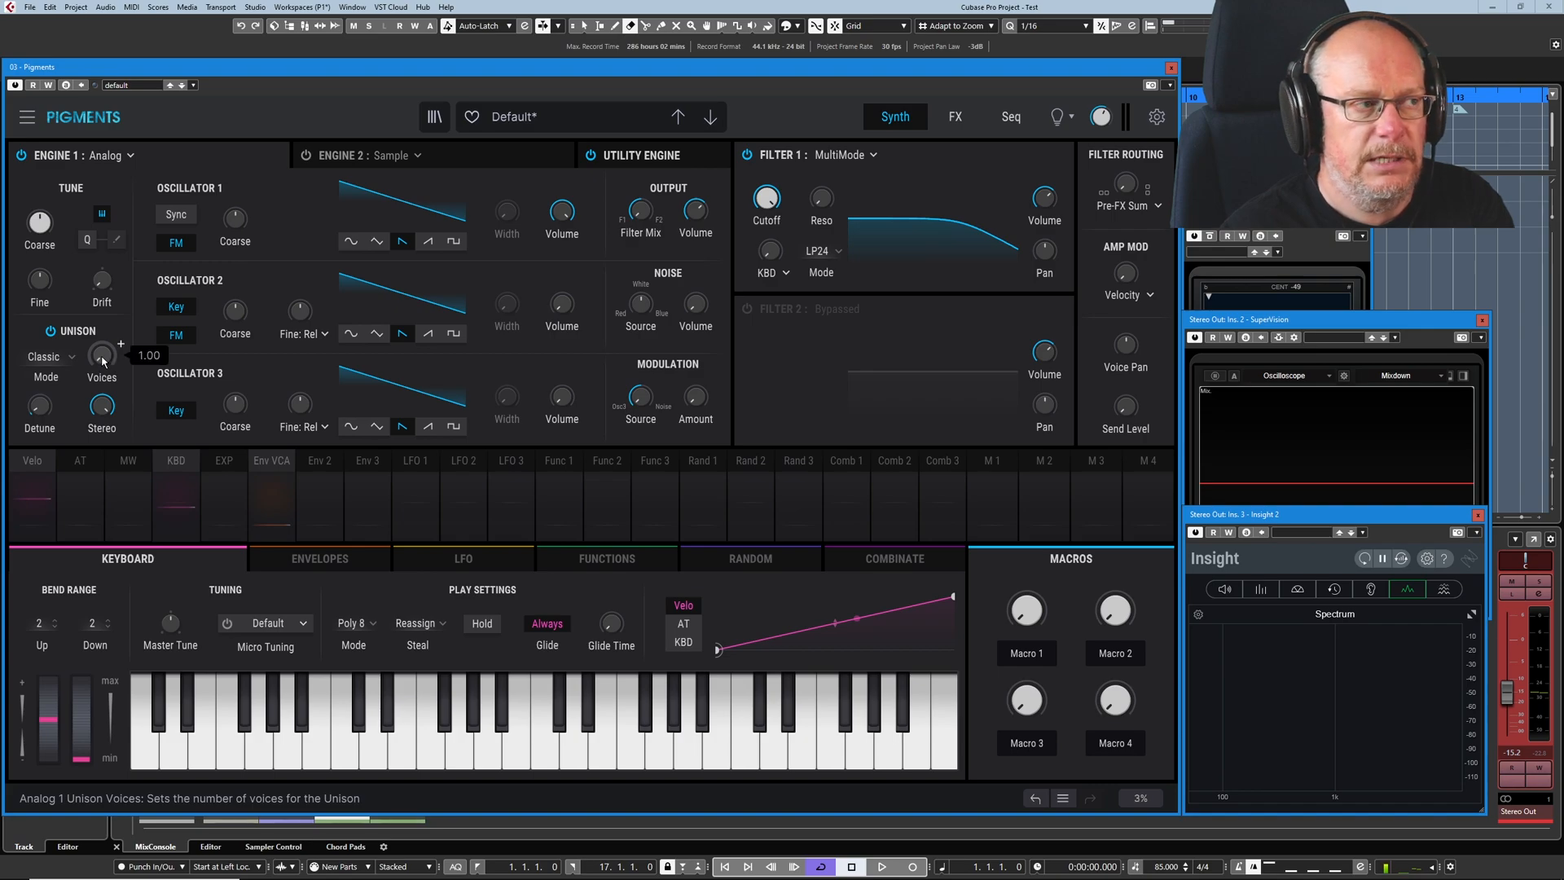
drag(102, 360, 108, 355)
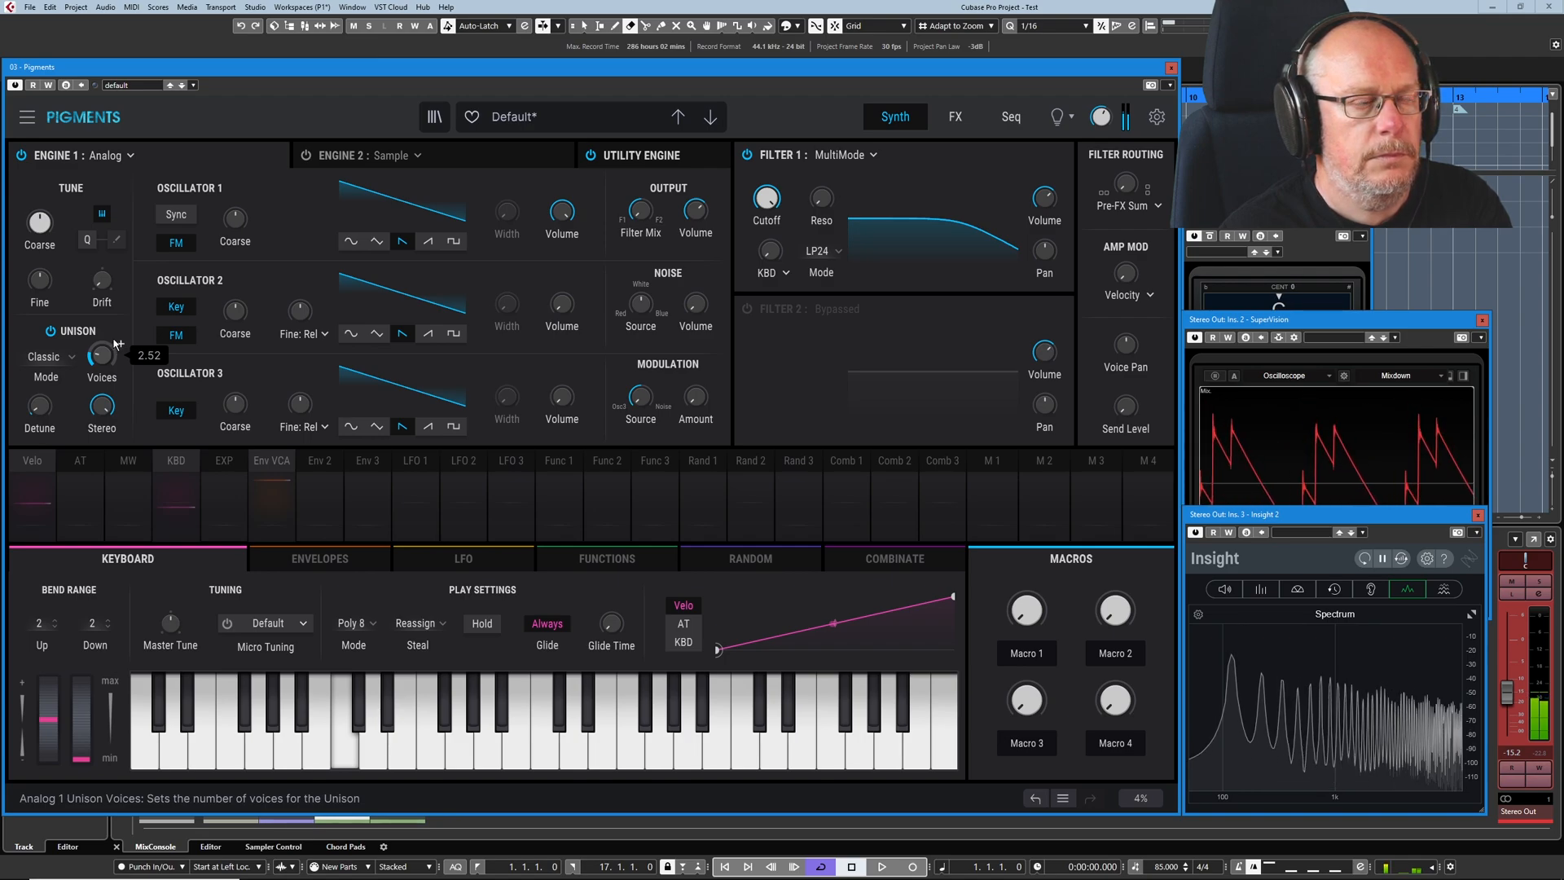
drag(107, 362, 107, 359)
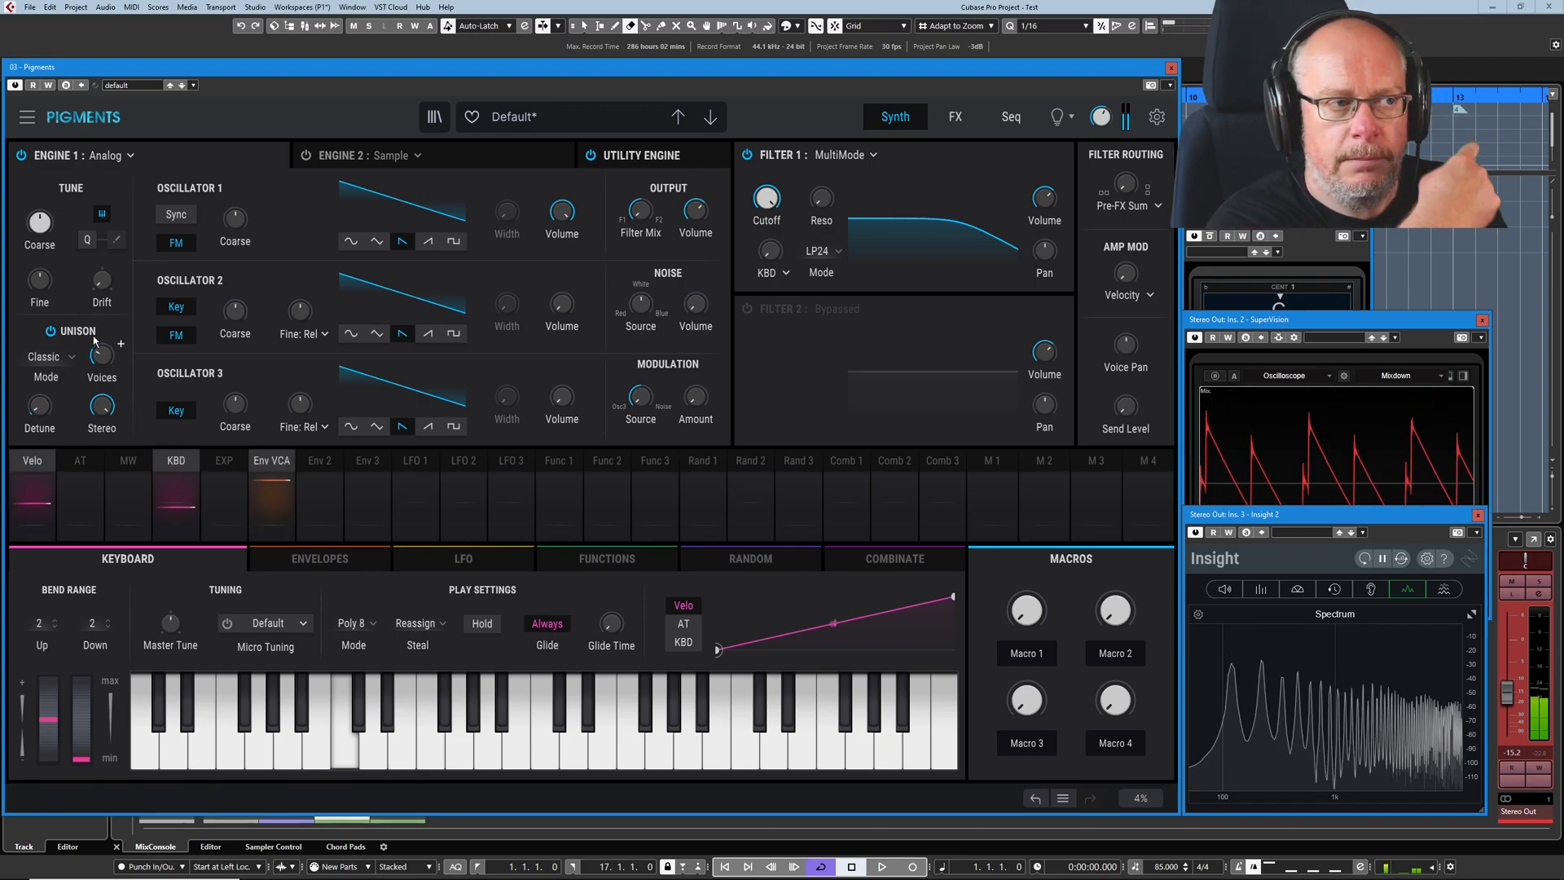
drag(101, 353, 101, 334)
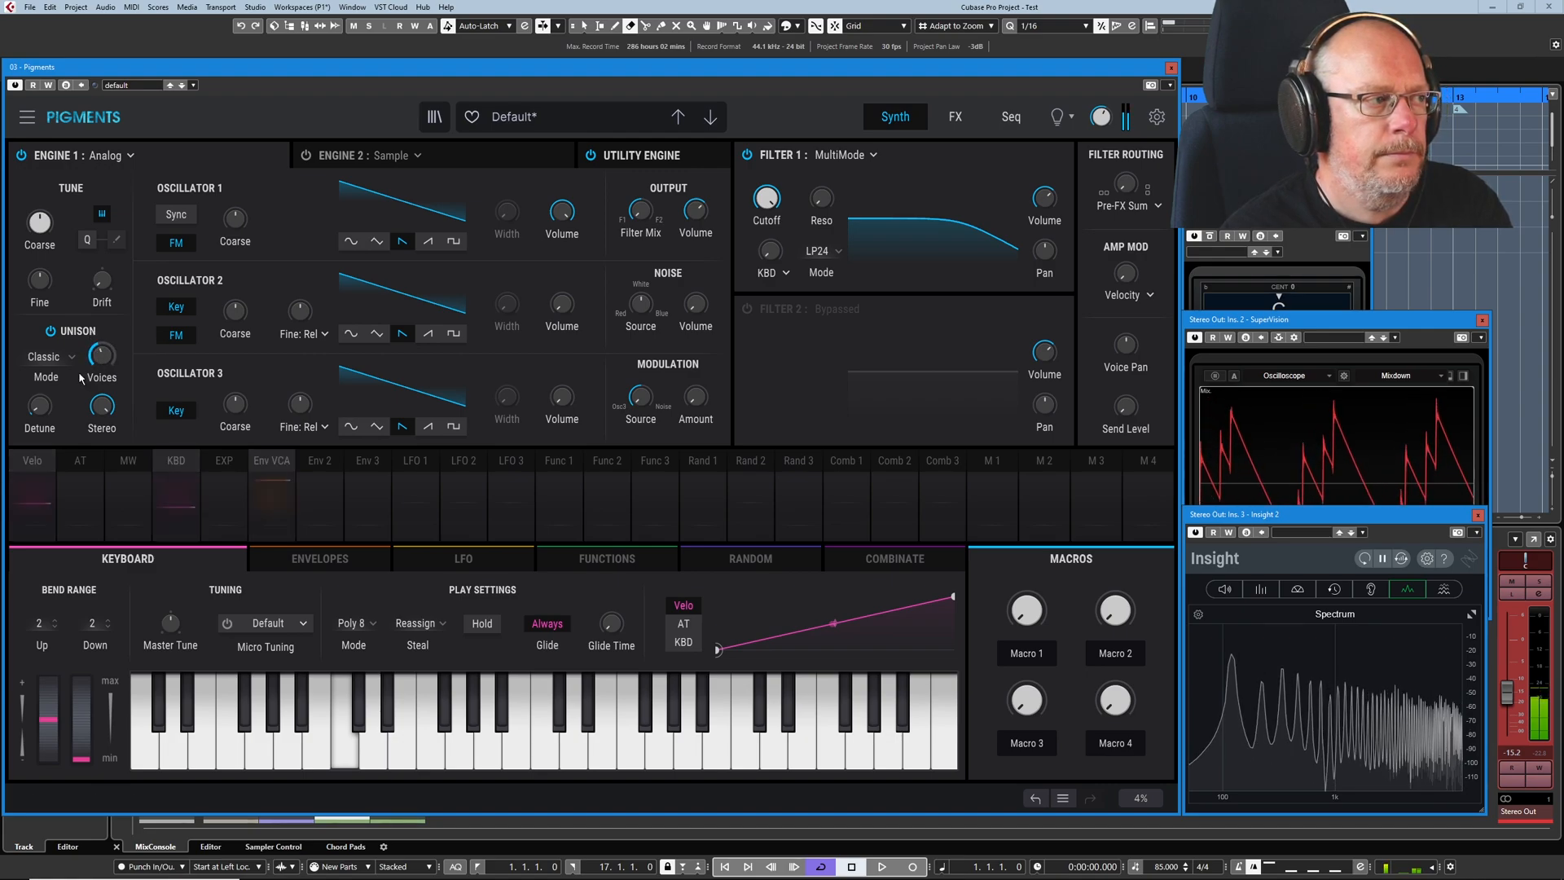
mouse_move(41, 408)
mouse_down()
mouse_move(58, 394)
mouse_move(41, 394)
mouse_up()
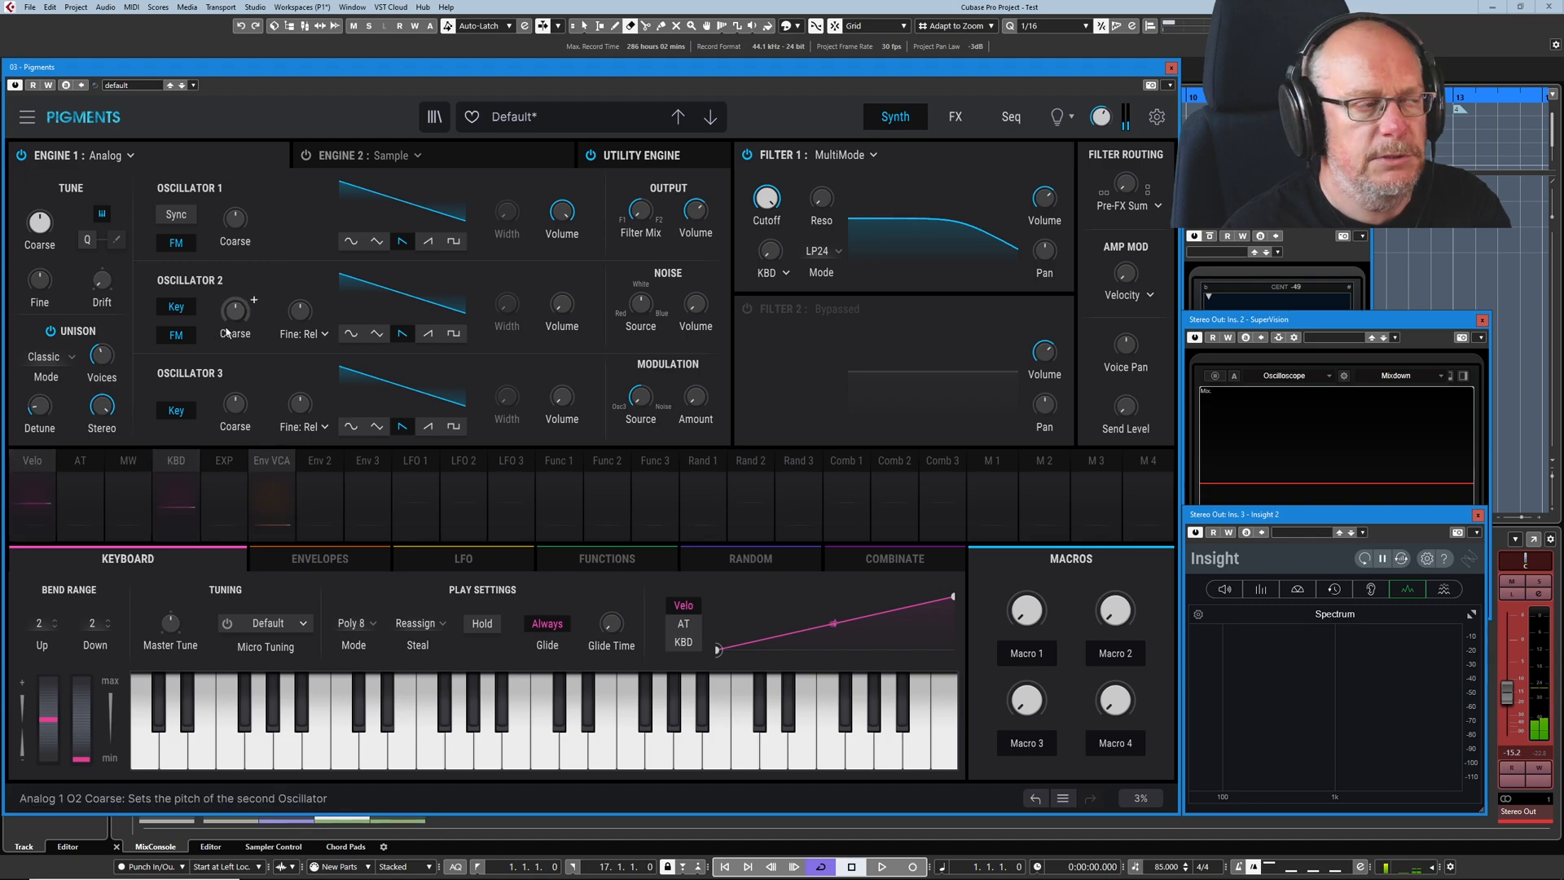
Step: Reduce the unison stereo spread to 0 % and raise it partway again
mouse_move(228, 332)
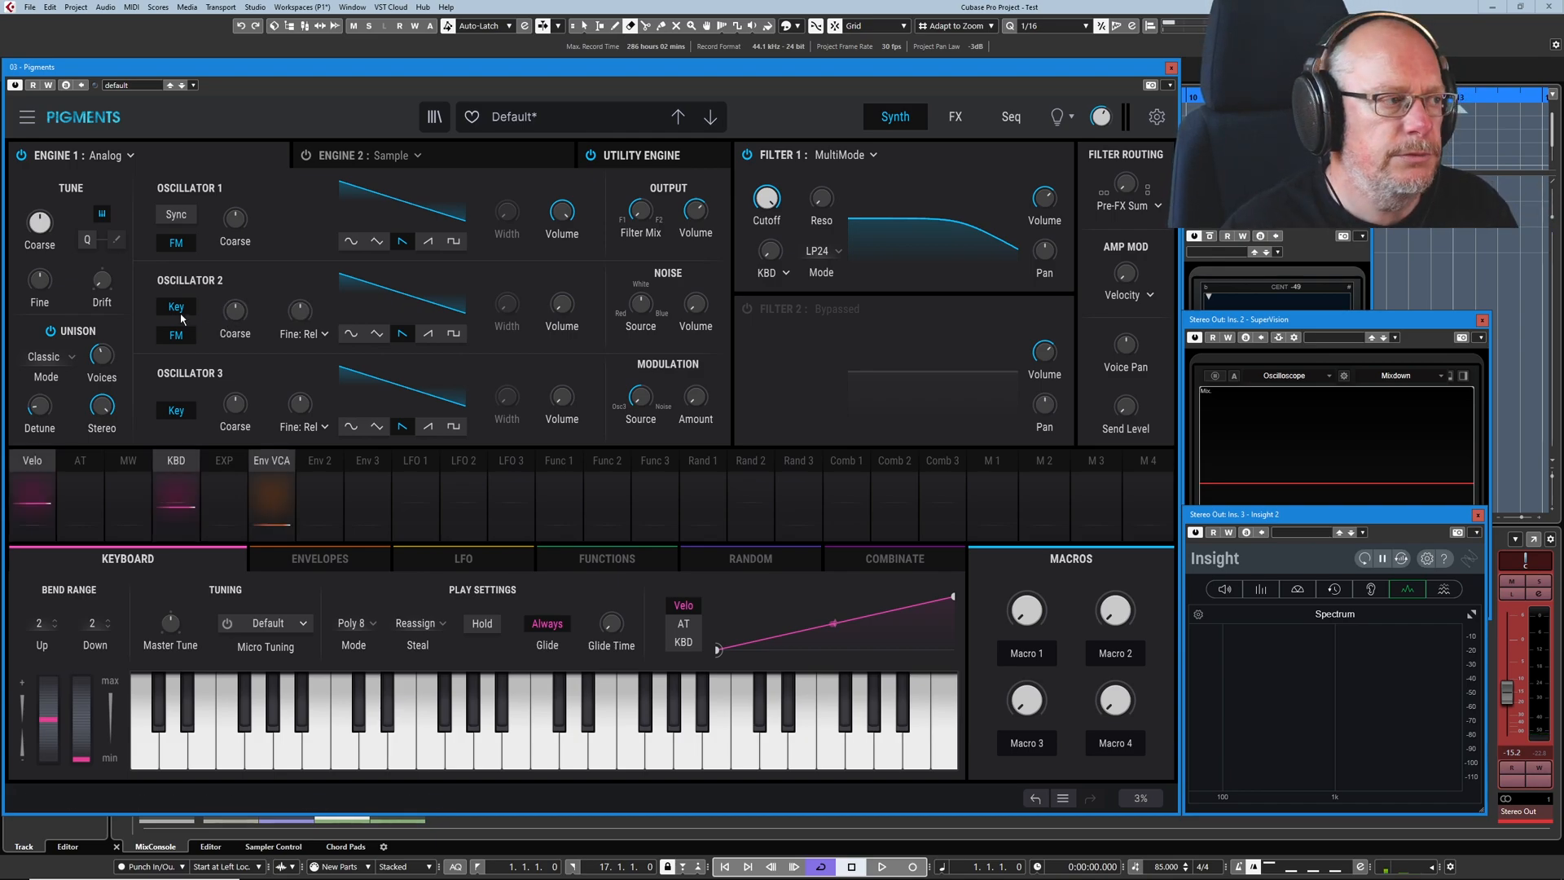
mouse_move(94, 403)
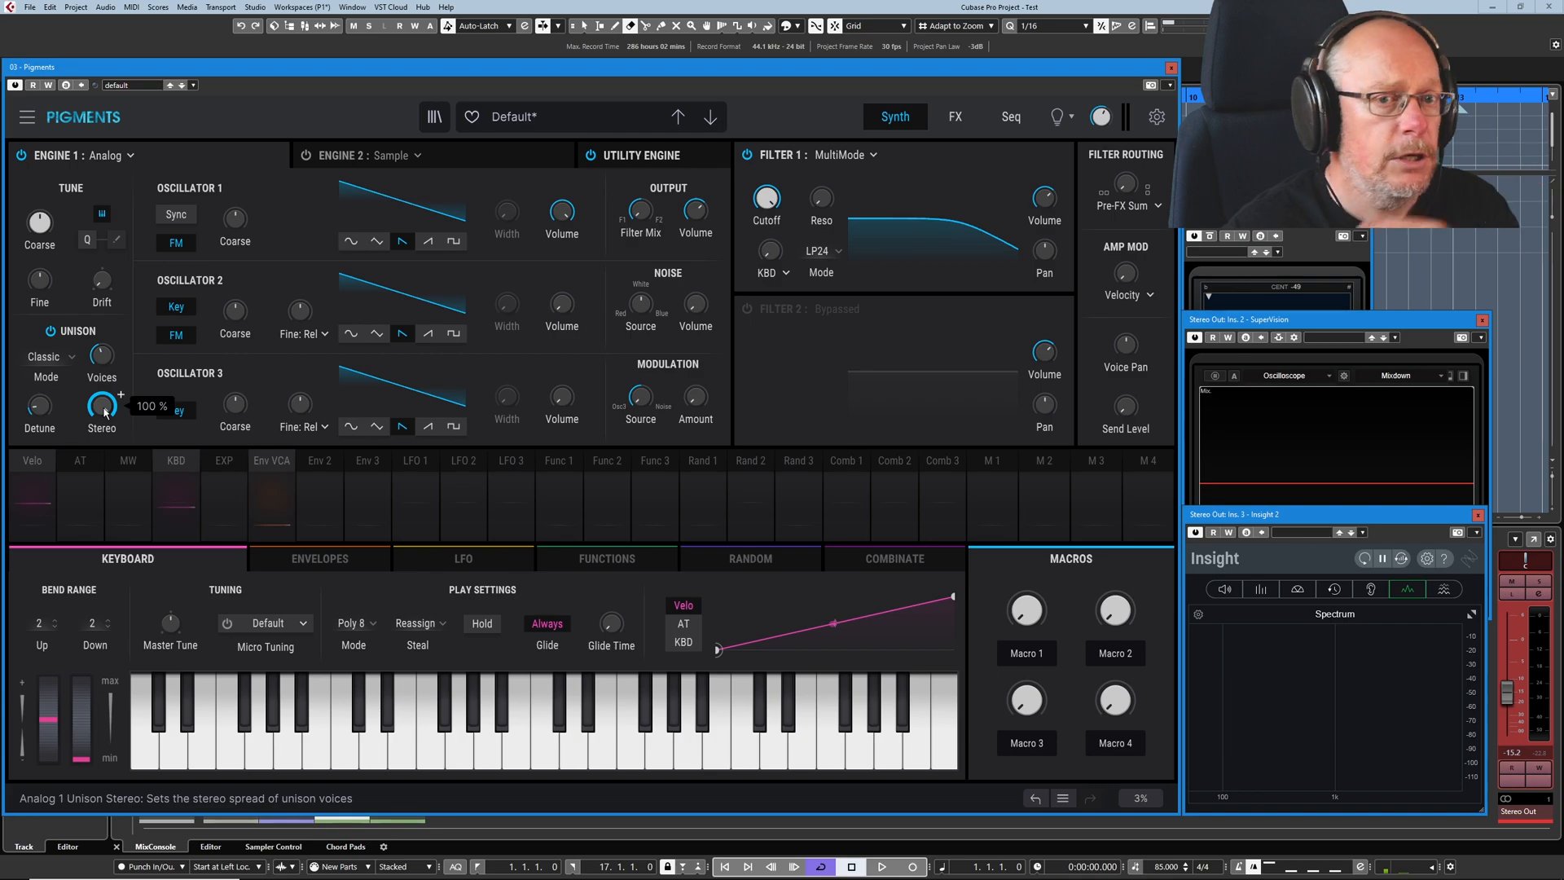
drag(104, 412, 105, 497)
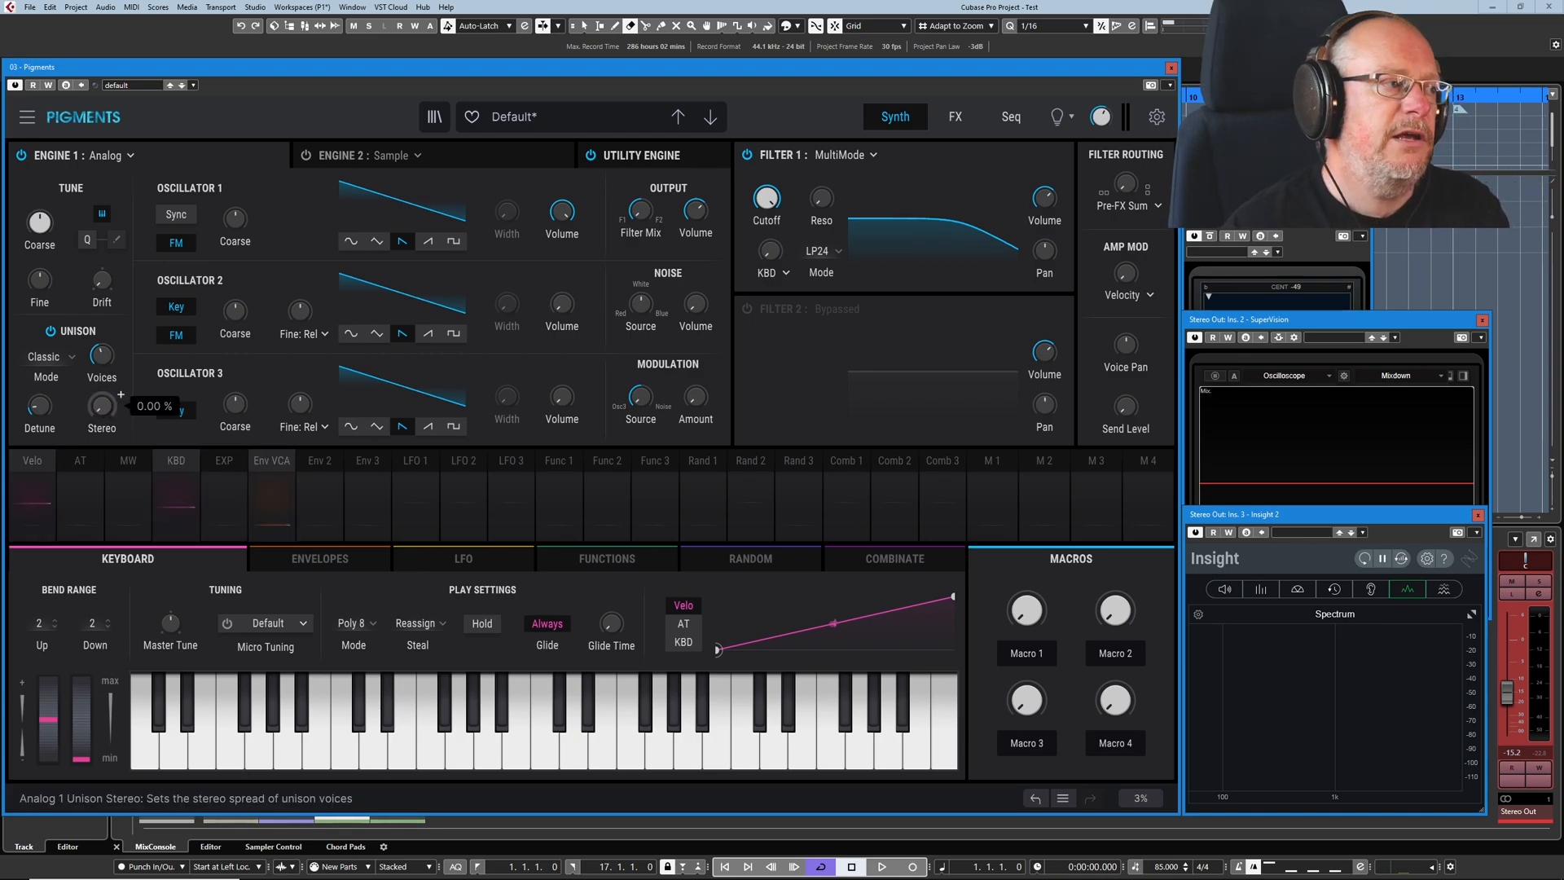
mouse_move(50, 405)
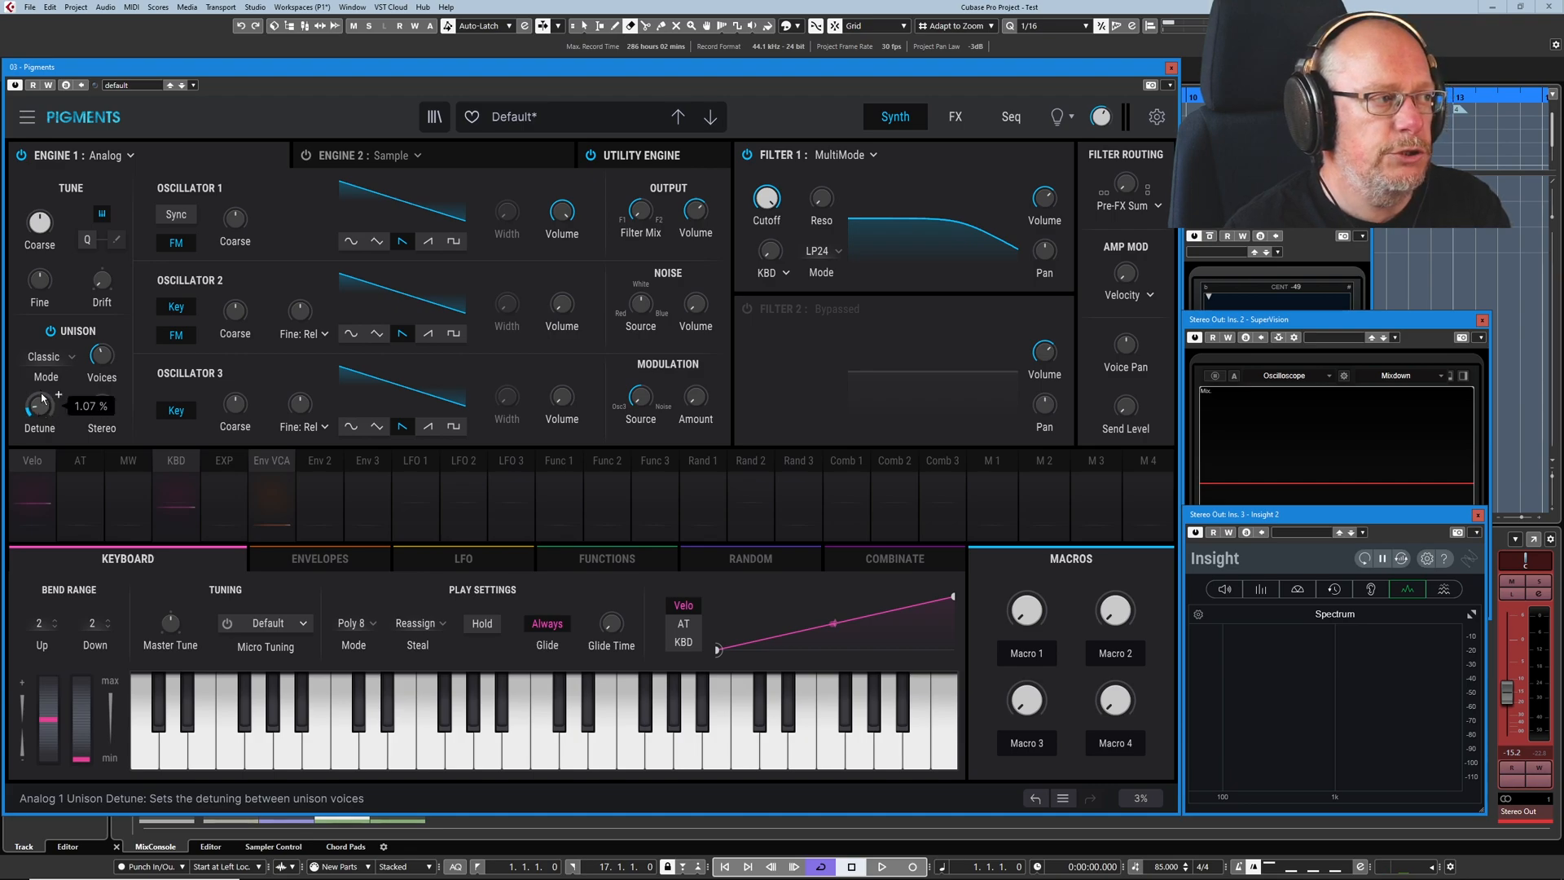
mouse_move(112, 363)
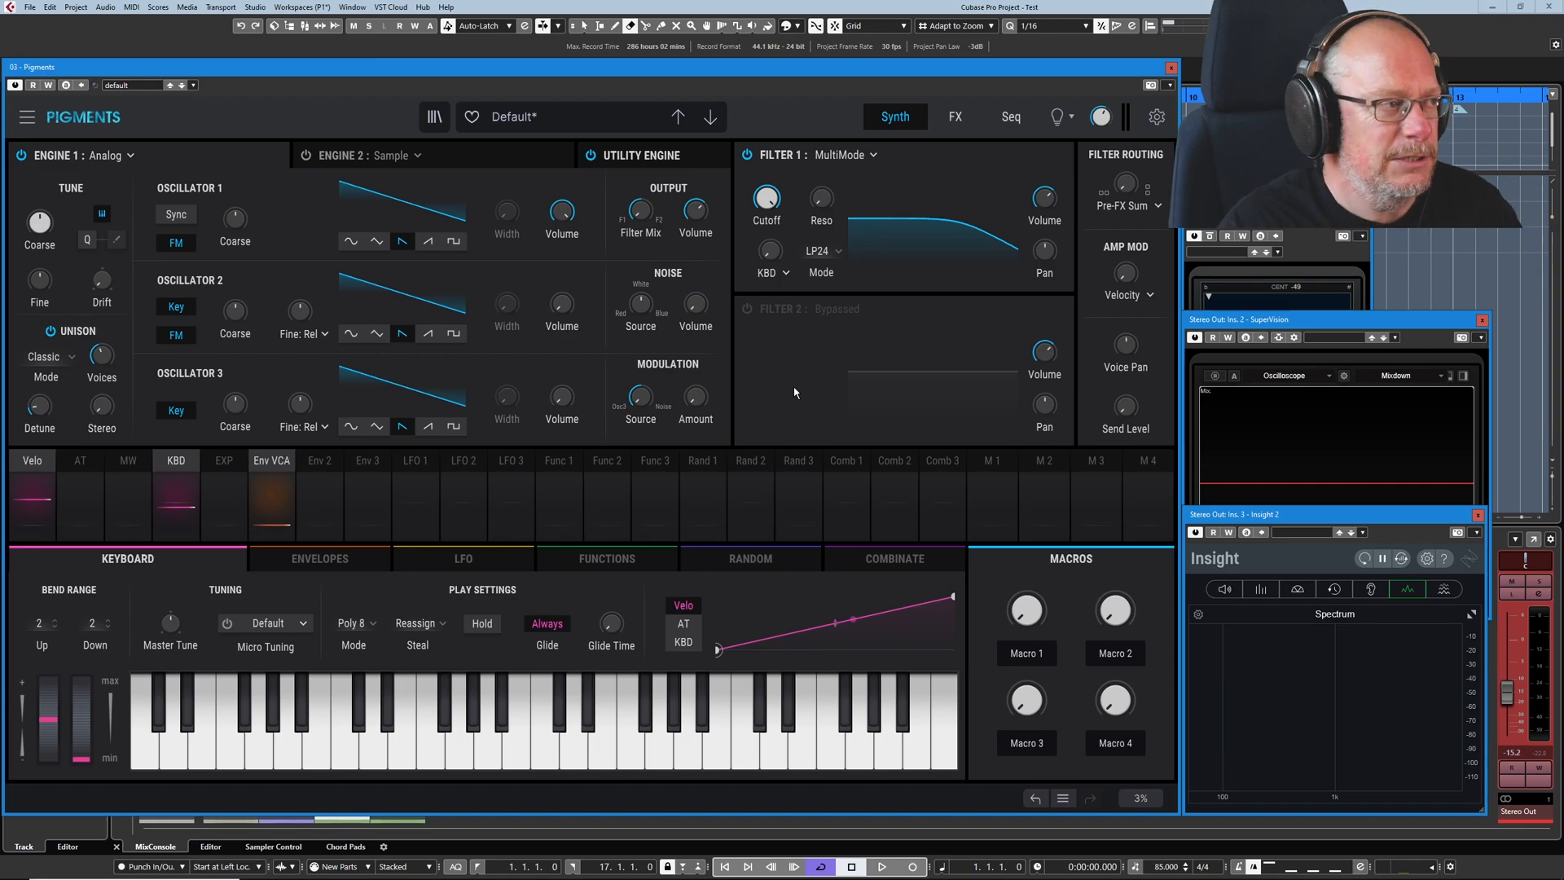
scroll(102, 404, up, 5)
scroll(121, 395, up, 2)
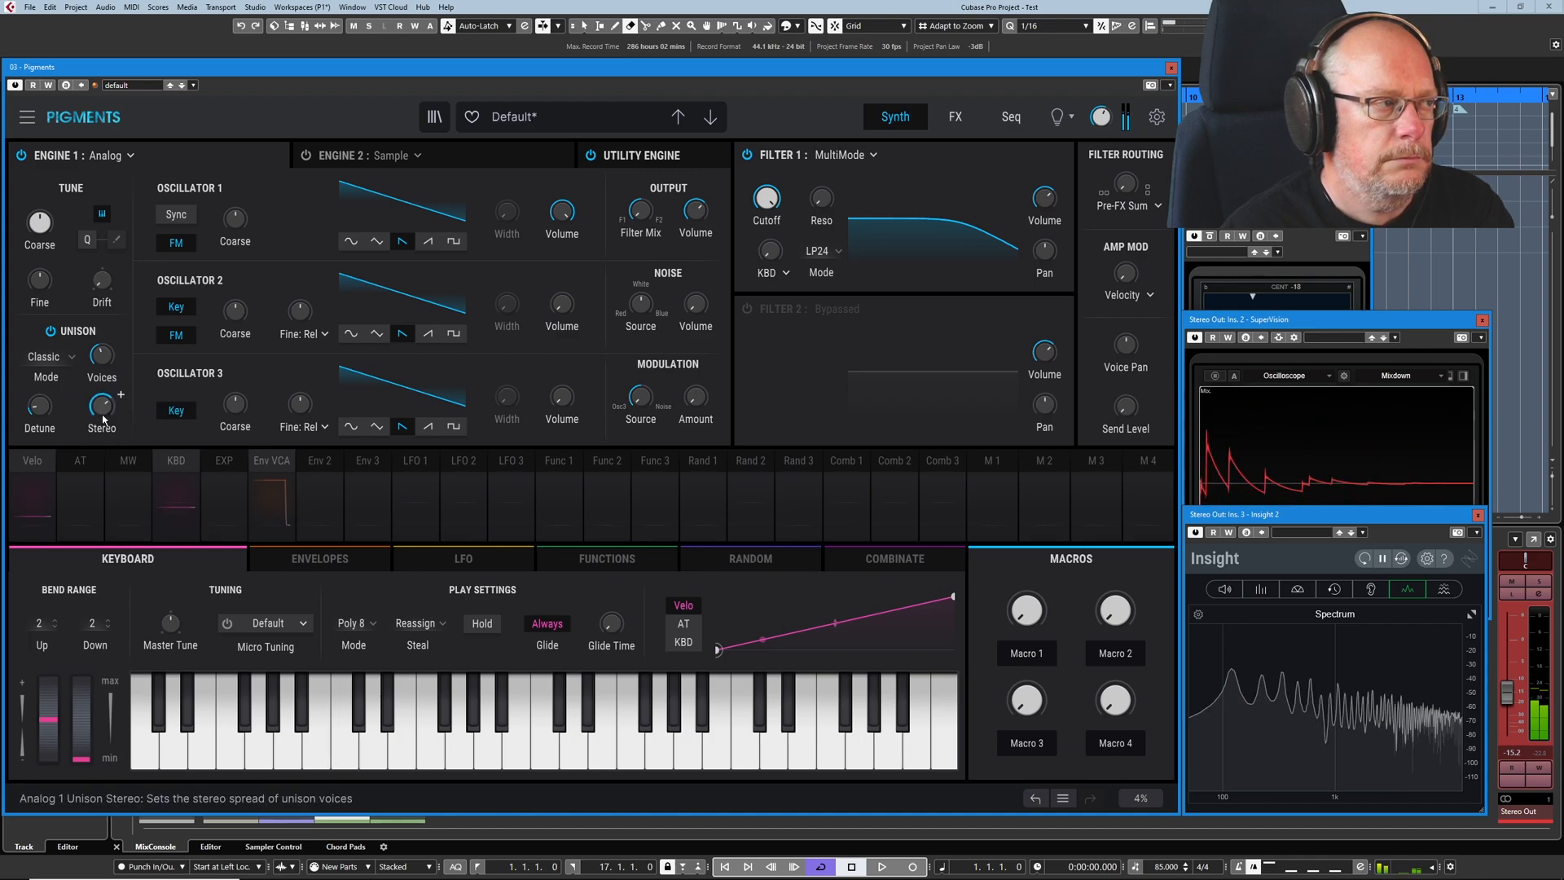
Step: Set the unison mode to Chord and increase the number of unison voices
click(45, 358)
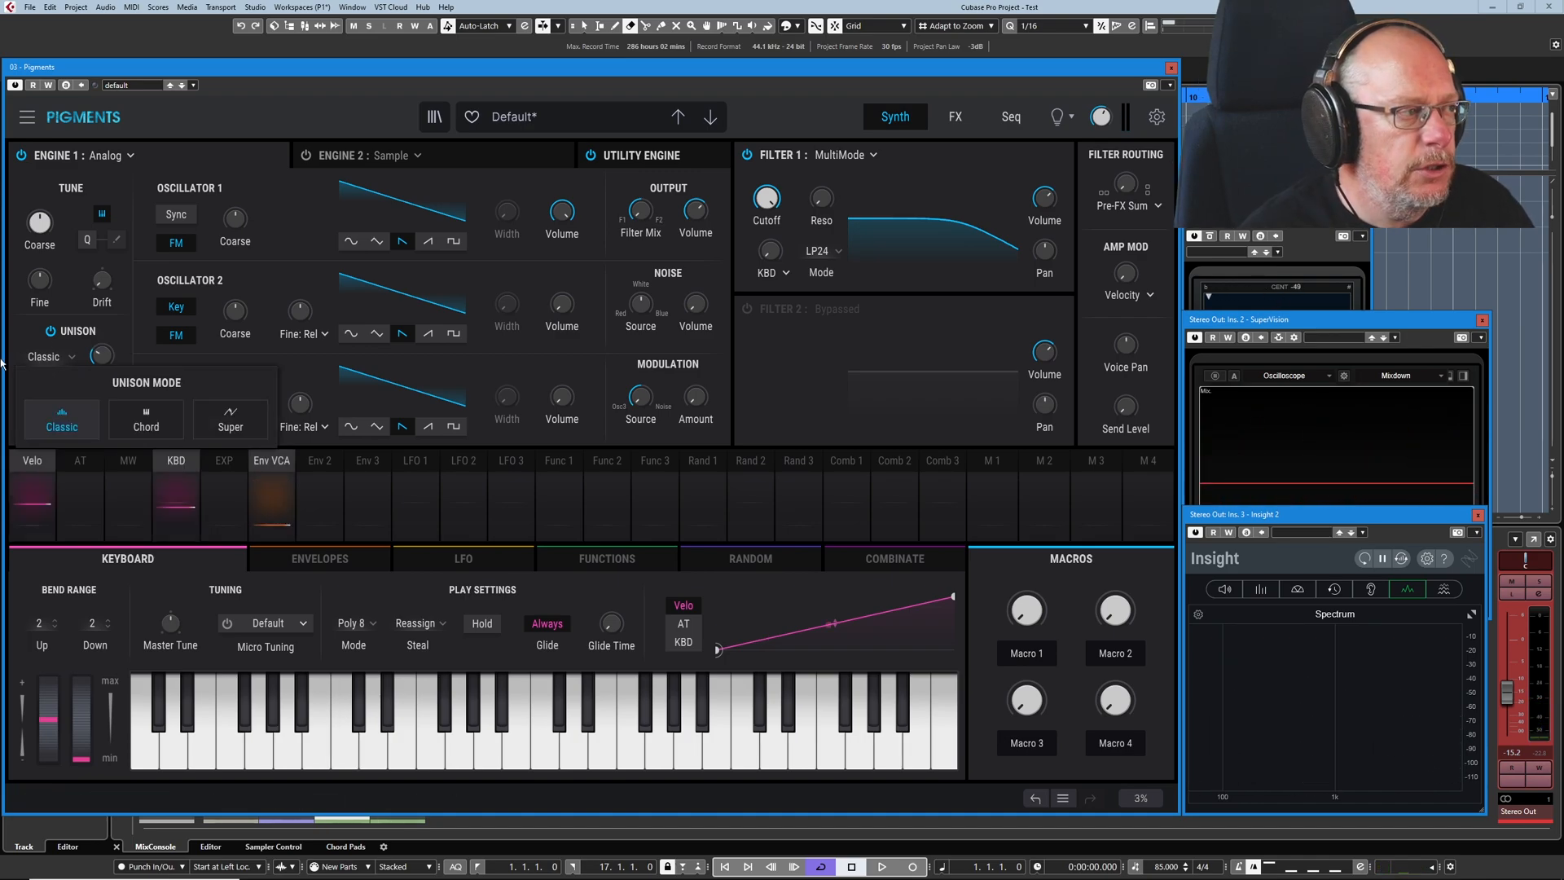
click(149, 418)
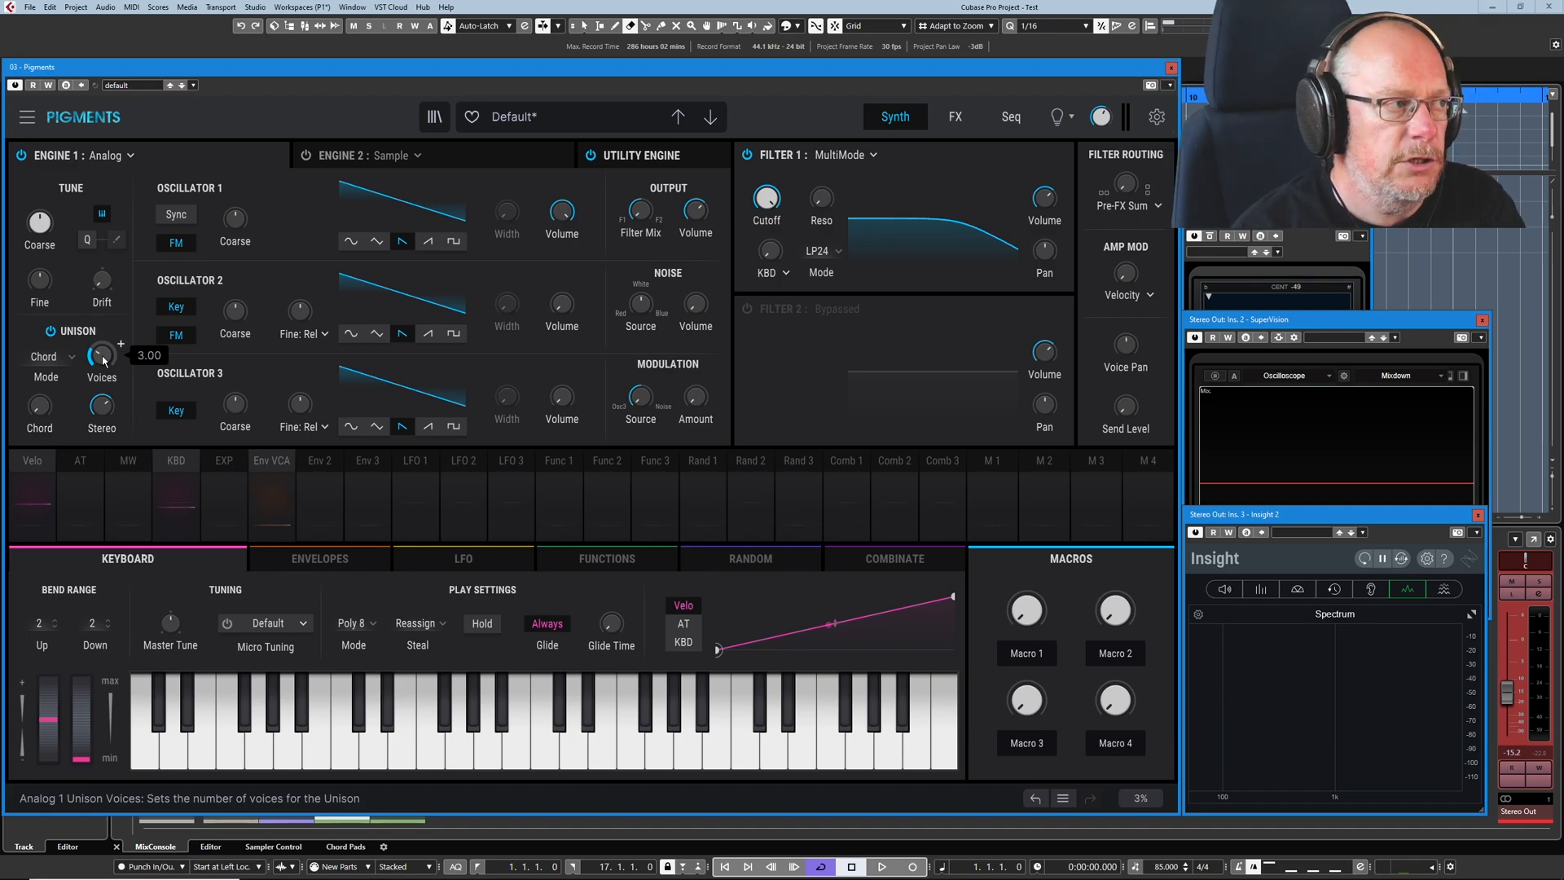
mouse_move(102, 360)
mouse_down()
mouse_move(103, 296)
mouse_move(102, 355)
mouse_up()
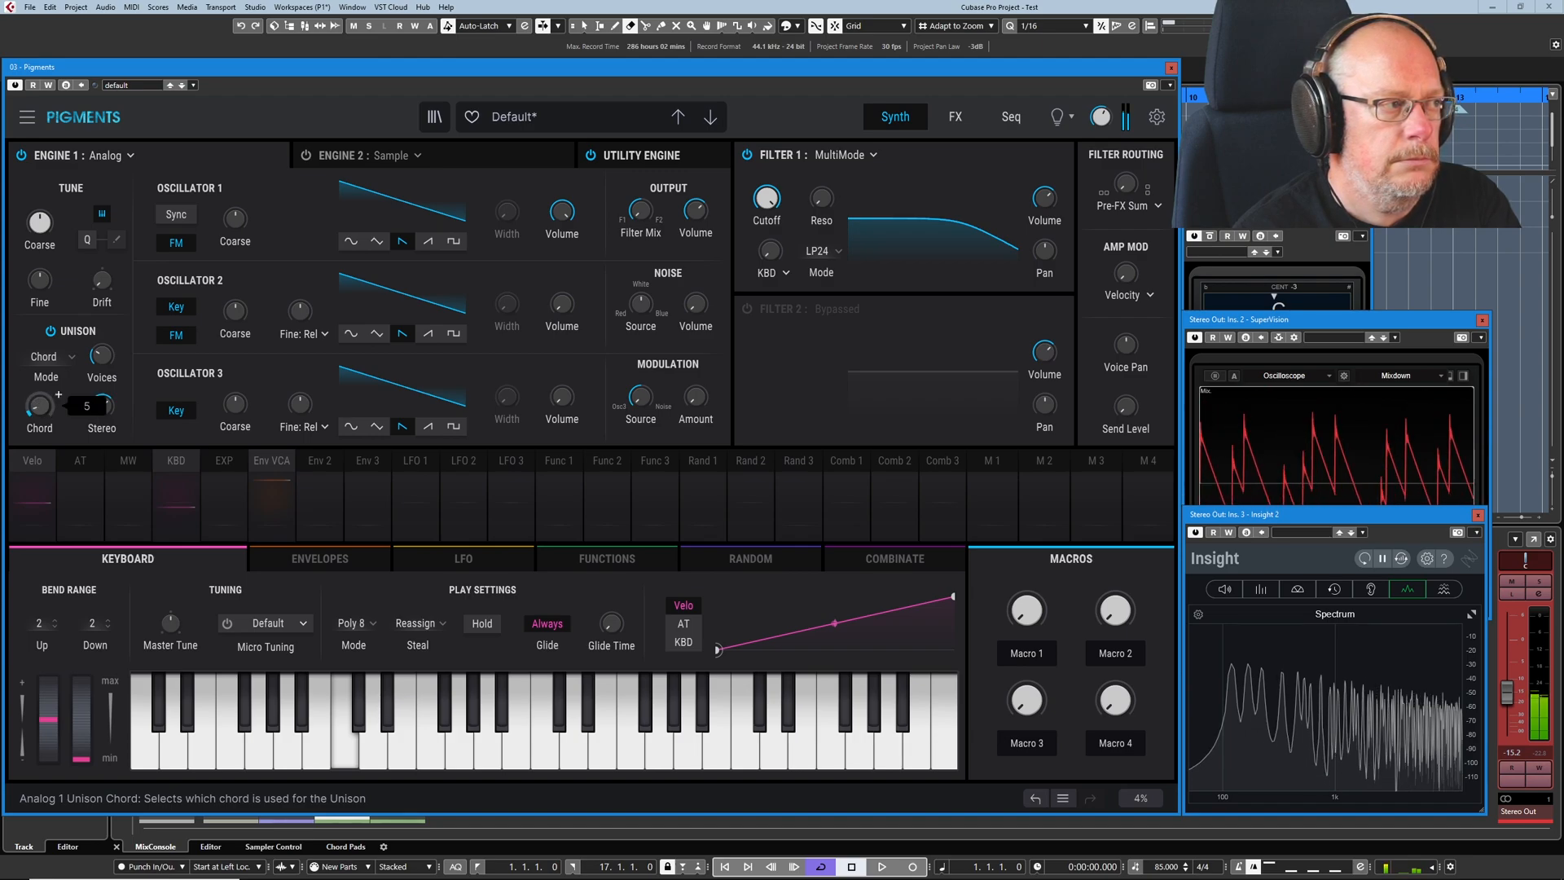
drag(102, 355, 102, 339)
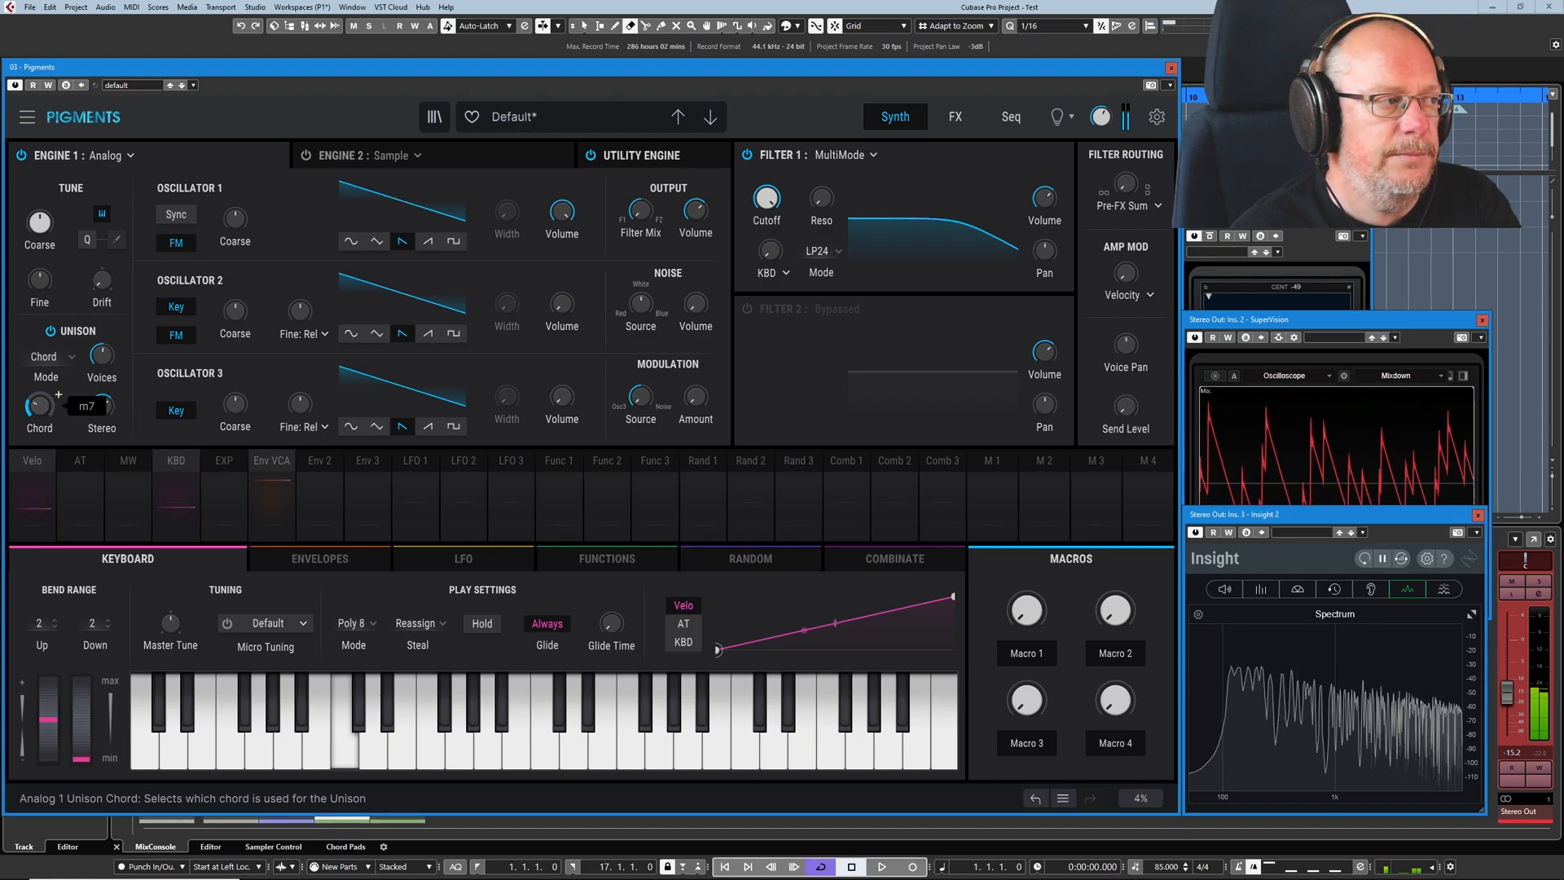
Step: Step the unison chord through M7, sus2 and 6/9, and return it to M7
scroll(58, 395, up, 3)
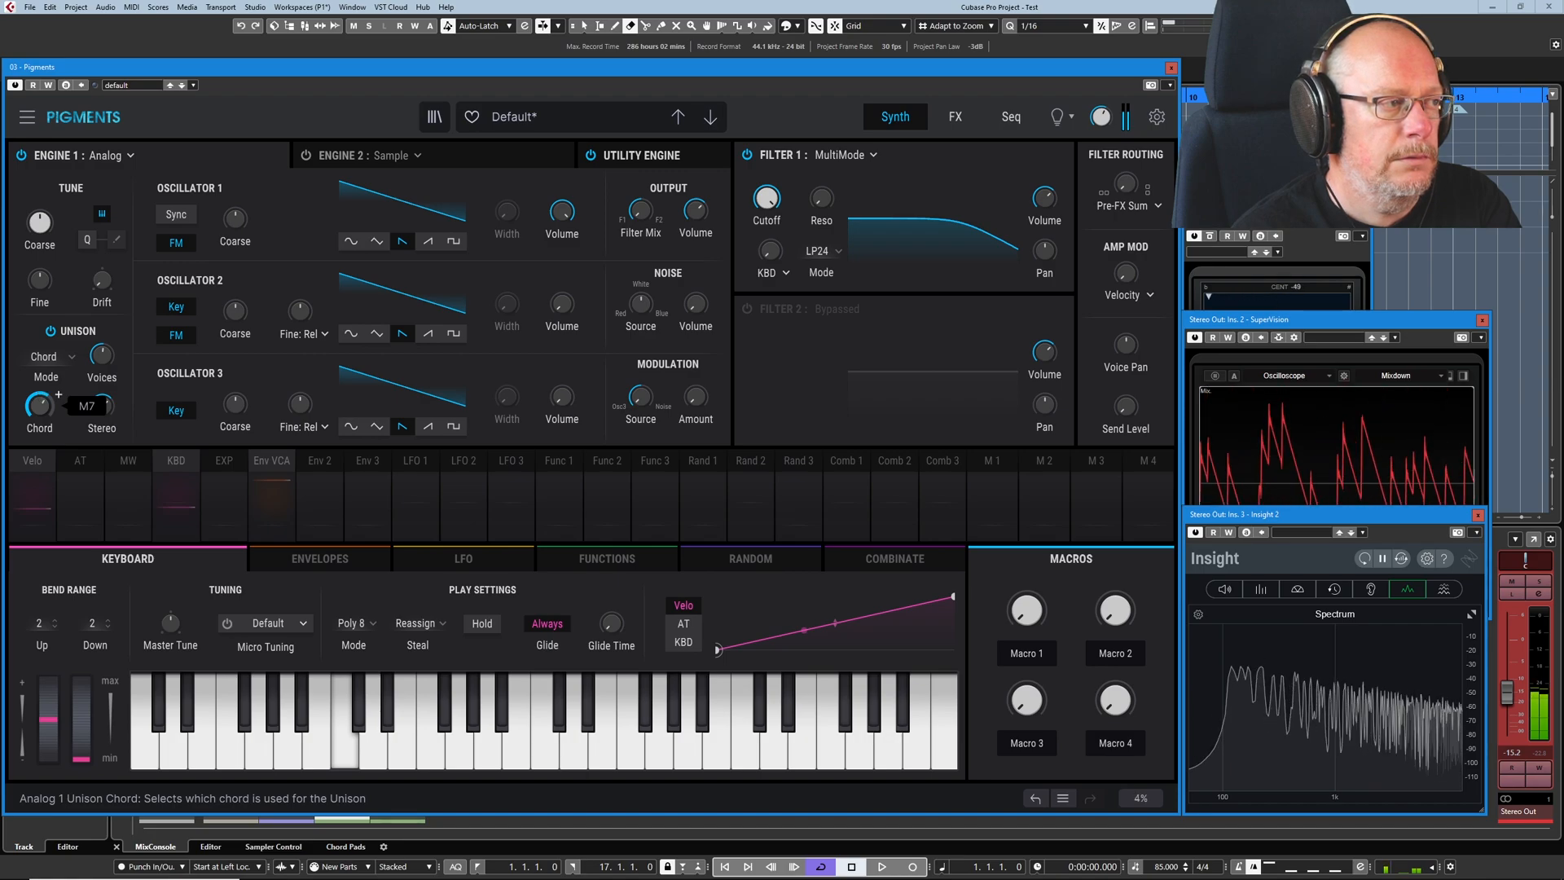
scroll(58, 394, up, 3)
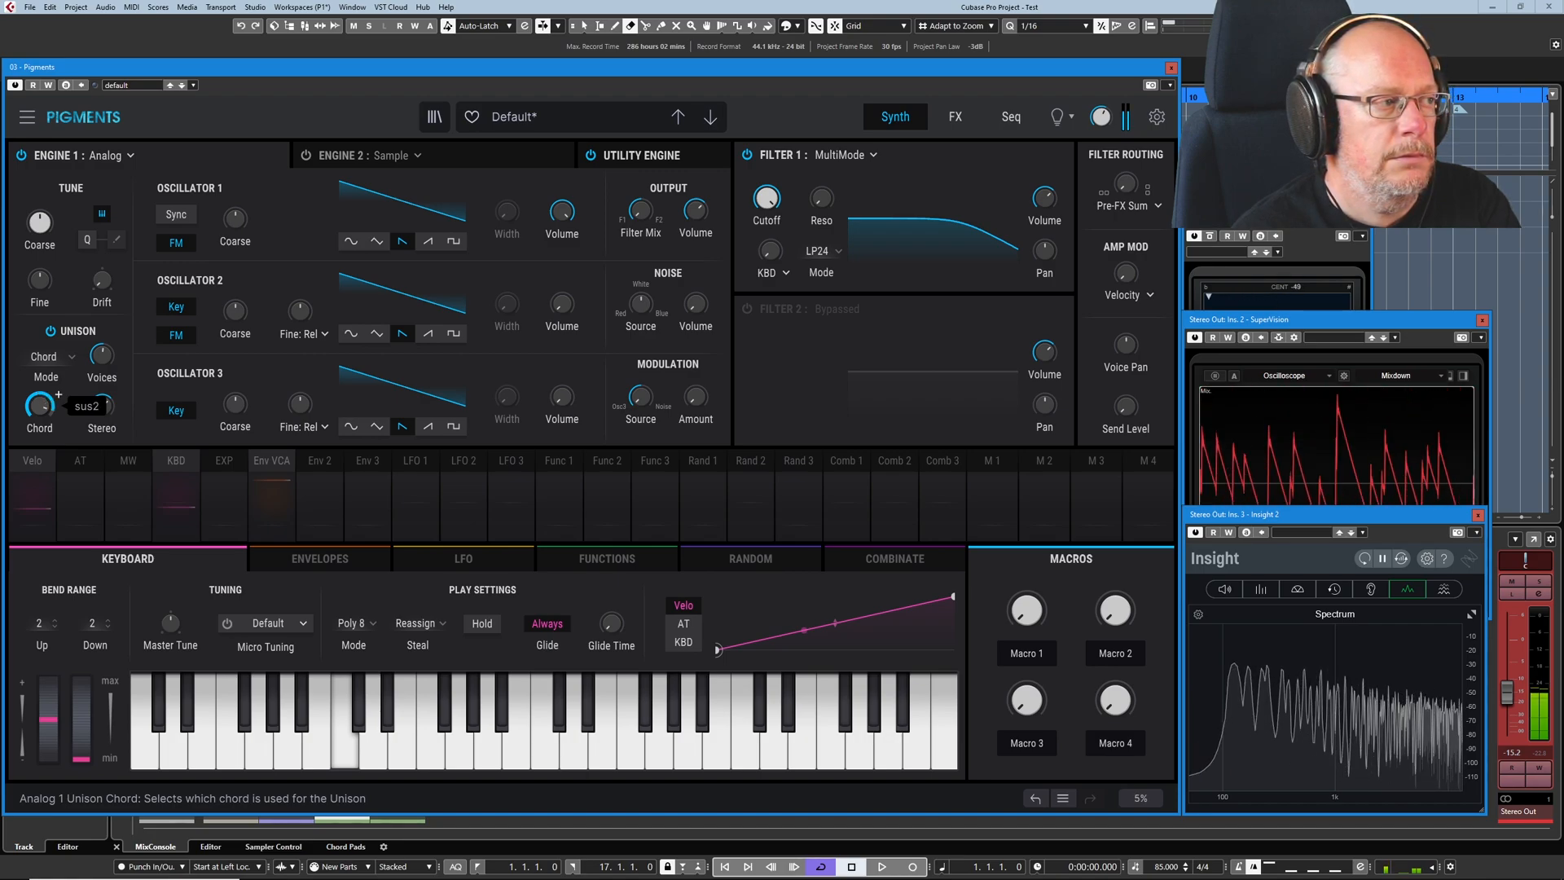
scroll(58, 394, up, 1)
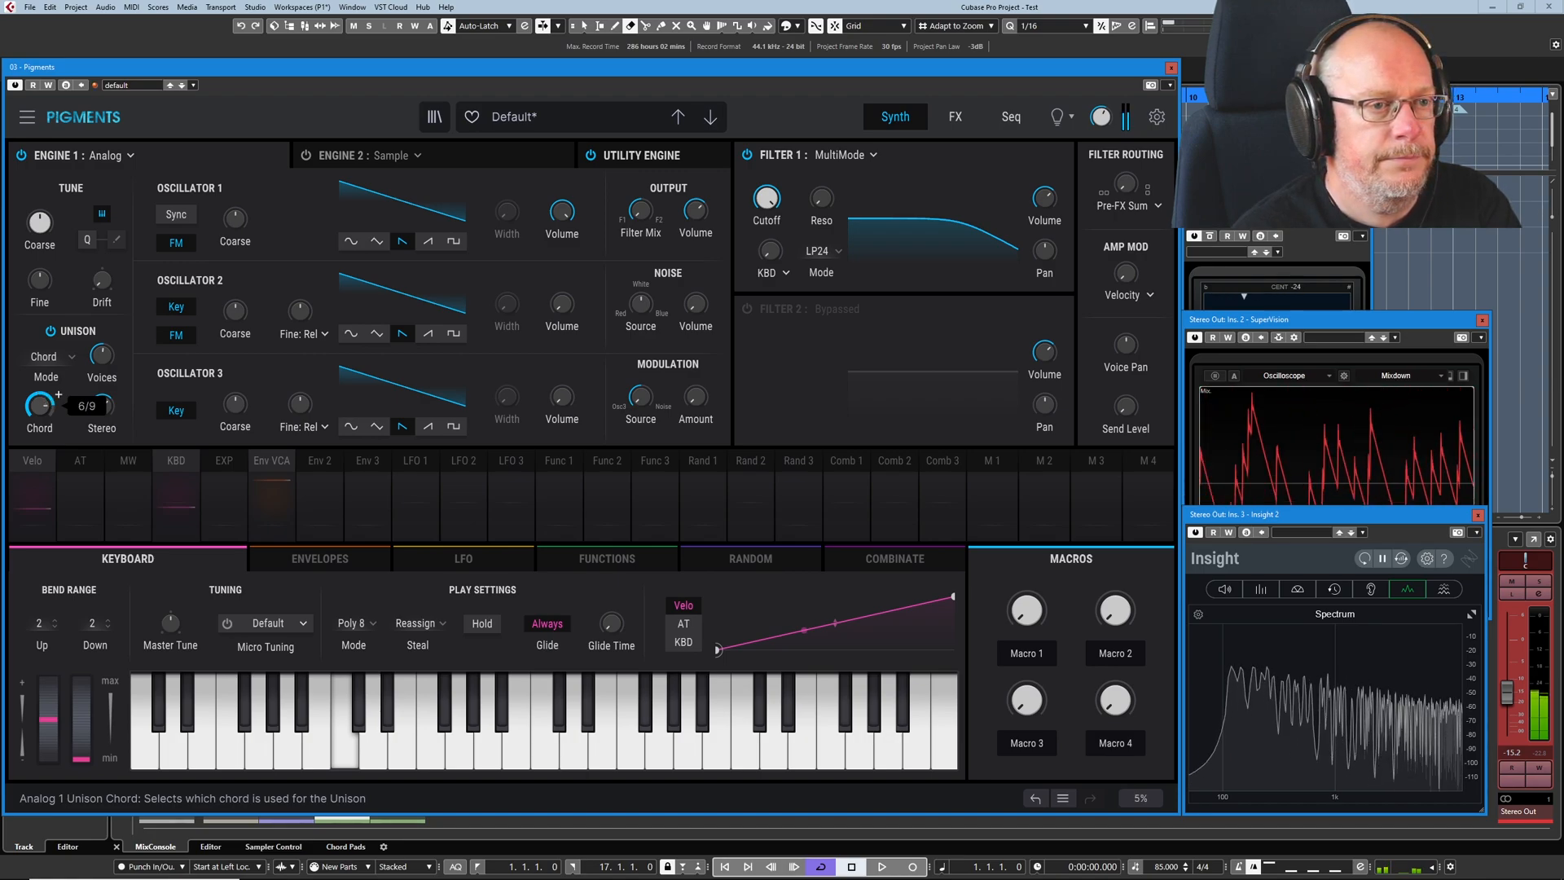
scroll(40, 408, up, 1)
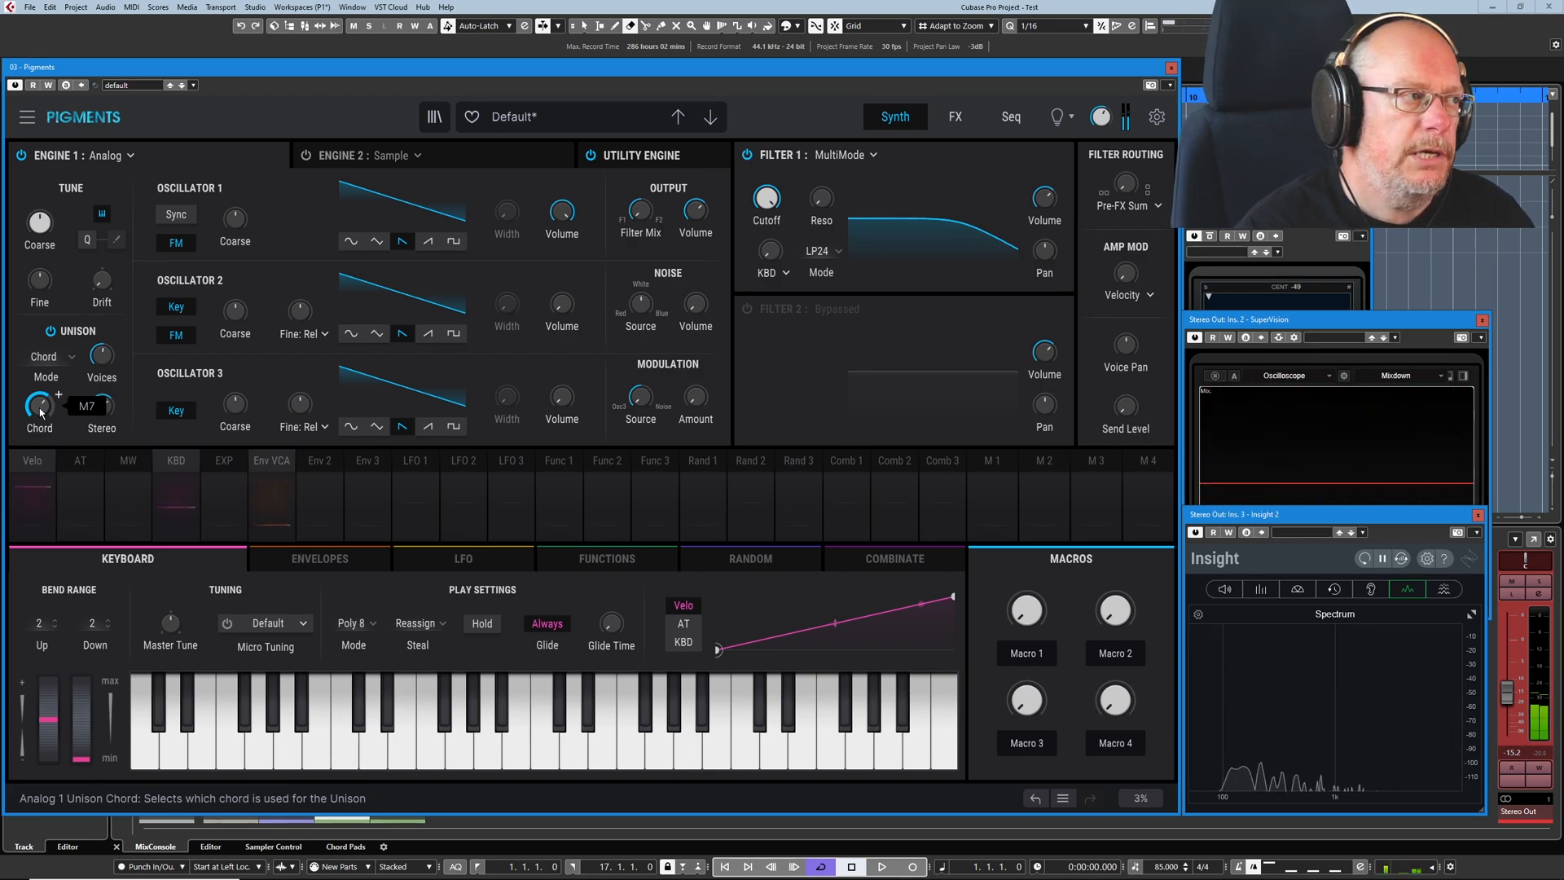
Step: Switch the unison section off and on again
click(51, 332)
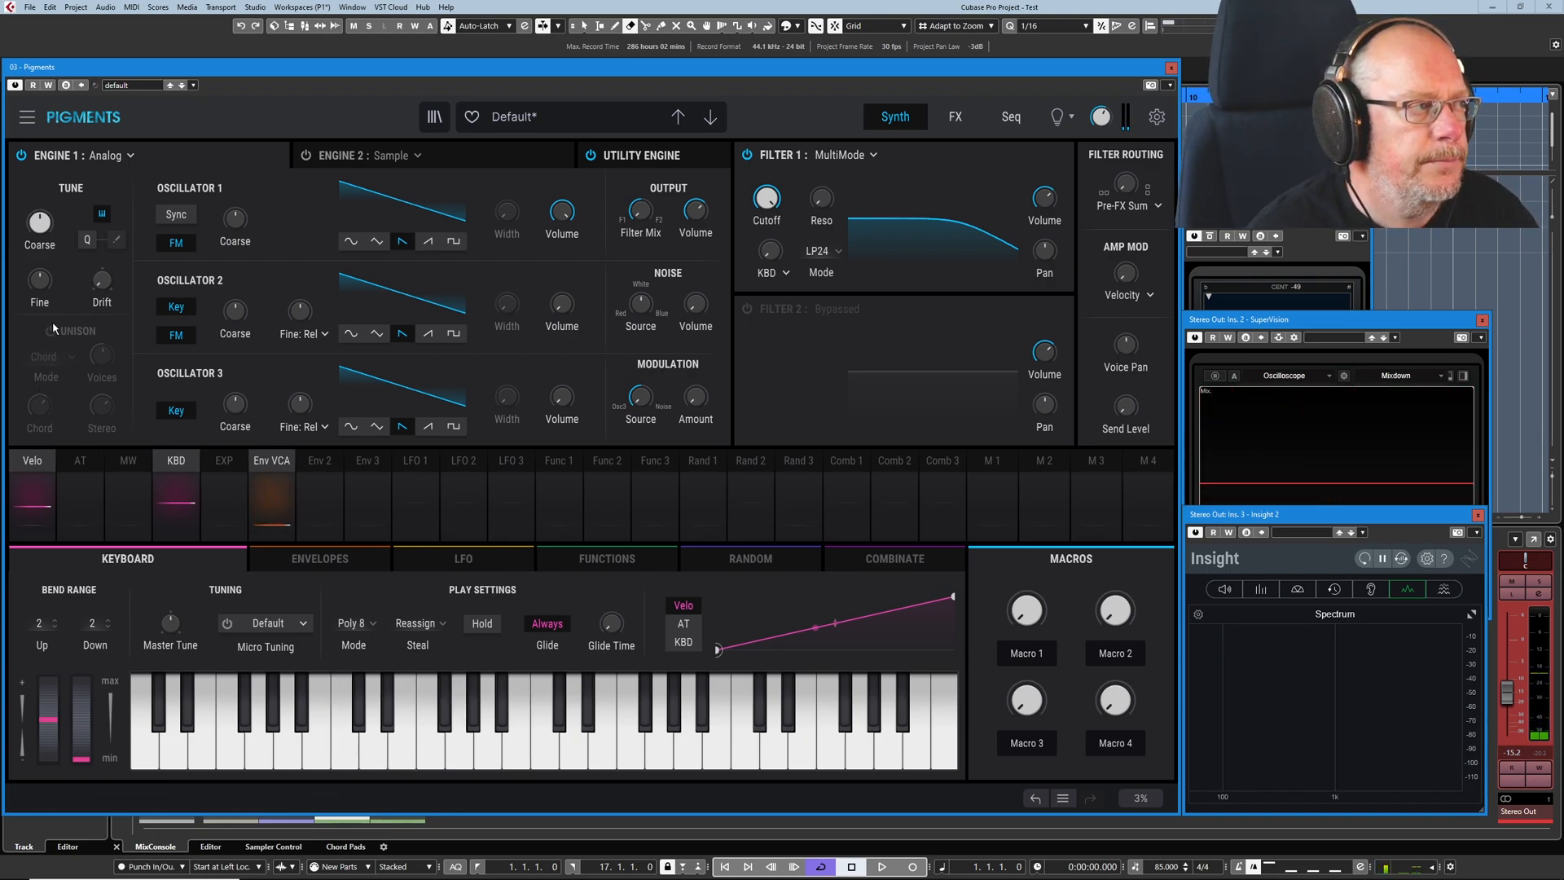
click(50, 330)
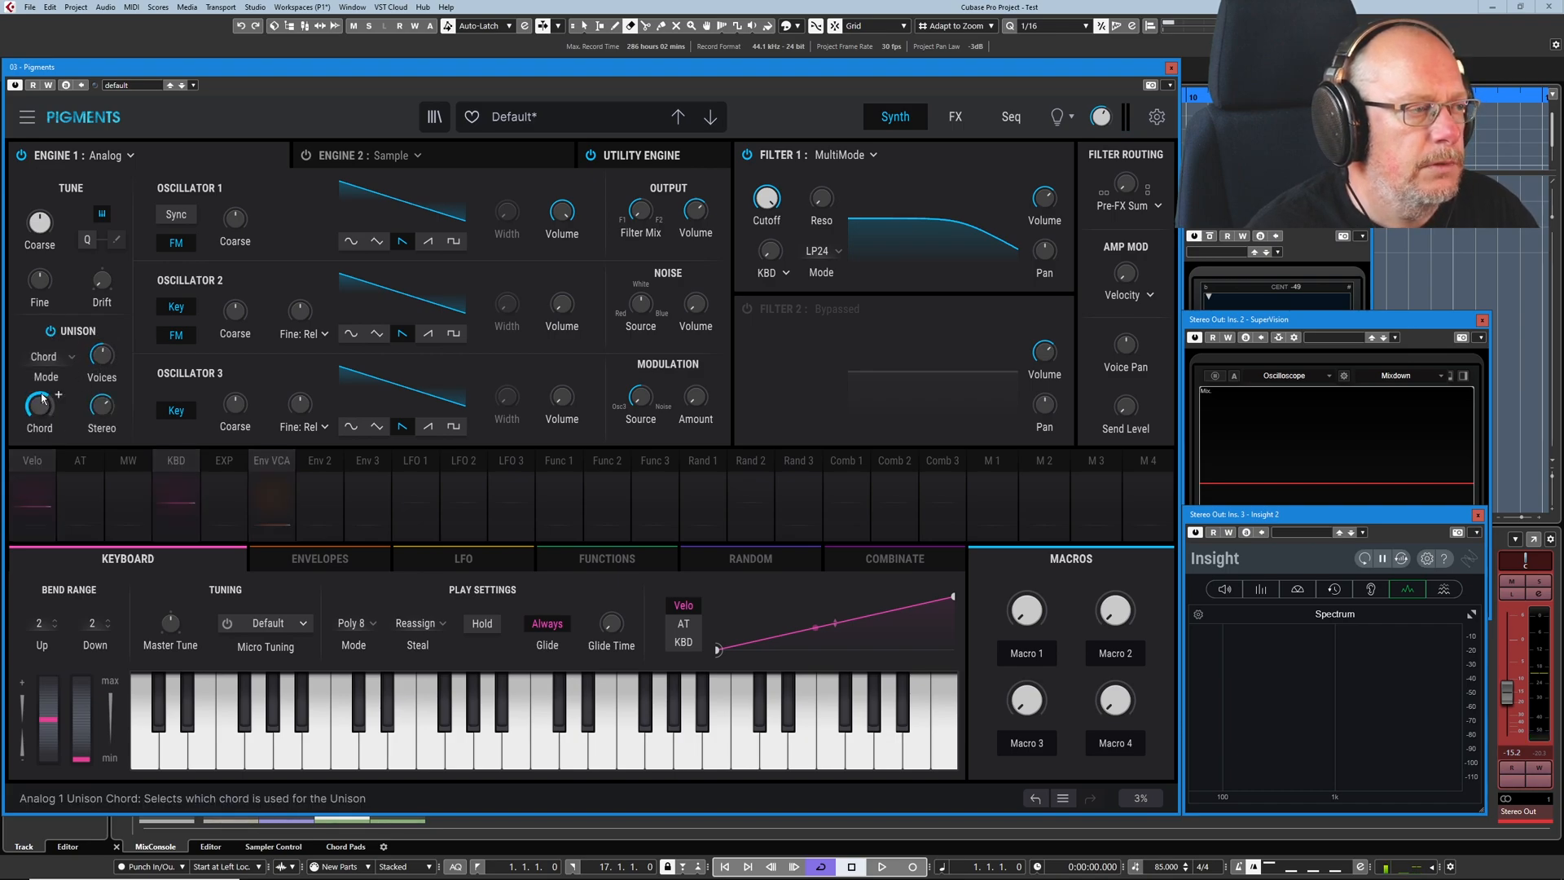
mouse_move(43, 399)
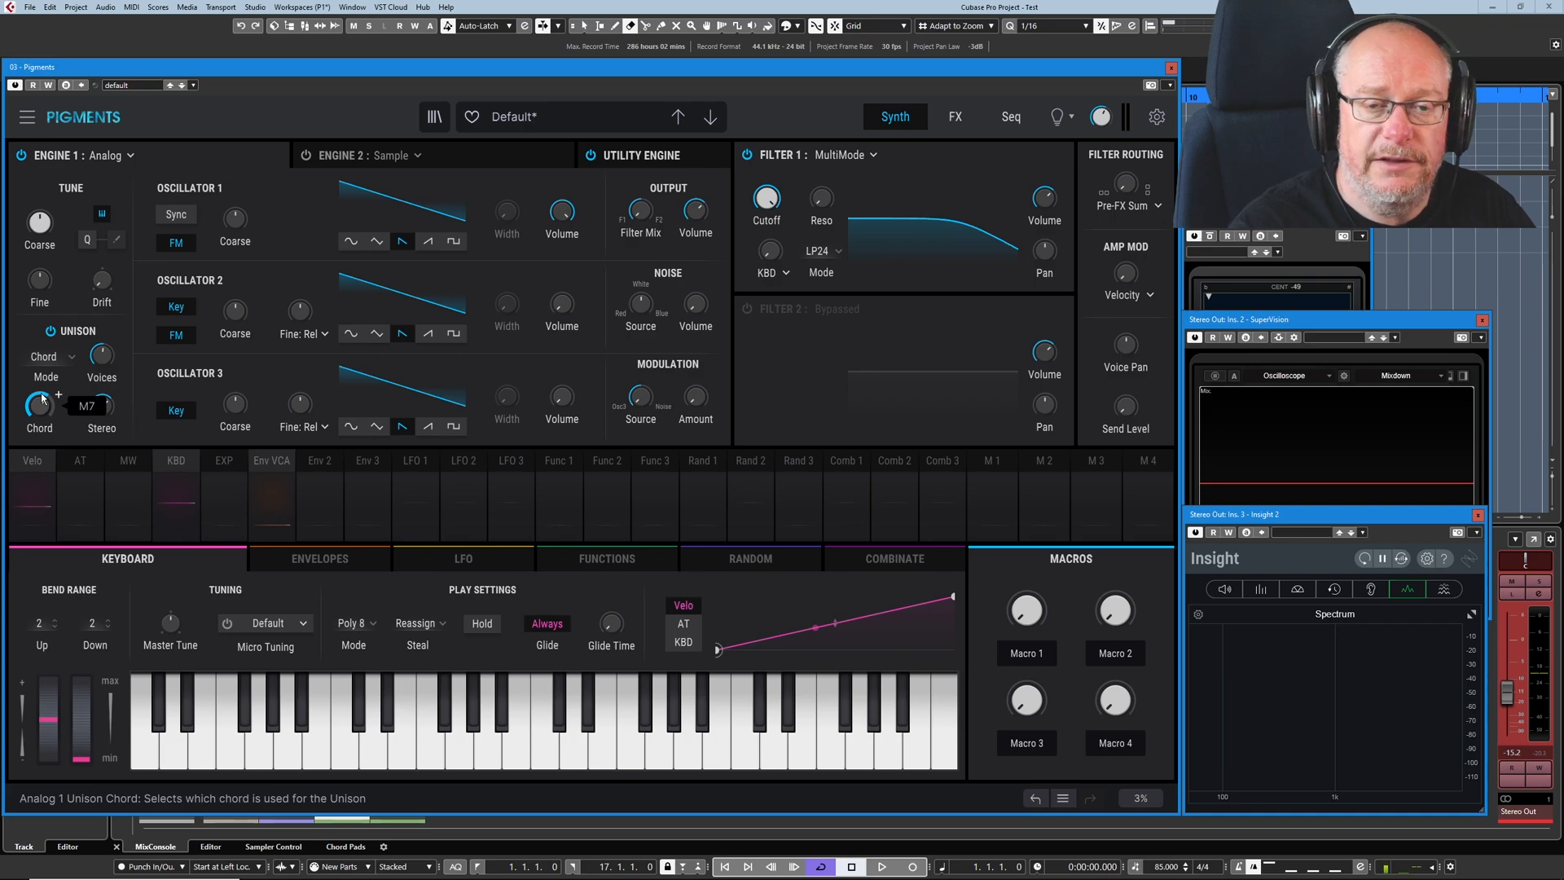